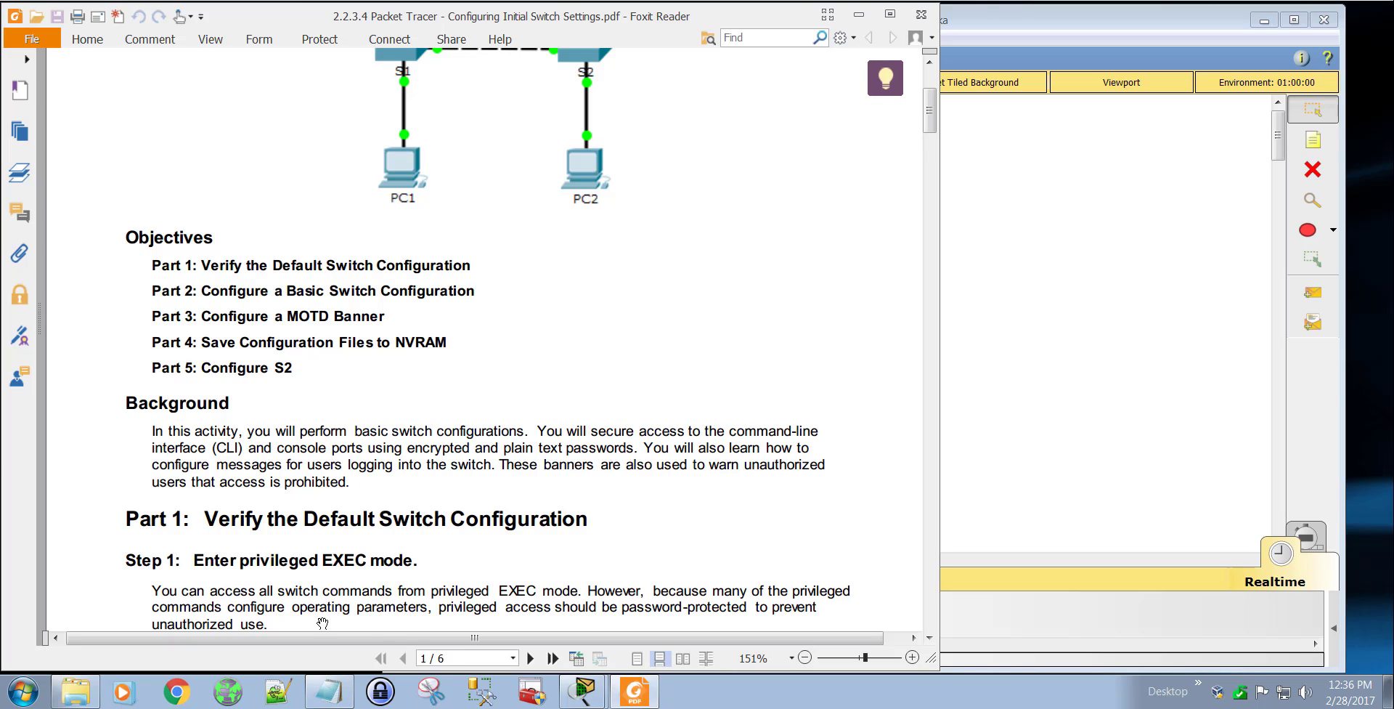
Step: Bring up the Notepad note with the lab title and minimize it again
click(329, 692)
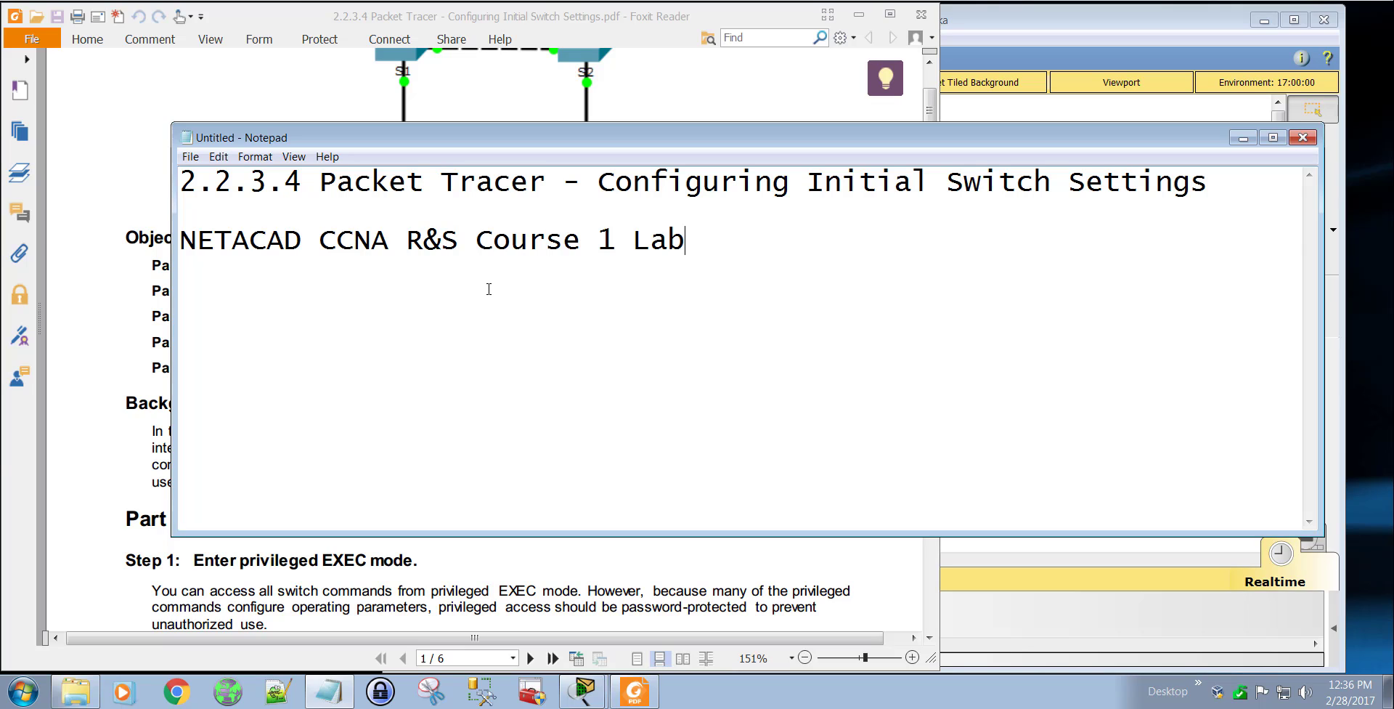
click(1243, 137)
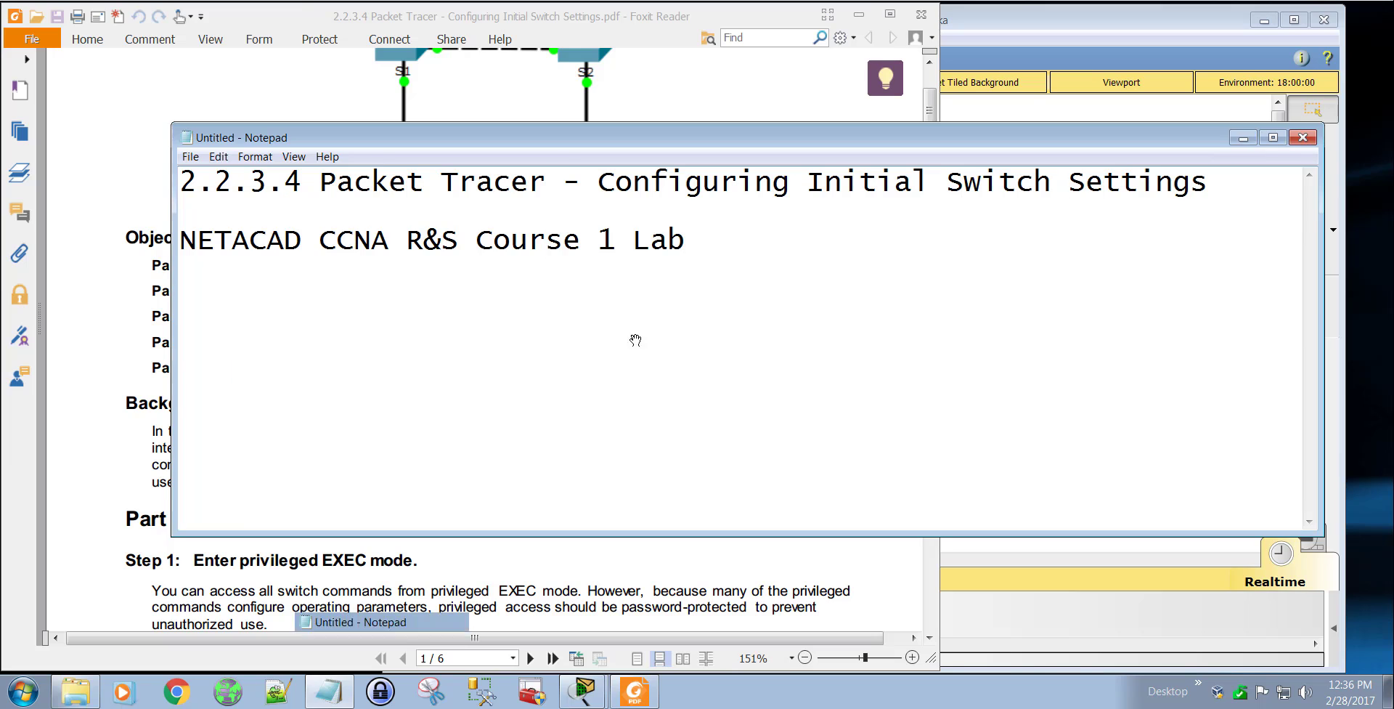
Step: Review the topology, objectives, background and Part 1 instructions in the lab PDF
scroll(572, 325, up, 3)
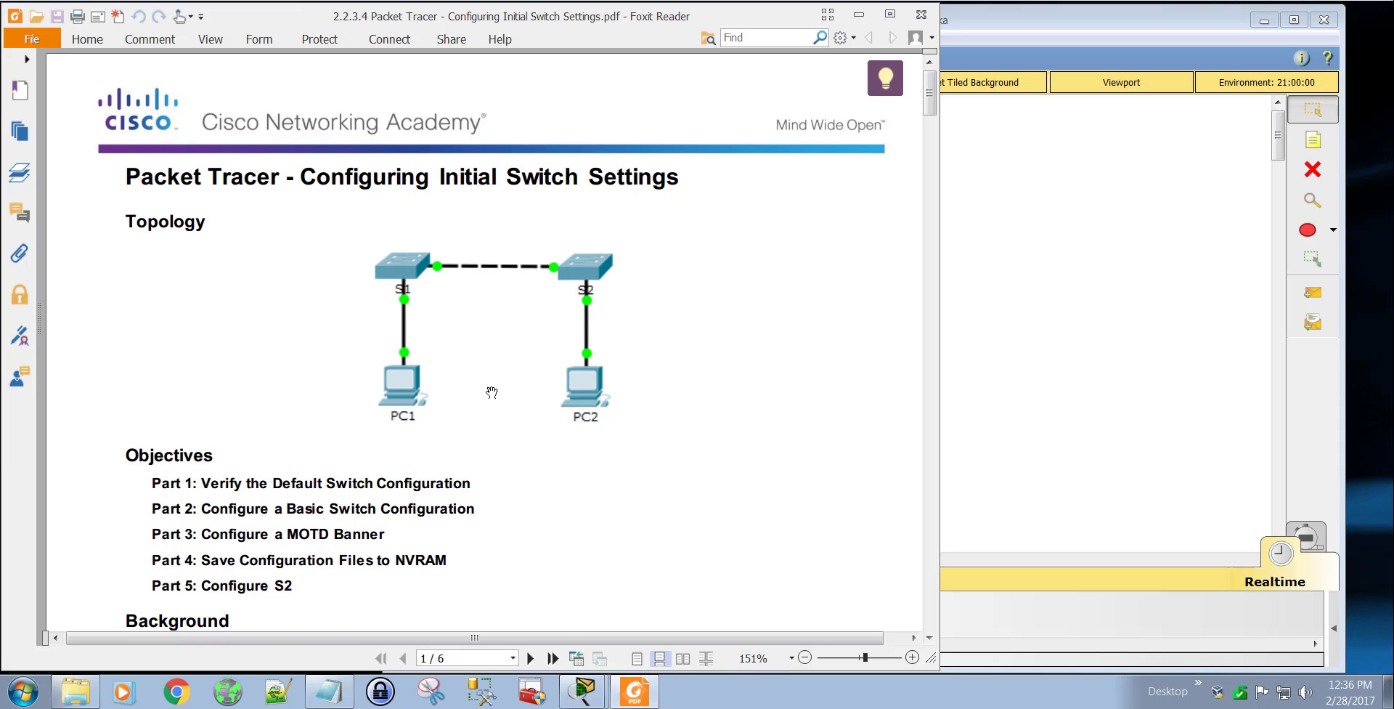
scroll(492, 392, down, 3)
scroll(443, 371, down, 1)
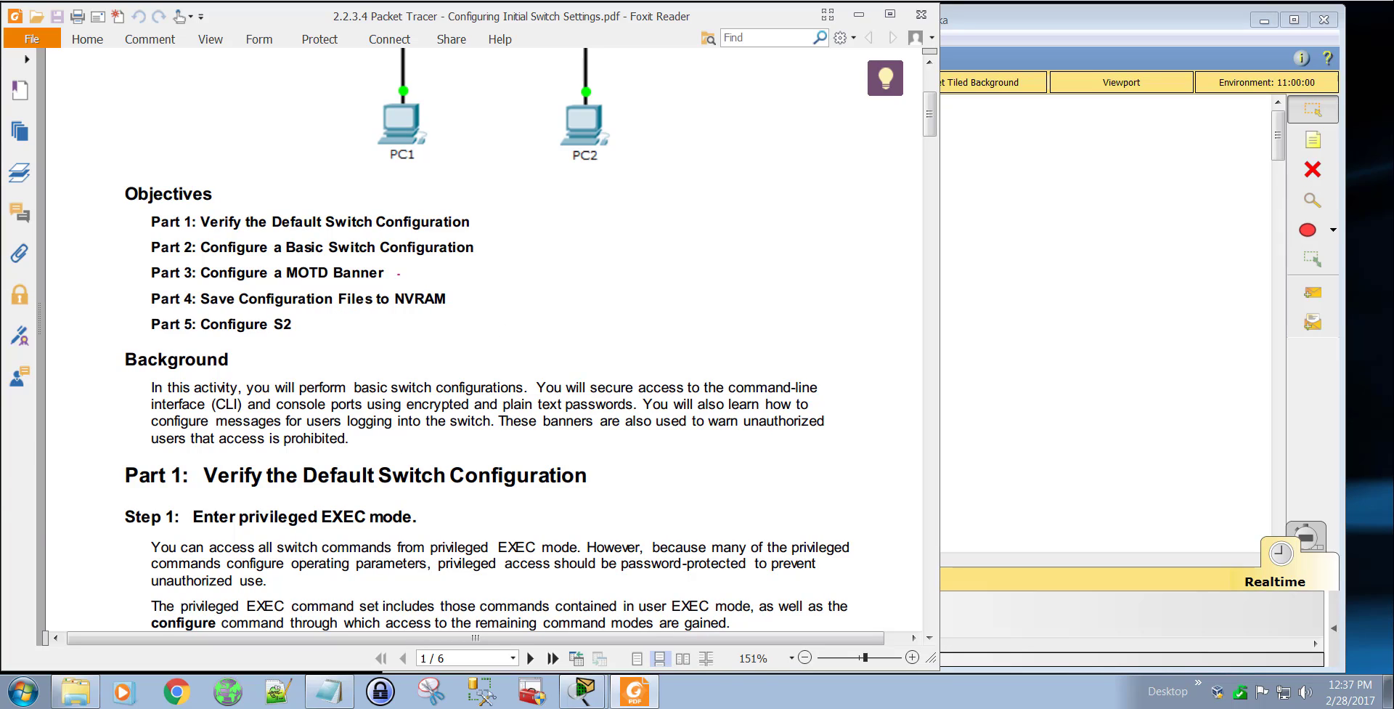
drag(393, 275, 412, 276)
drag(294, 281, 318, 282)
drag(199, 312, 430, 309)
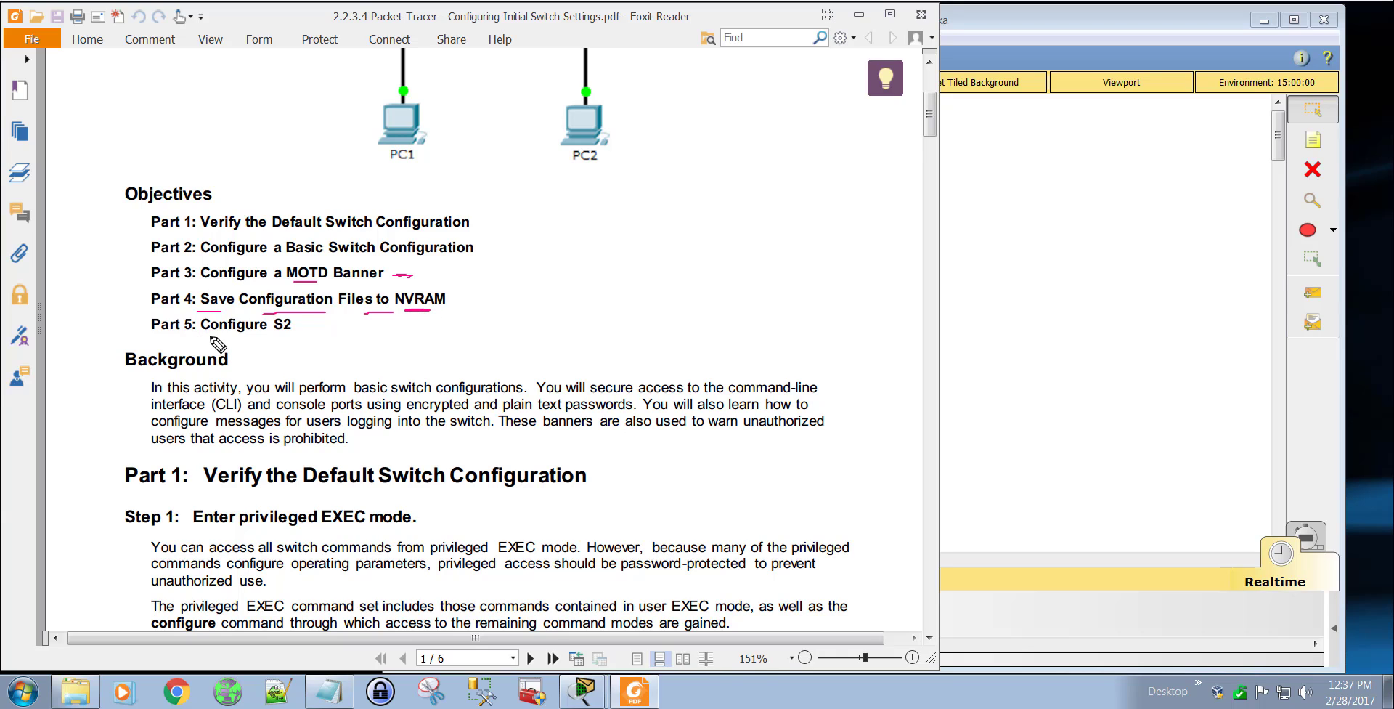
mouse_move(222, 336)
mouse_down()
mouse_move(305, 338)
mouse_move(267, 336)
mouse_move(290, 339)
mouse_up()
key(Escape)
scroll(438, 336, down, 3)
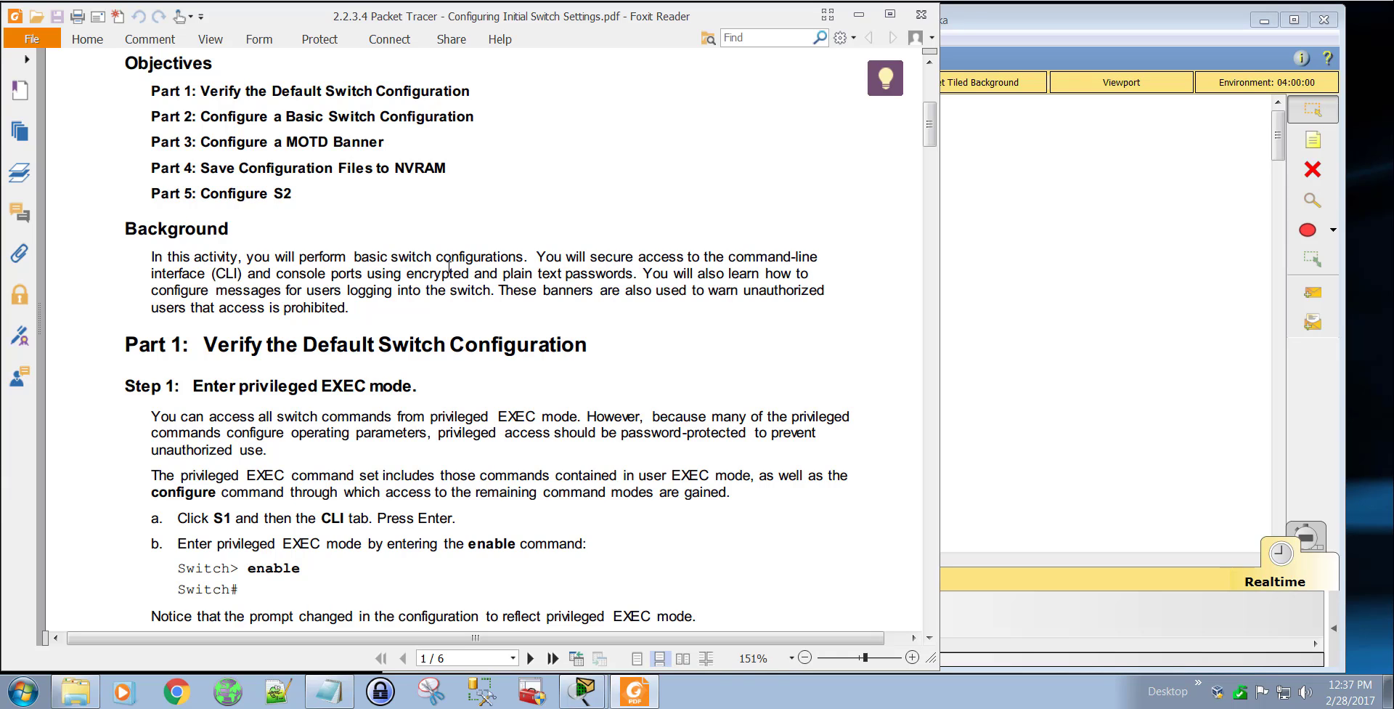
scroll(449, 266, down, 4)
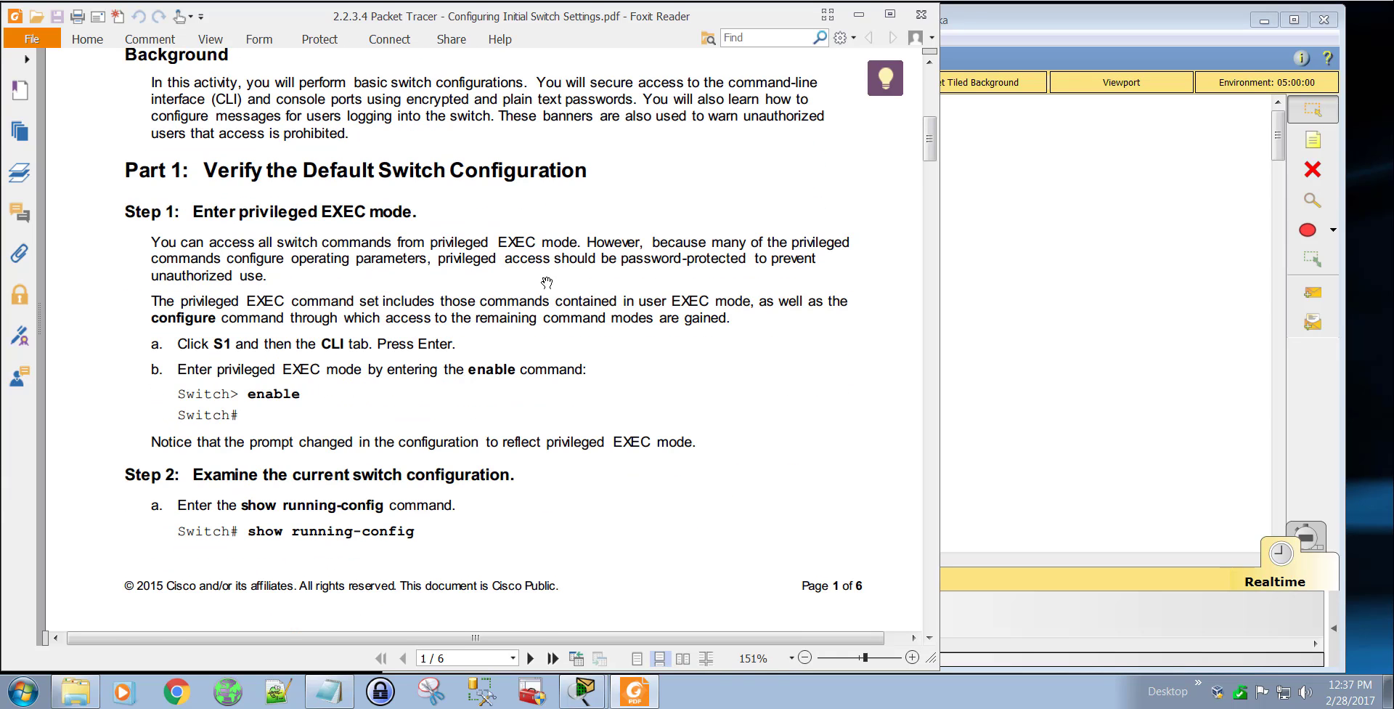
scroll(484, 230, down, 1)
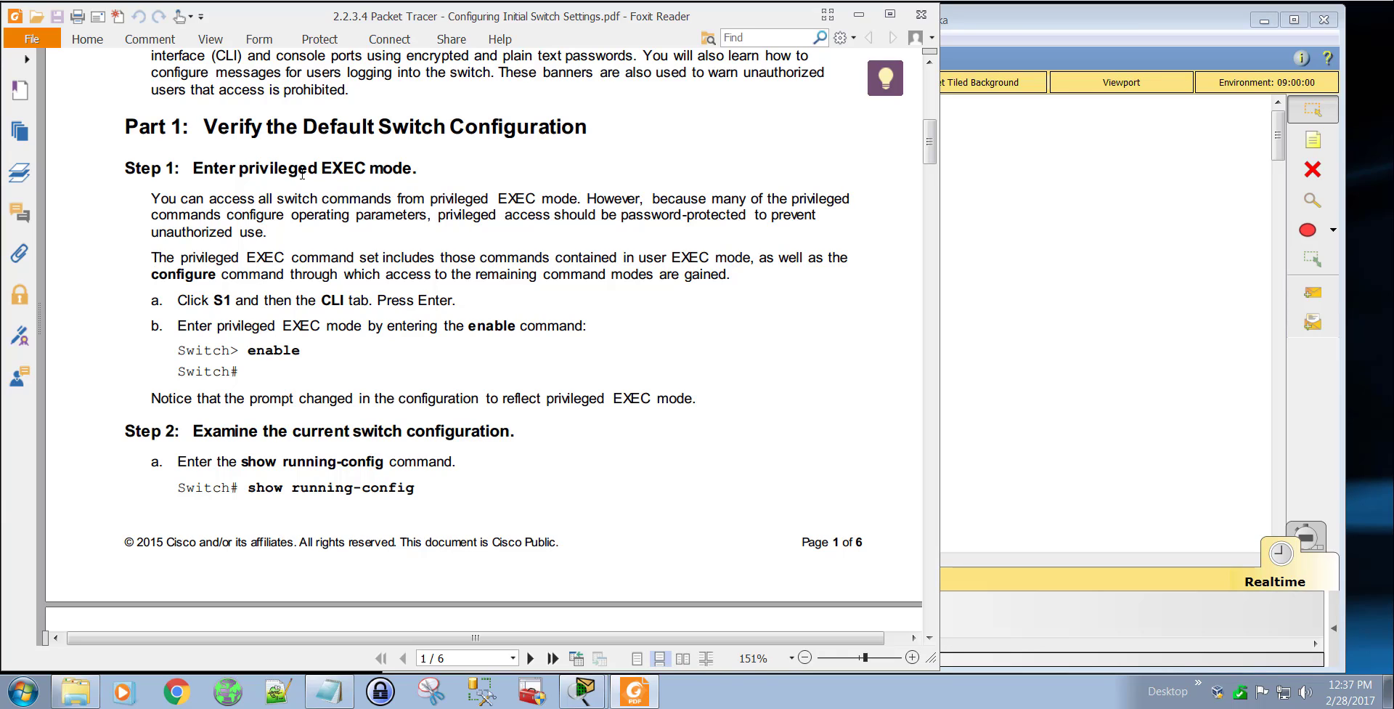
Step: Switch to Packet Tracer and narrow its window so that more of the lab PDF shows beside it
click(1021, 225)
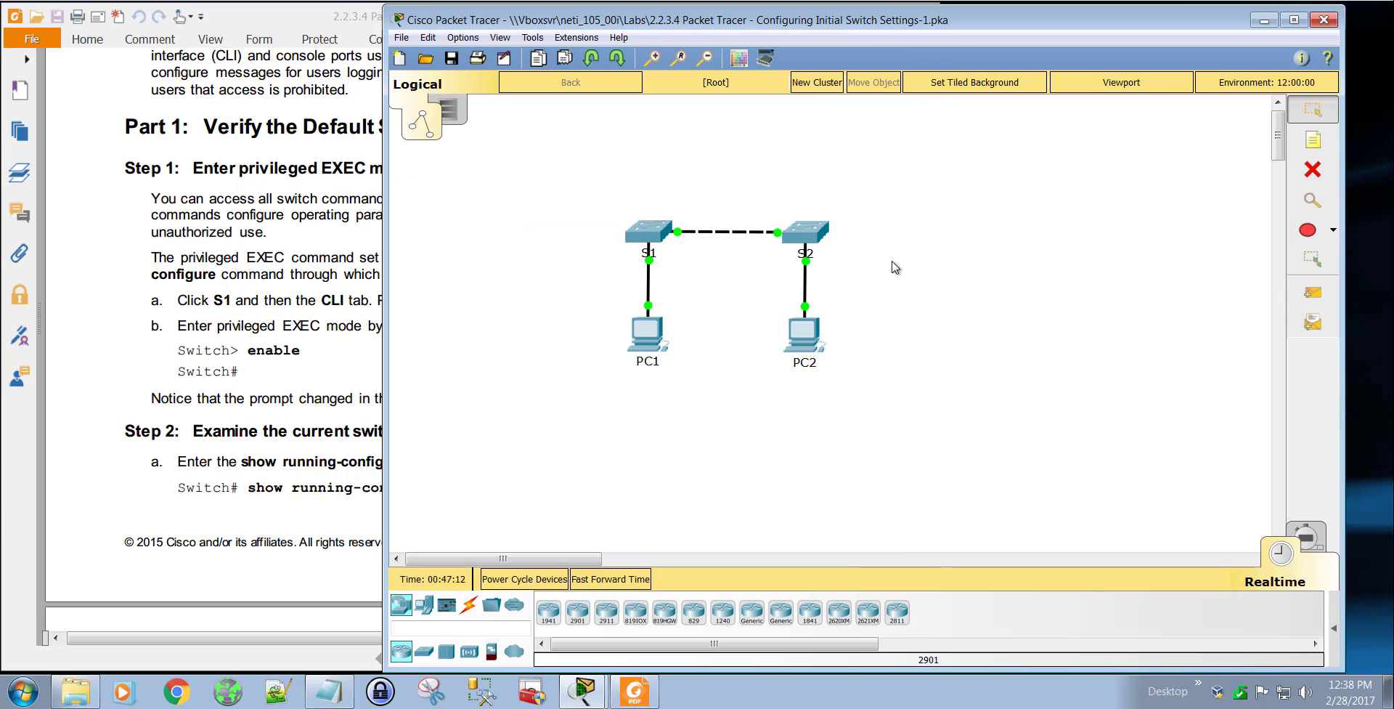
drag(416, 221, 597, 225)
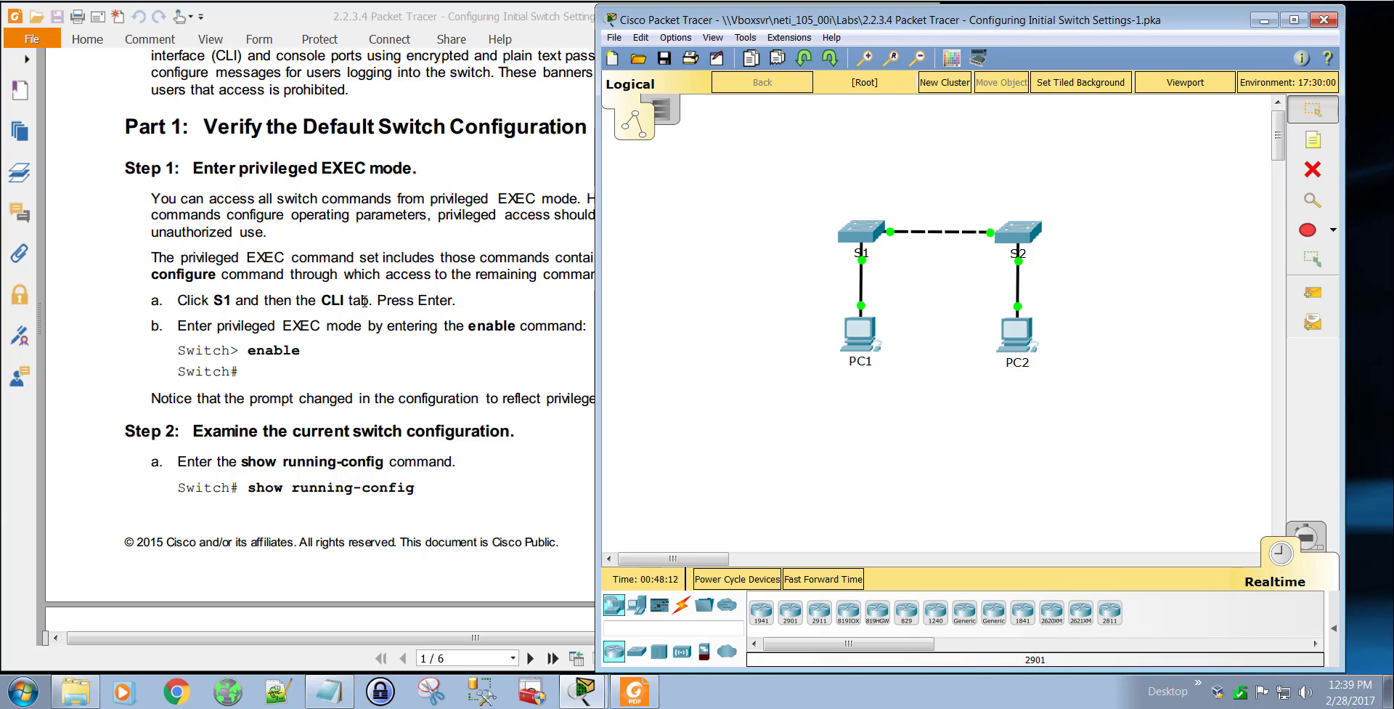
Step: Open and close switch S1's device window, and try to pick a new device to add to the topology
click(863, 234)
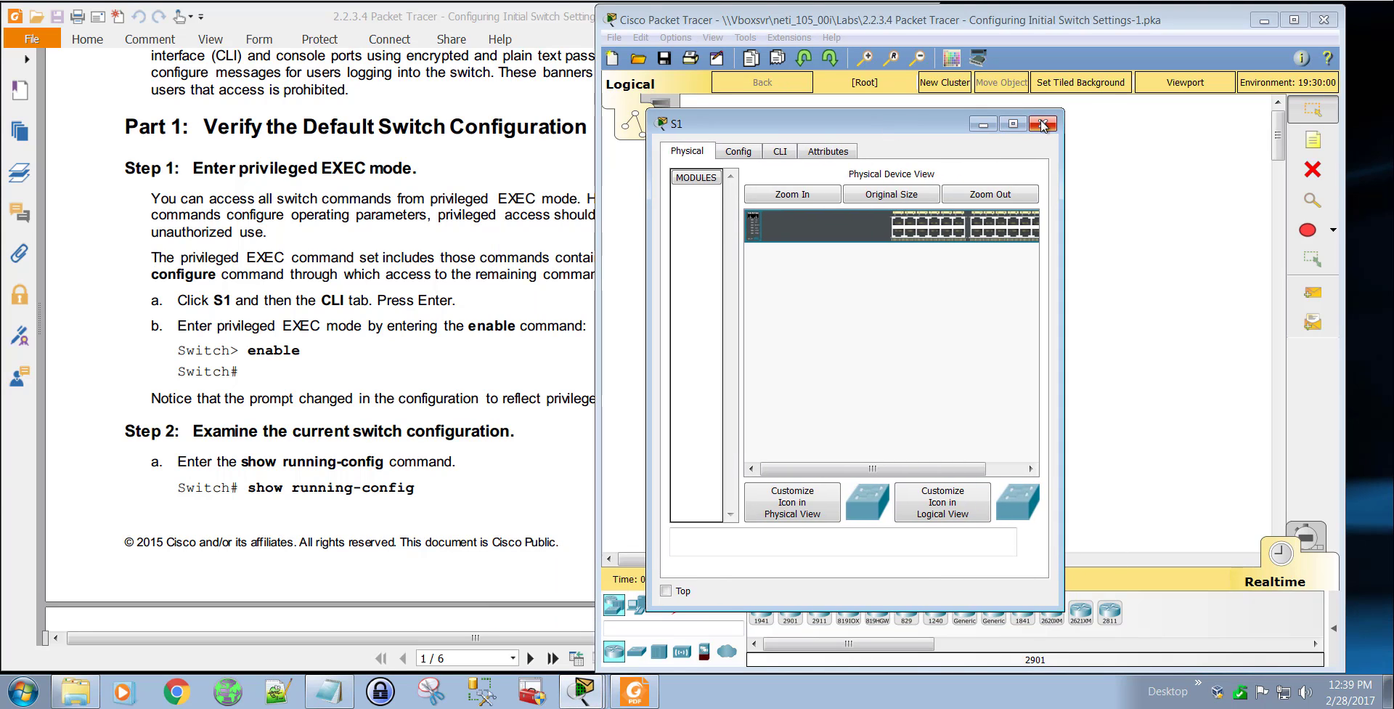
click(1093, 125)
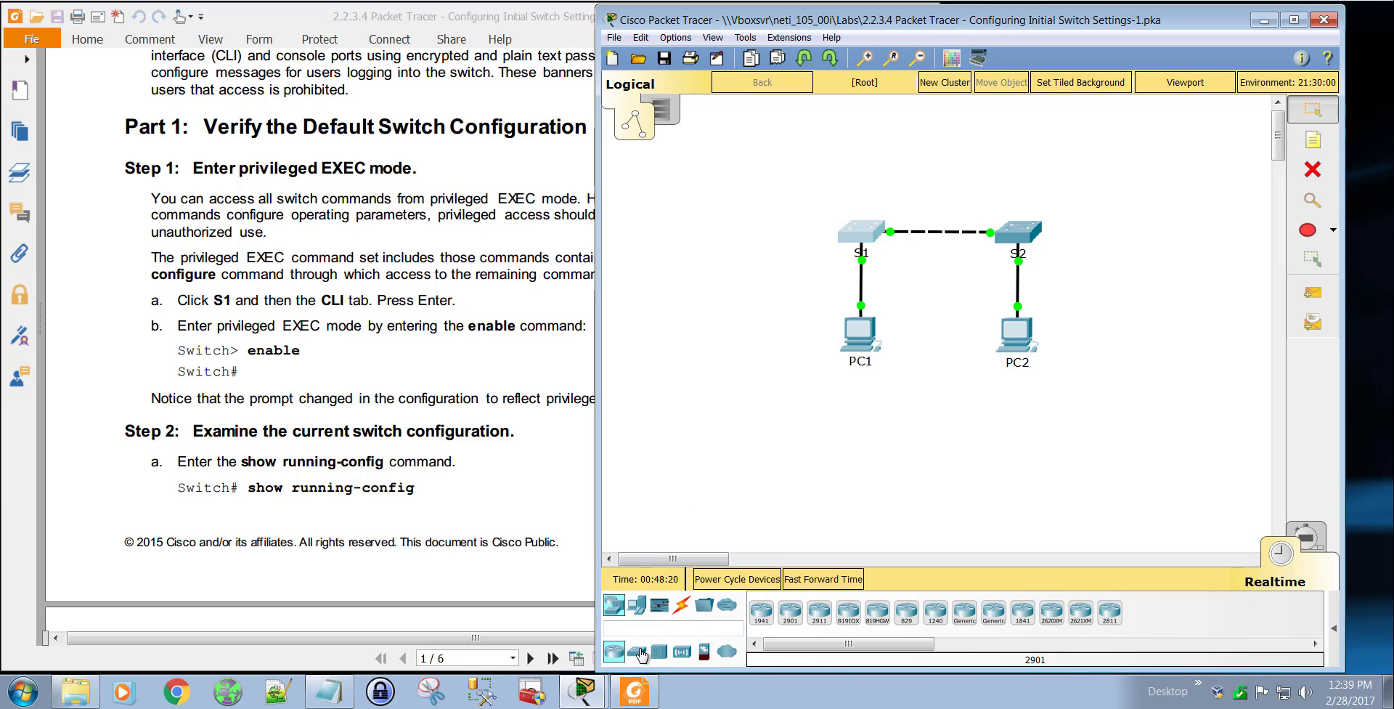
click(638, 607)
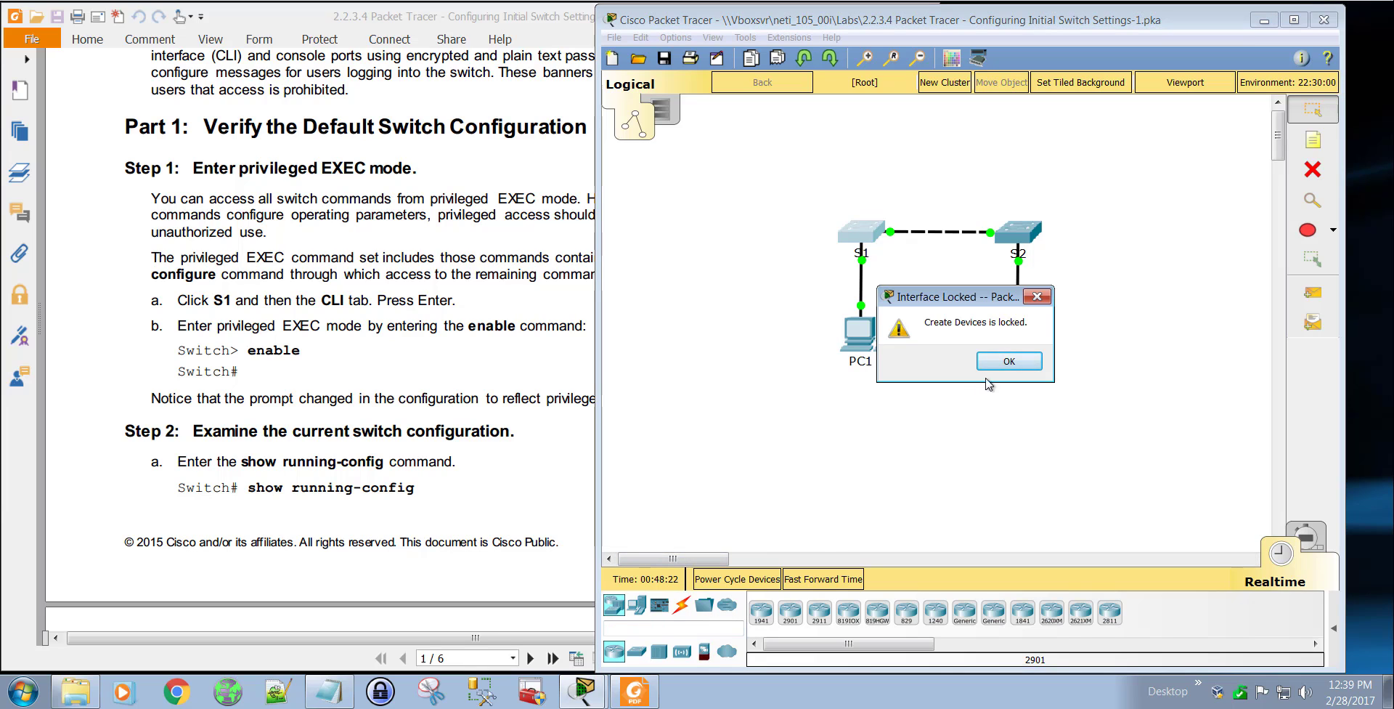
click(1012, 362)
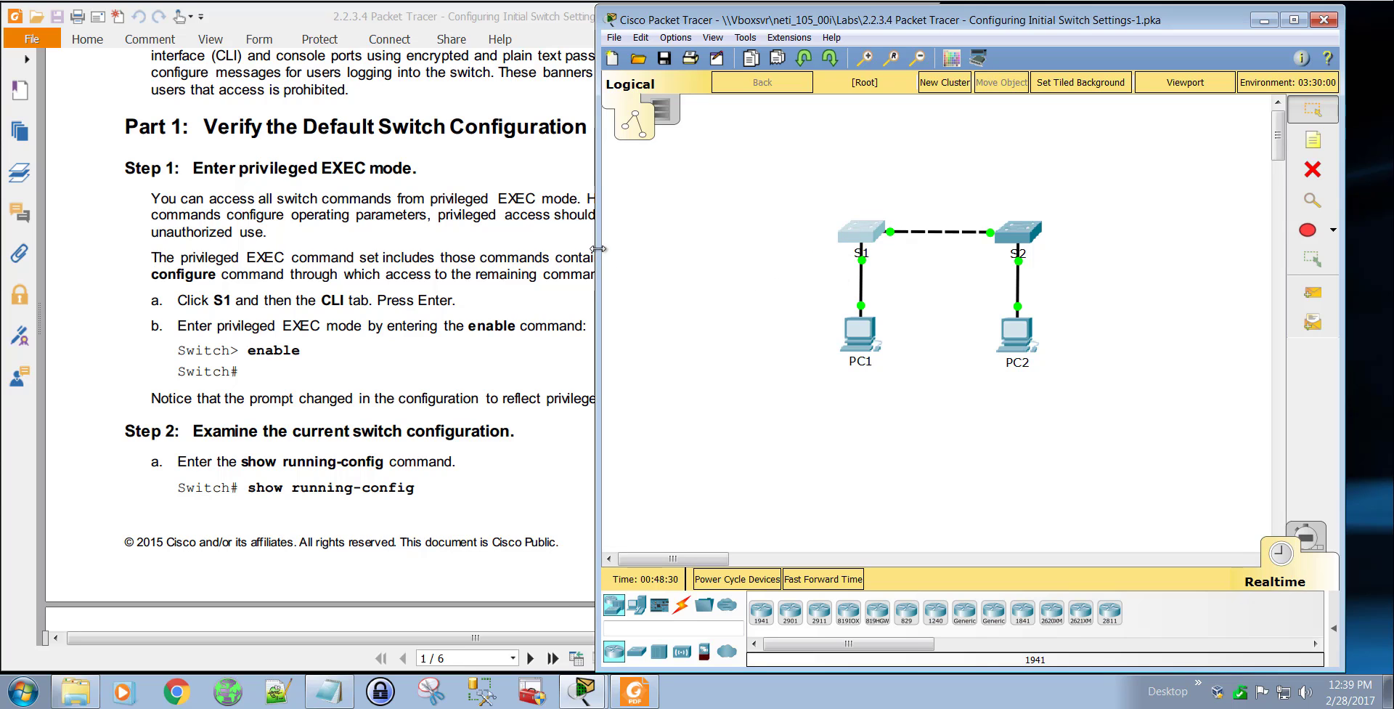
Step: Adjust the Packet Tracer window's width so the lab instructions stay readable beside the topology
drag(596, 245, 682, 246)
drag(647, 252, 729, 252)
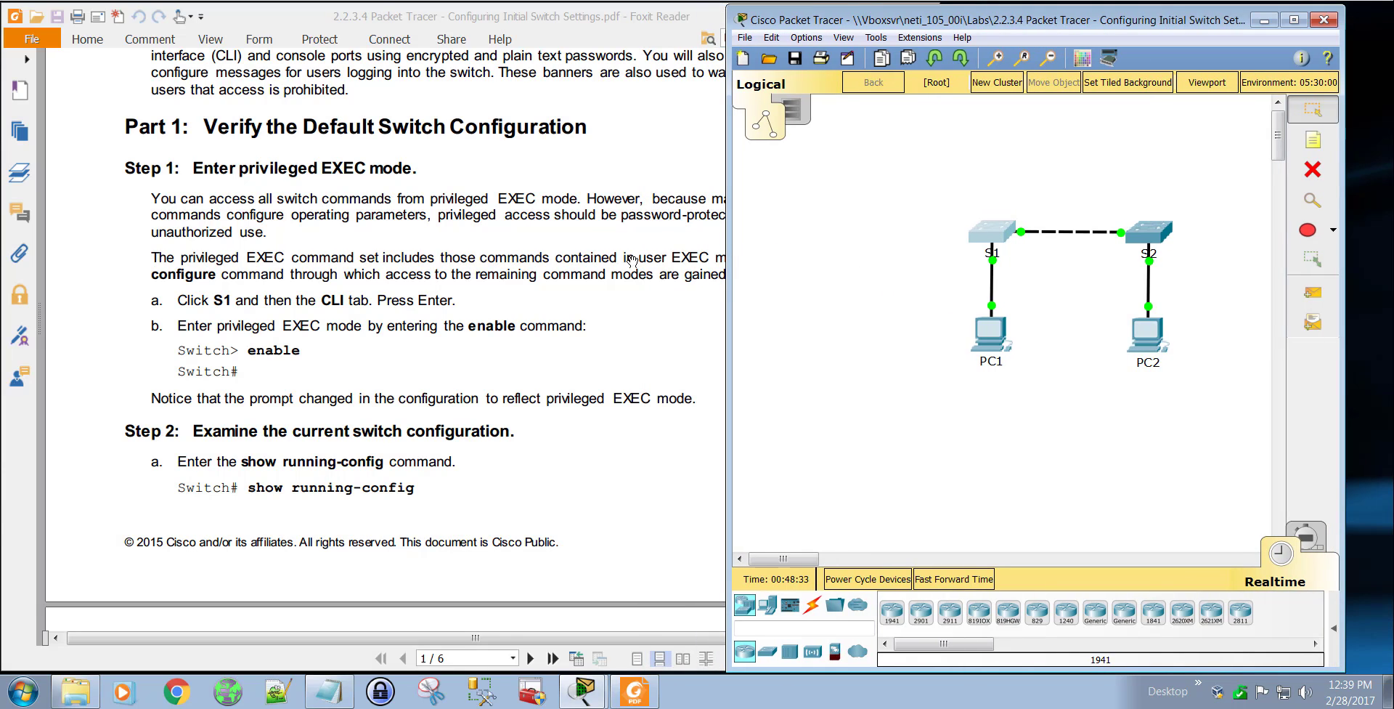
drag(730, 224, 641, 231)
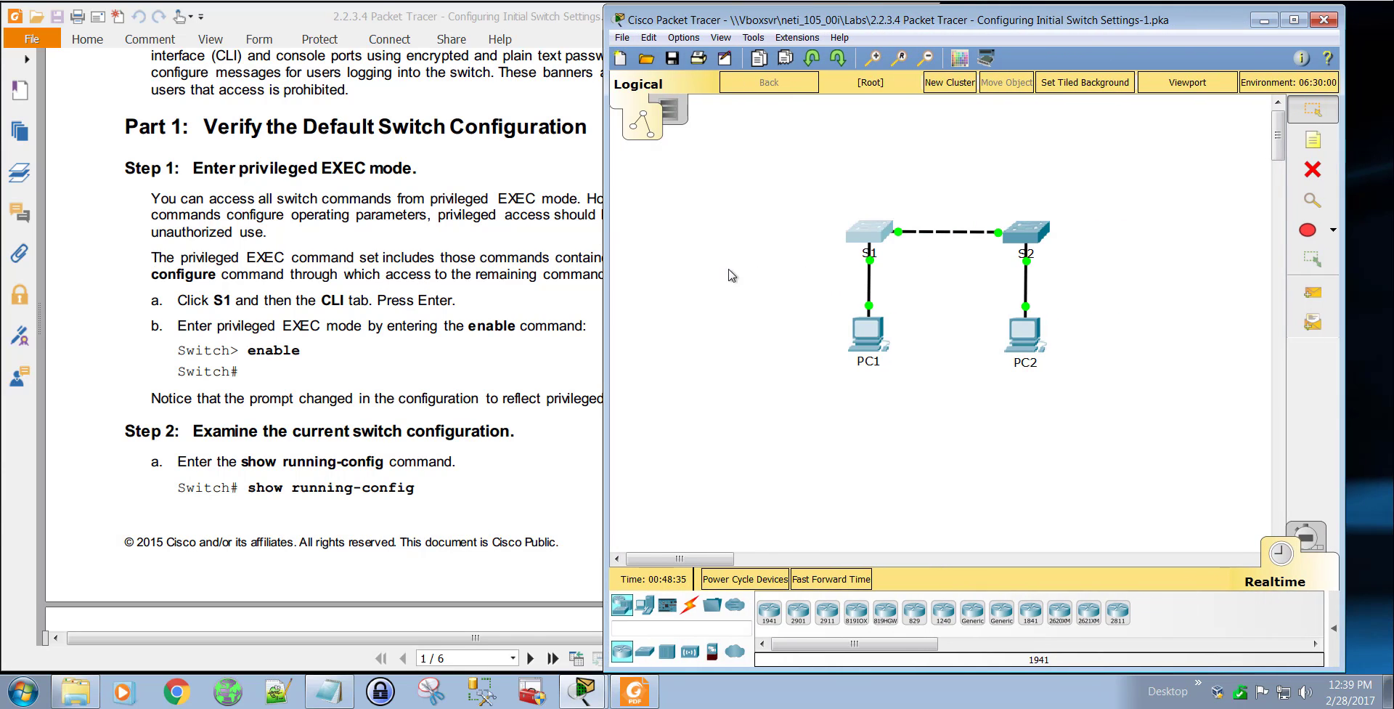
Step: Open switch S1's device window and move it clear of the lab instructions
mouse_move(706, 559)
mouse_down()
mouse_move(733, 560)
mouse_move(715, 560)
mouse_up()
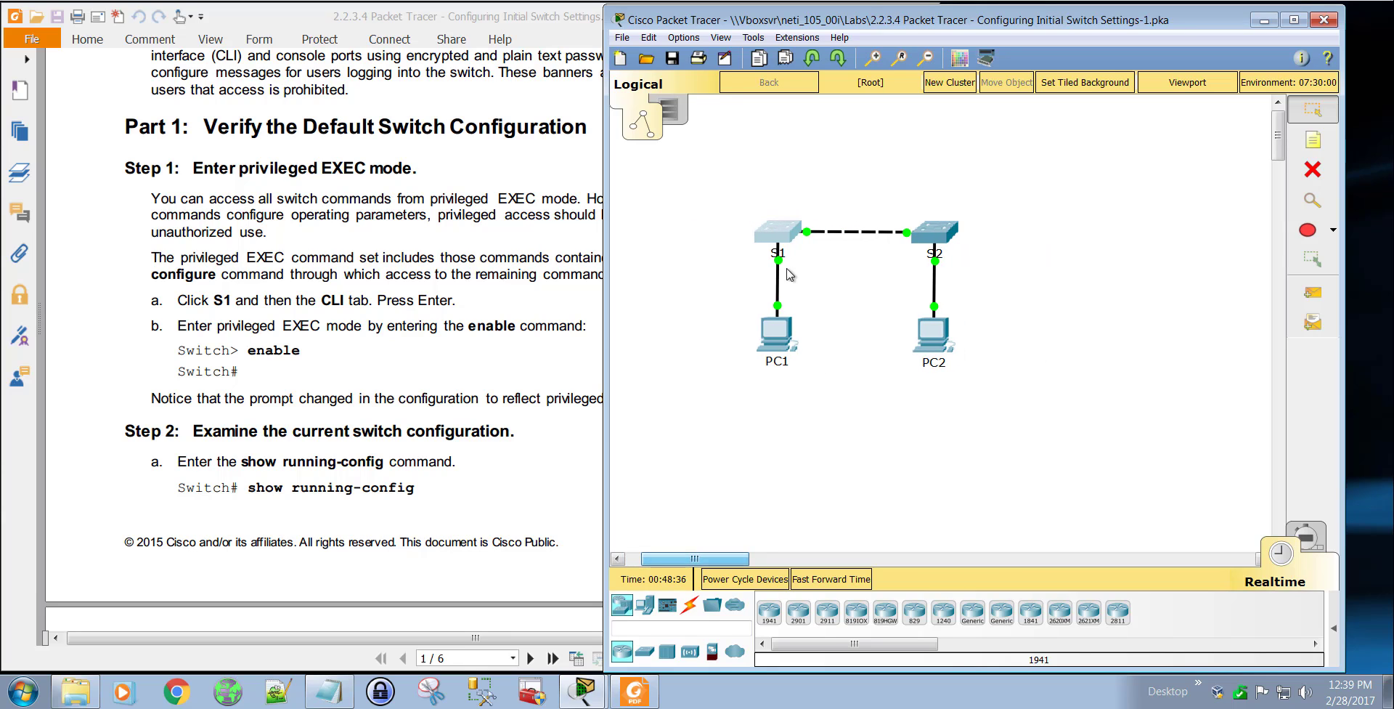
click(780, 239)
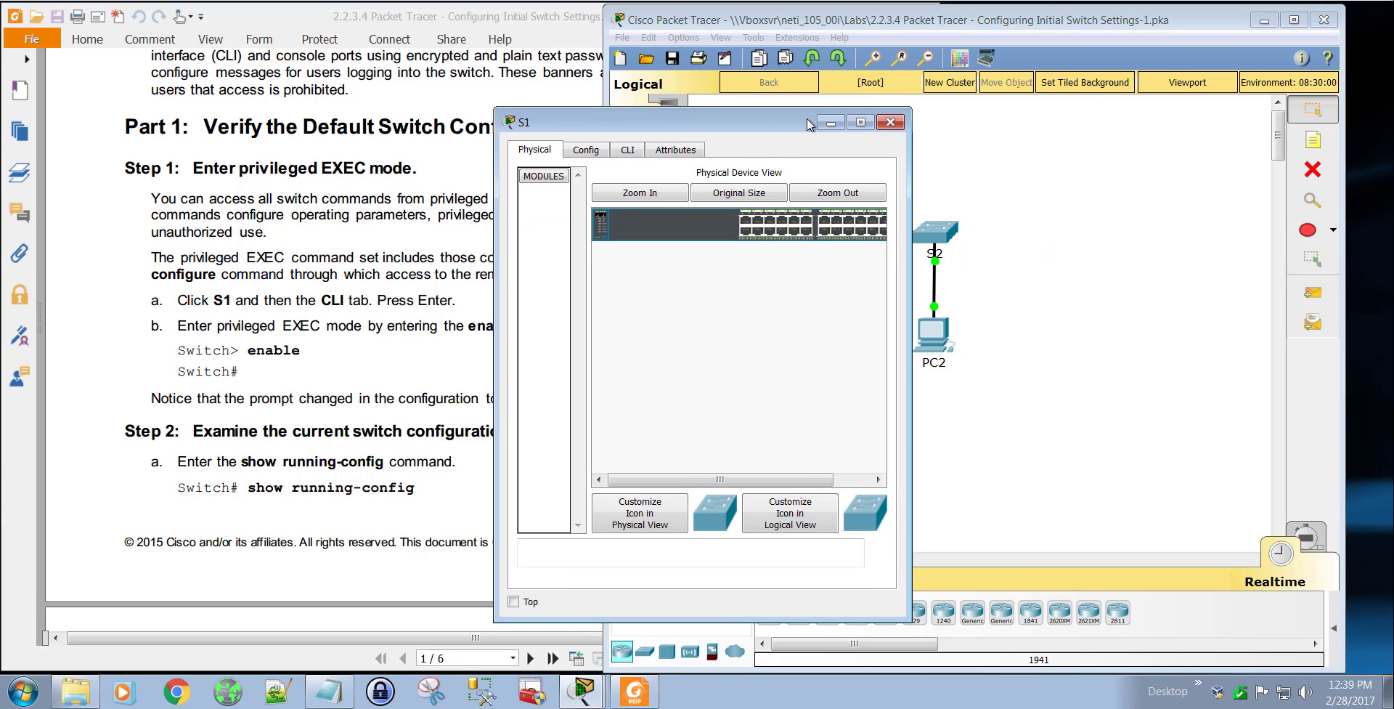
drag(730, 125, 909, 89)
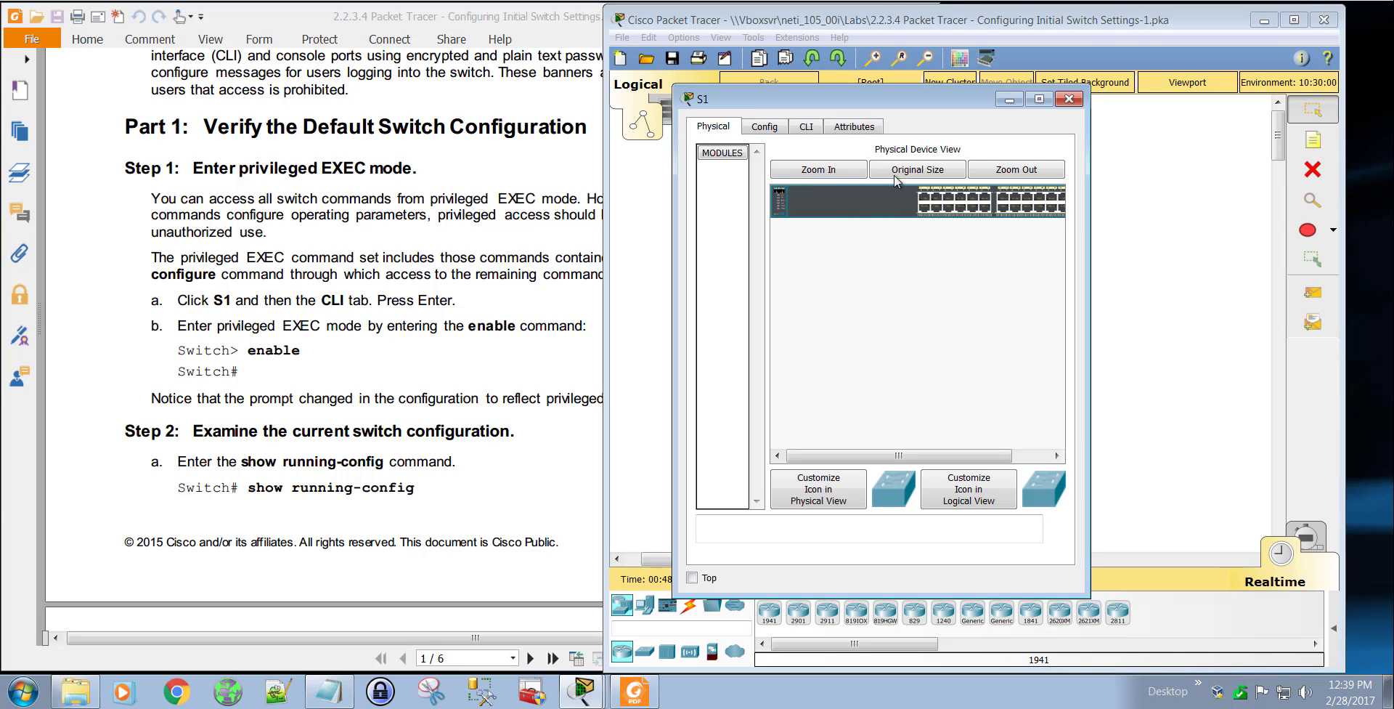
Step: Examine S1's ports in an enlarged physical device view and return it to original size
click(817, 170)
drag(835, 456, 1034, 463)
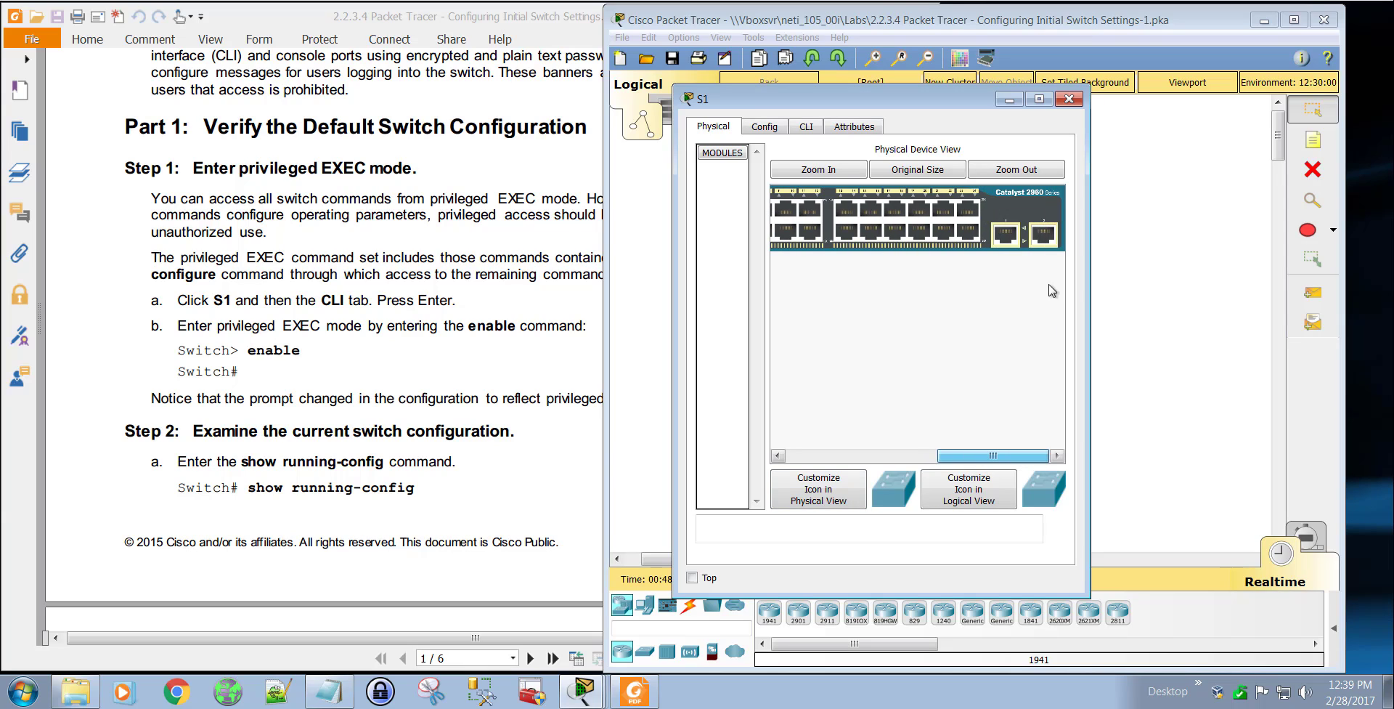
drag(973, 454, 825, 456)
click(902, 170)
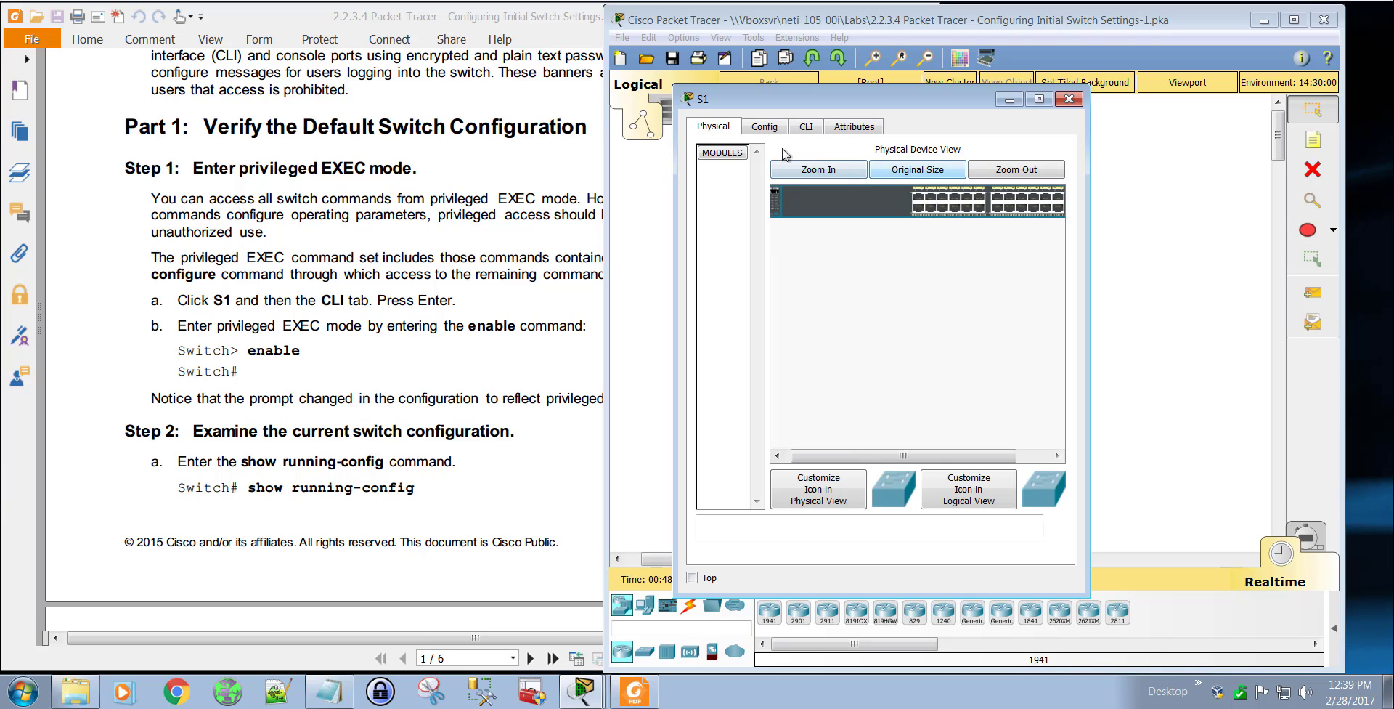
Step: Open S1's IOS command line interface and read through the switch's boot messages
click(806, 127)
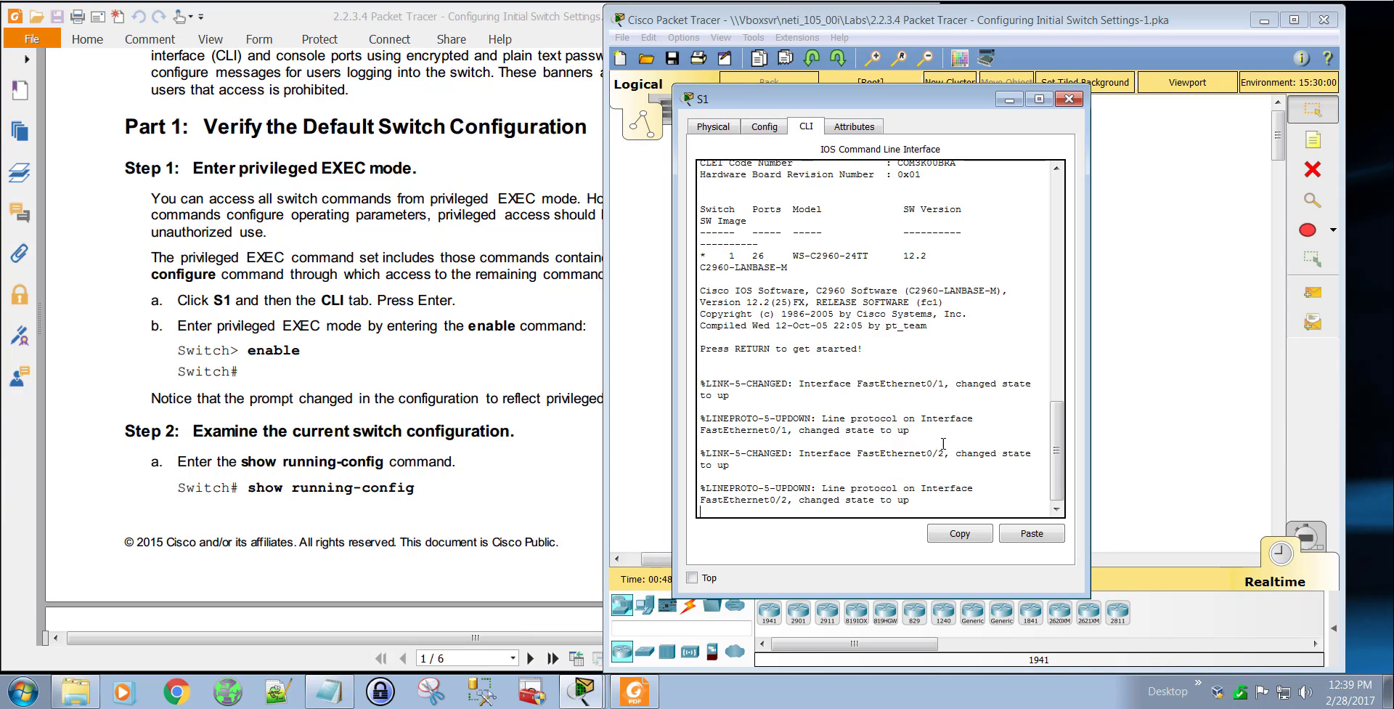
drag(1056, 443, 1057, 180)
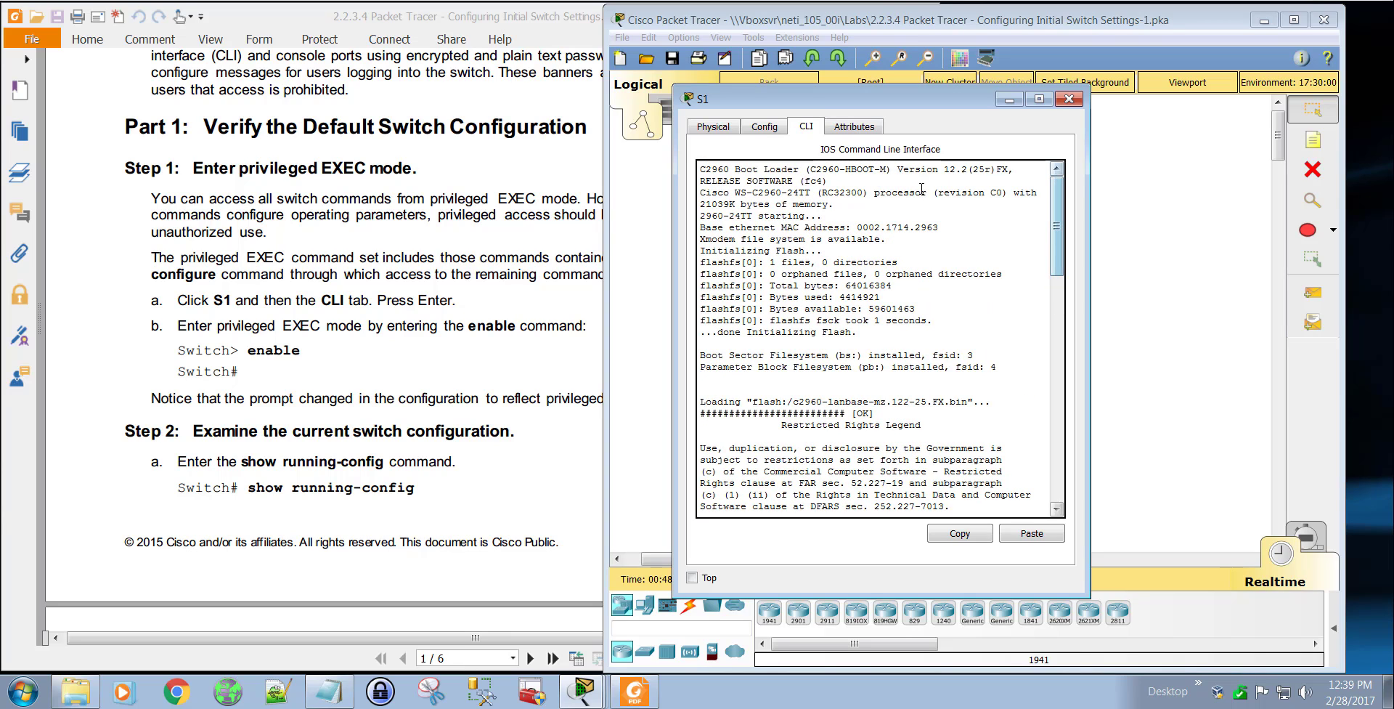
drag(944, 169, 968, 168)
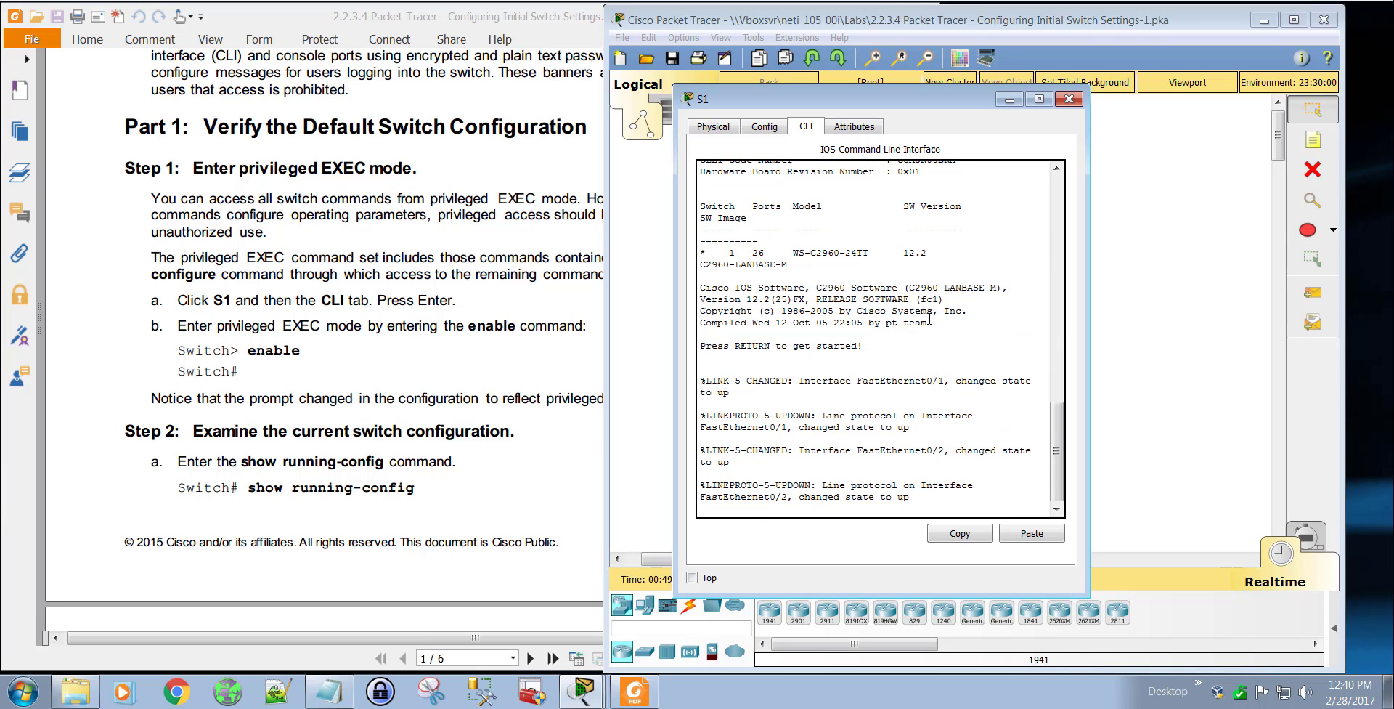
Step: Start the console session on S1 and enter privileged EXEC mode with the command en
key(Return)
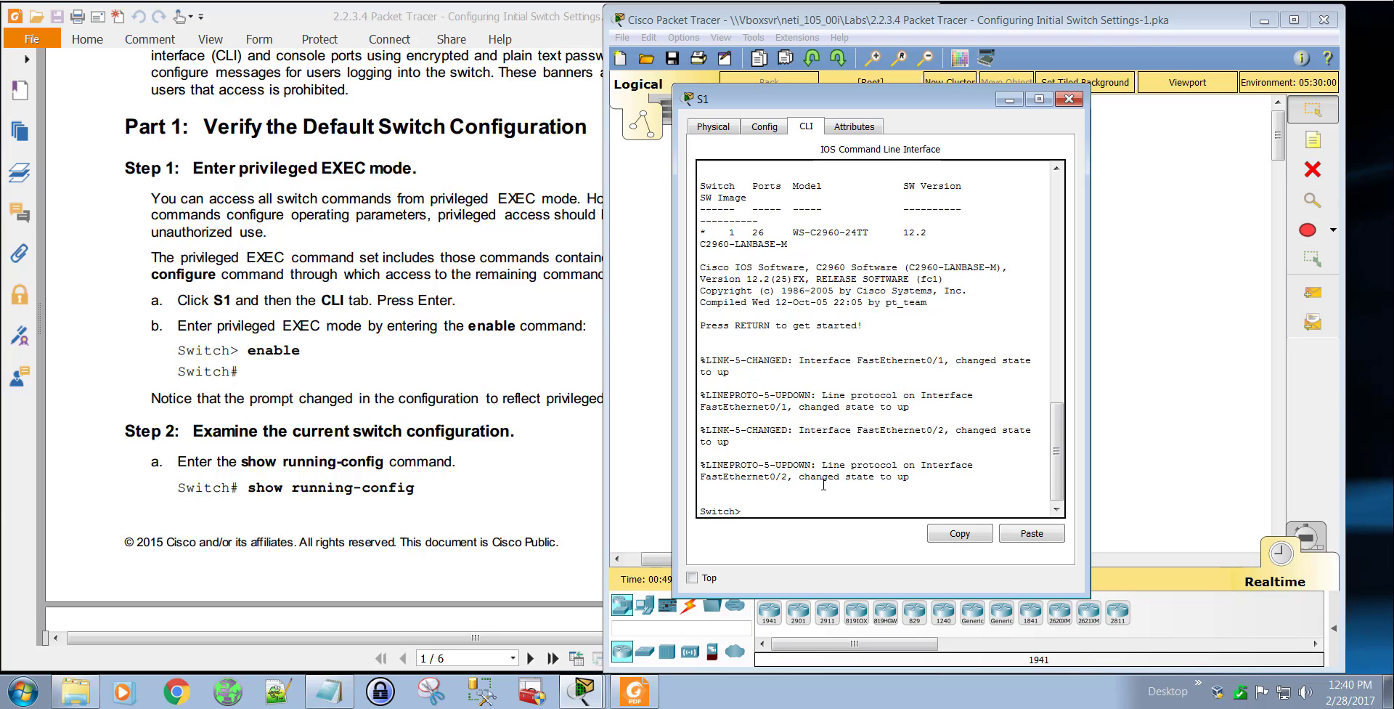
text(nabl)
key(Return)
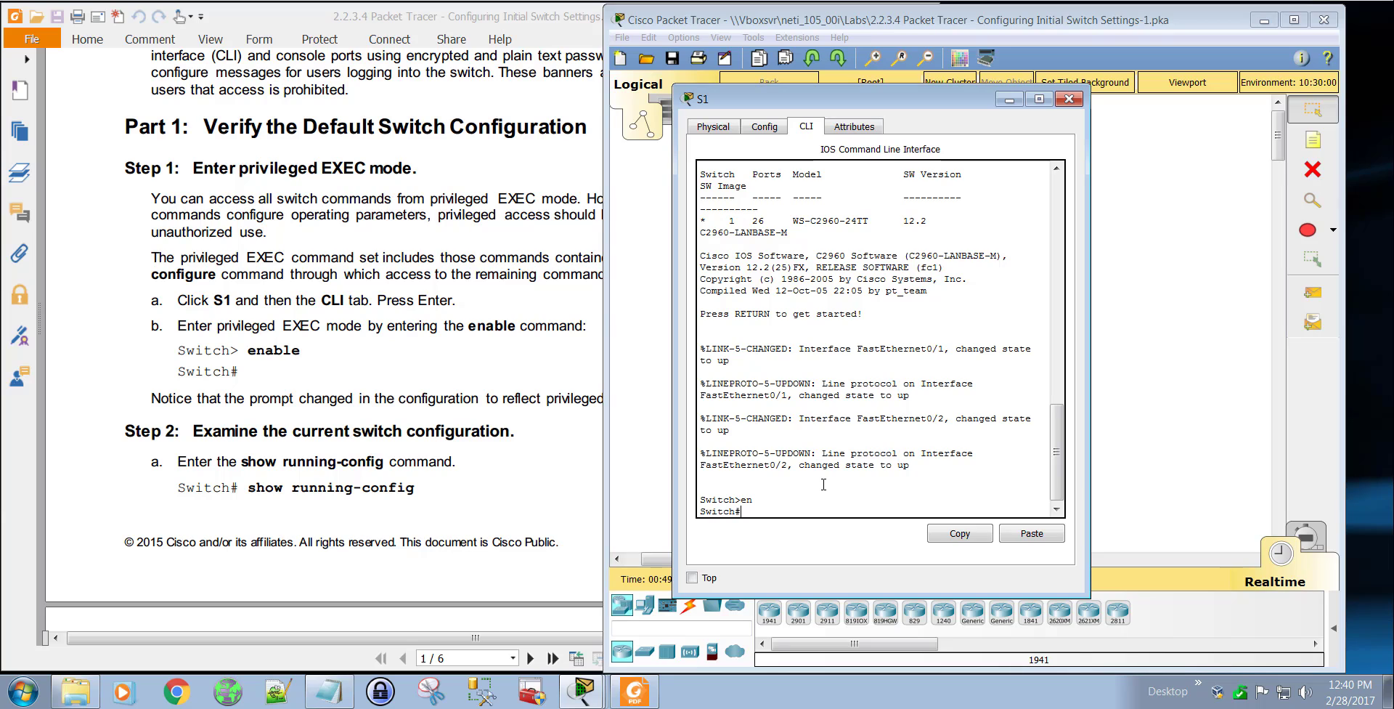
Step: Exit S1's console session and start a new one at the user EXEC prompt
text(exit)
key(Return)
key(Return)
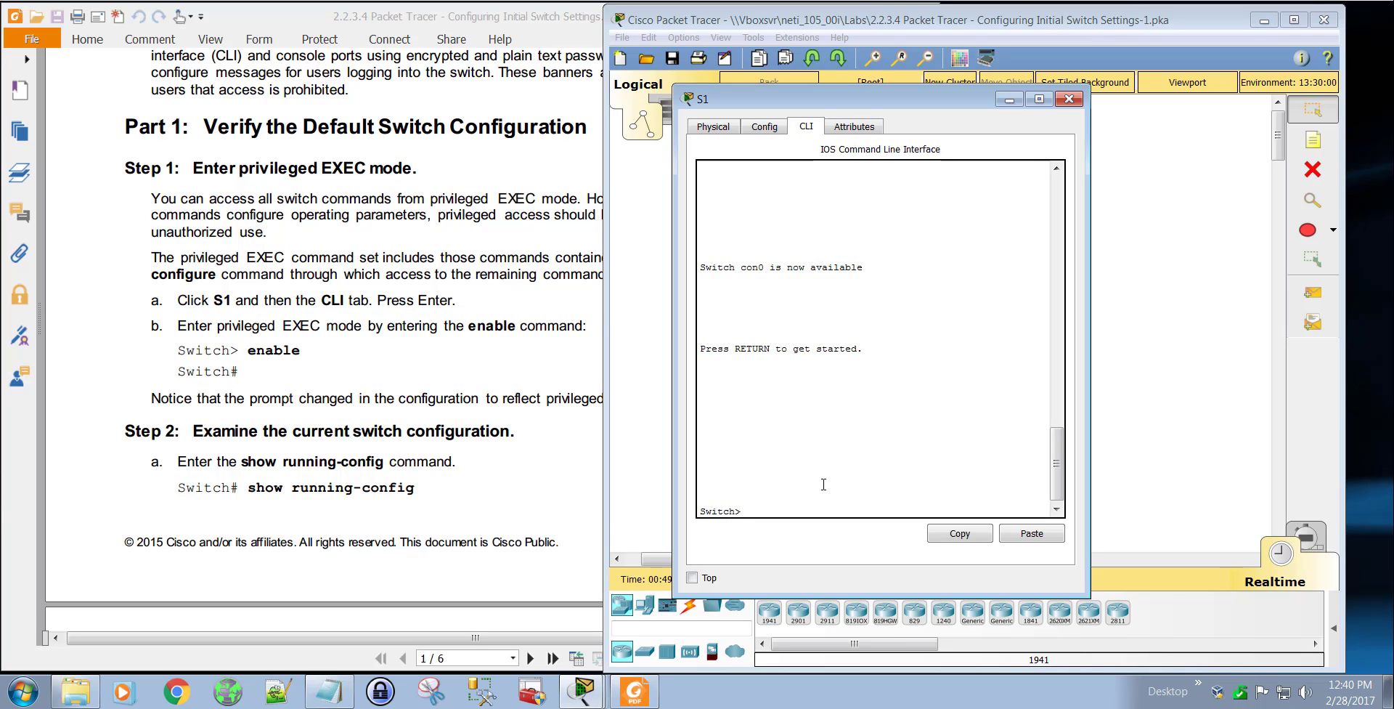
Step: Query the available commands with en? and auto-complete en to enable at S1's user EXEC prompt
text(en?)
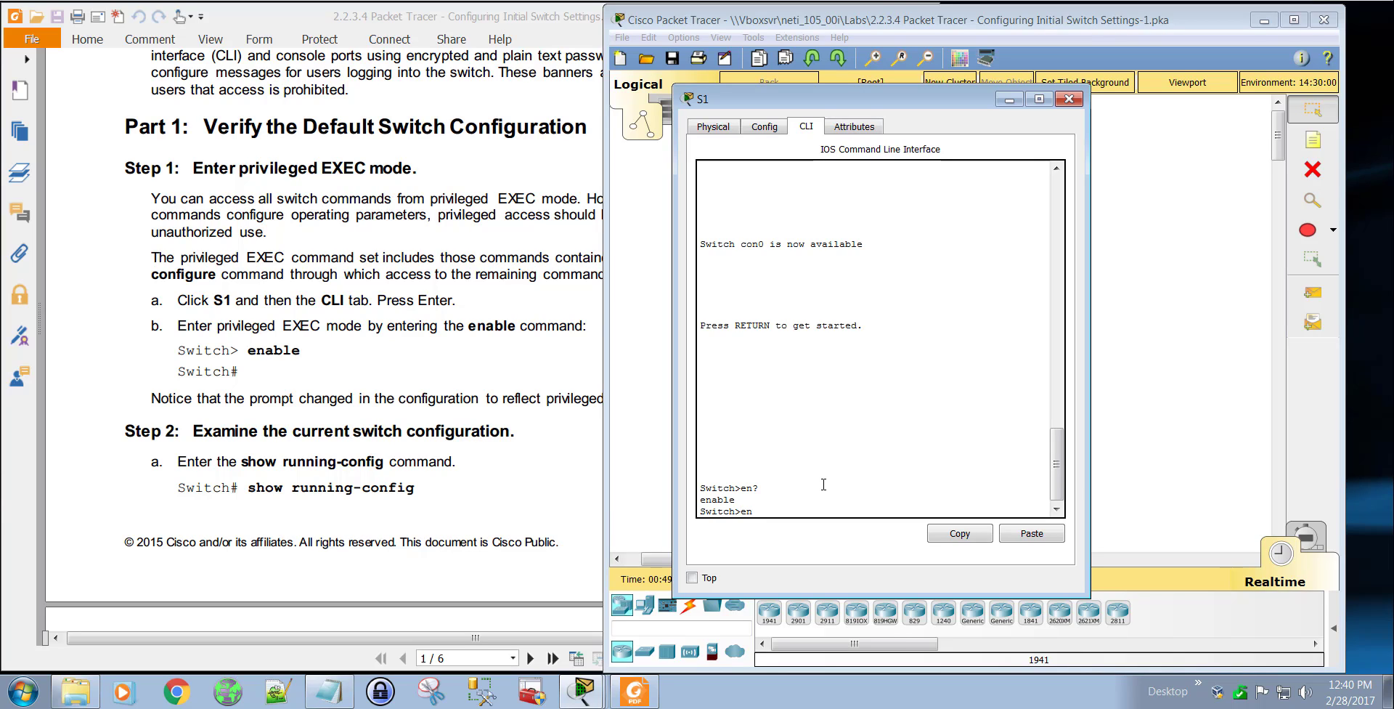
key(BackSpace)
key(BackSpace)
text(en)
key(Tab)
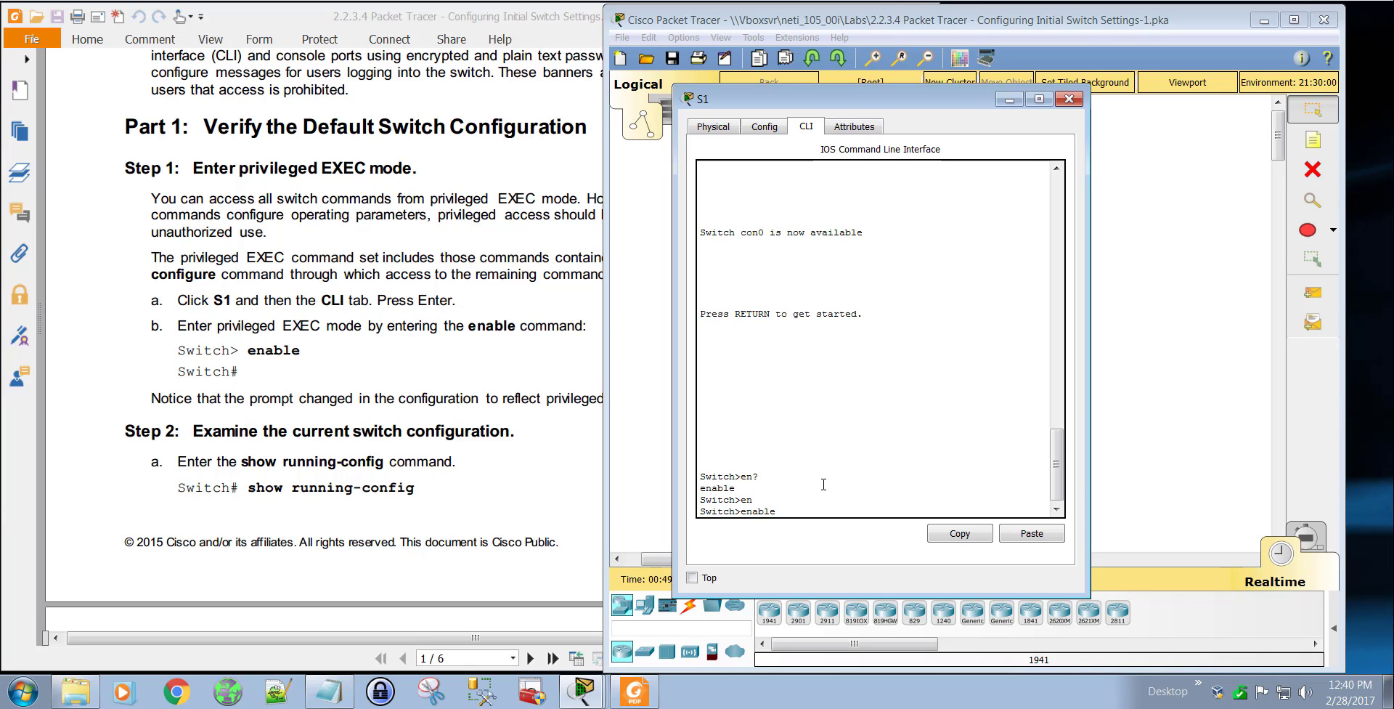
Step: Replace the completed command with the abbreviation en and run it to enter privileged EXEC mode on S1
key(BackSpace)
key(BackSpace)
key(BackSpace)
key(BackSpace)
key(BackSpace)
text(en)
key(Return)
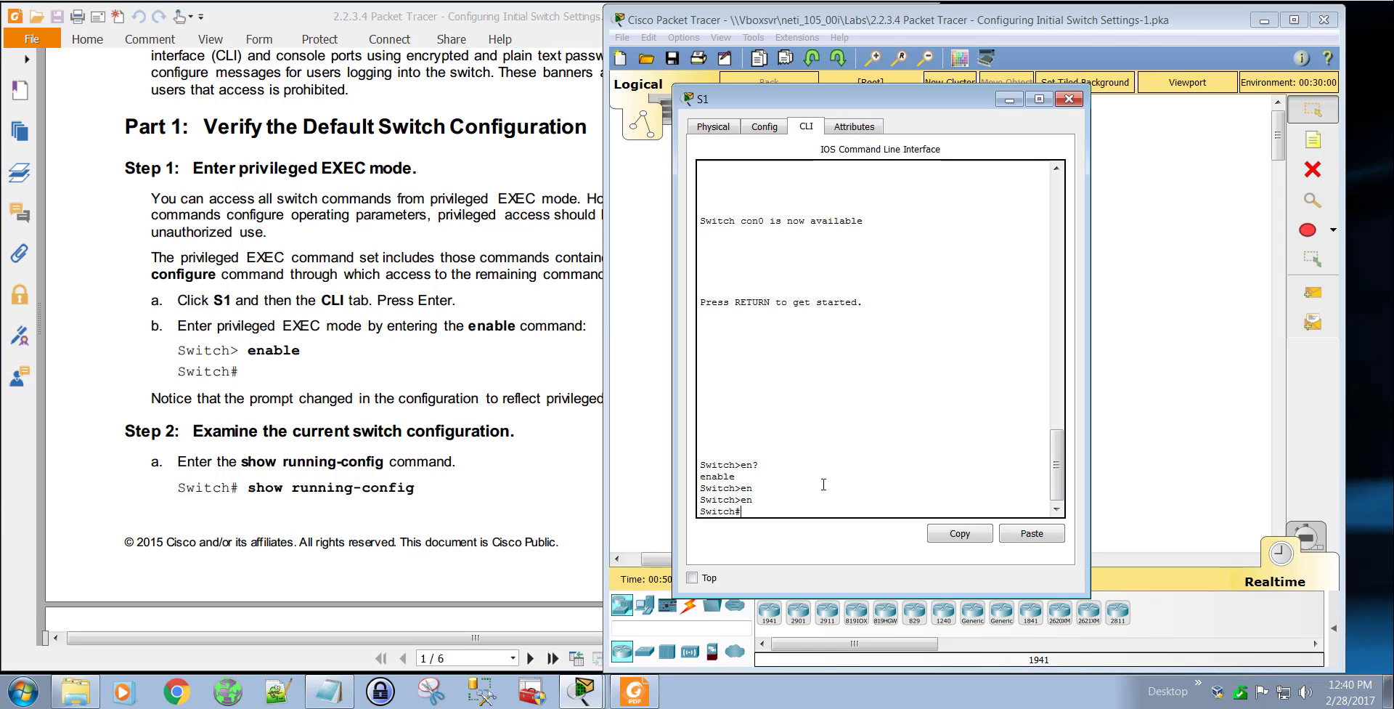
text(enable)
key(BackSpace)
key(BackSpace)
key(BackSpace)
key(BackSpace)
key(BackSpace)
Step: Move the S1 device window higher over the topology and return focus to its command prompt
drag(869, 100, 844, 73)
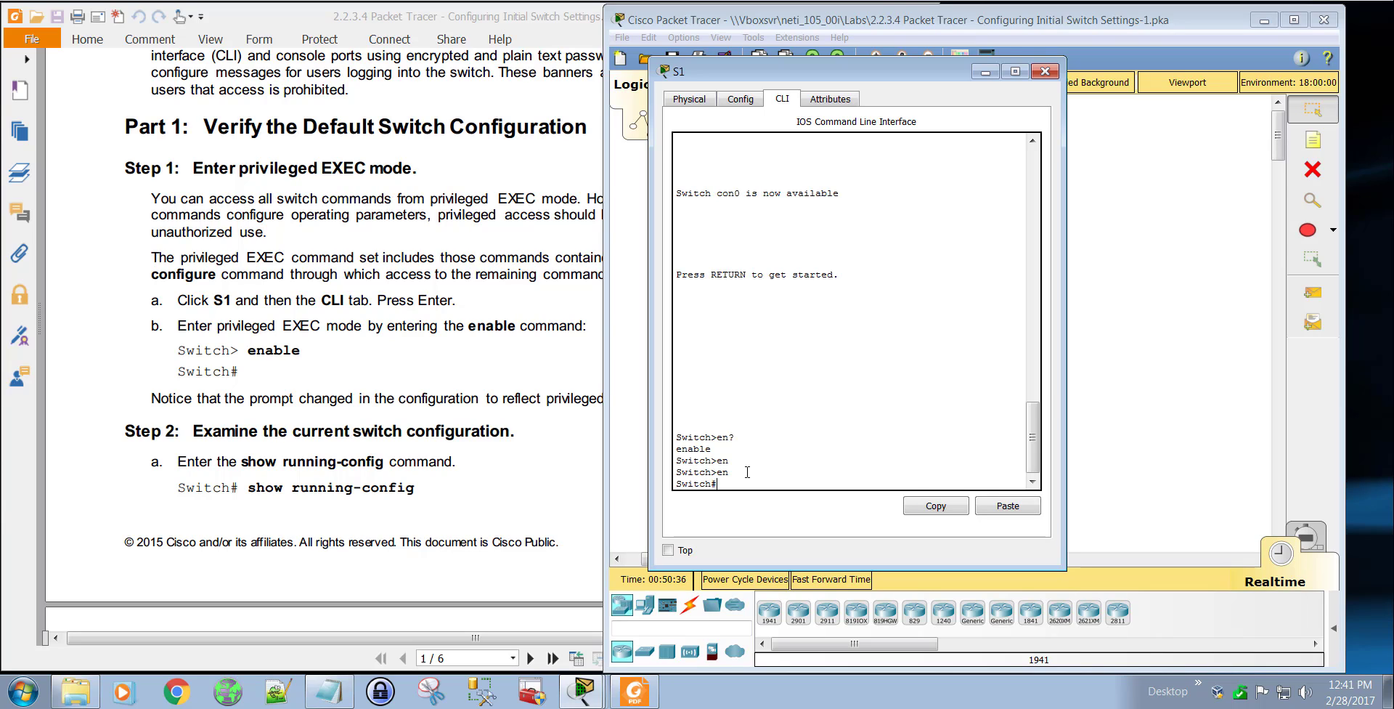
drag(717, 485, 668, 486)
click(735, 484)
click(729, 485)
Step: Read Step 2 of the lab PDF and its questions about the current switch configuration
click(533, 422)
scroll(533, 423, down, 3)
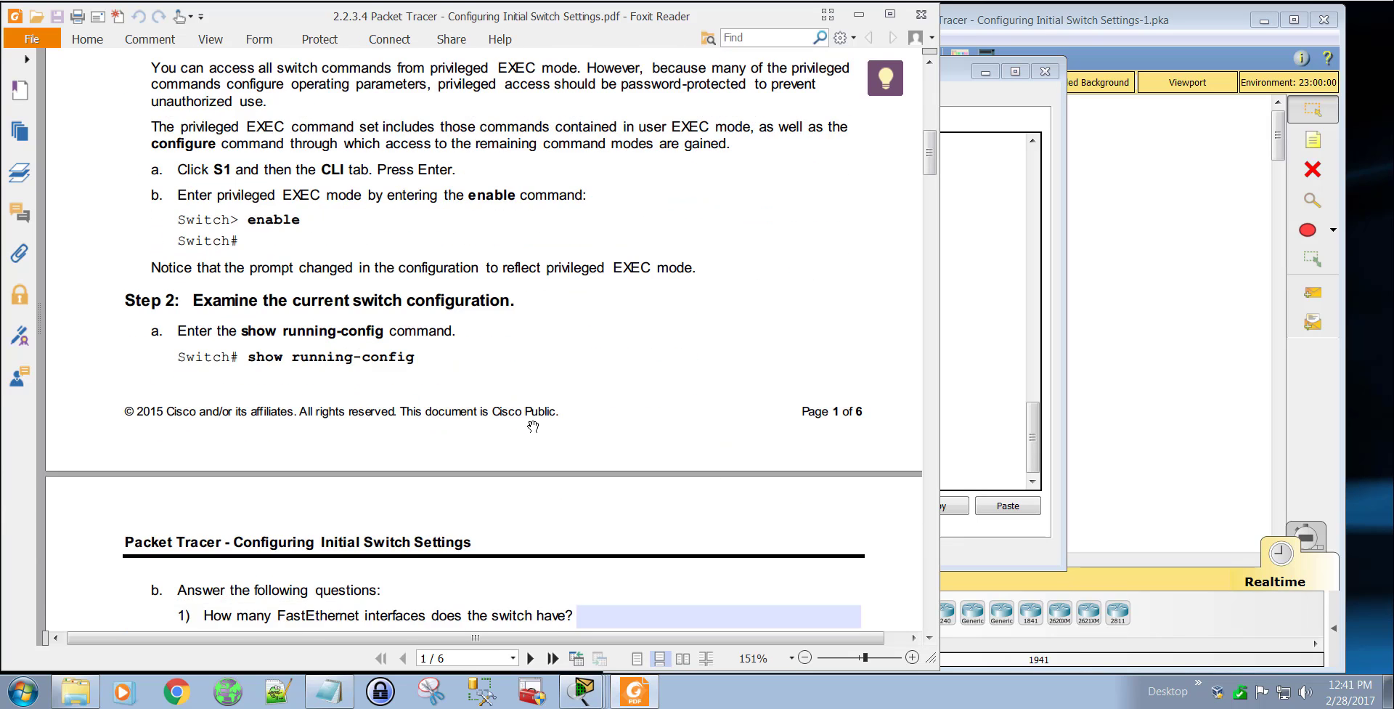
scroll(533, 422, down, 2)
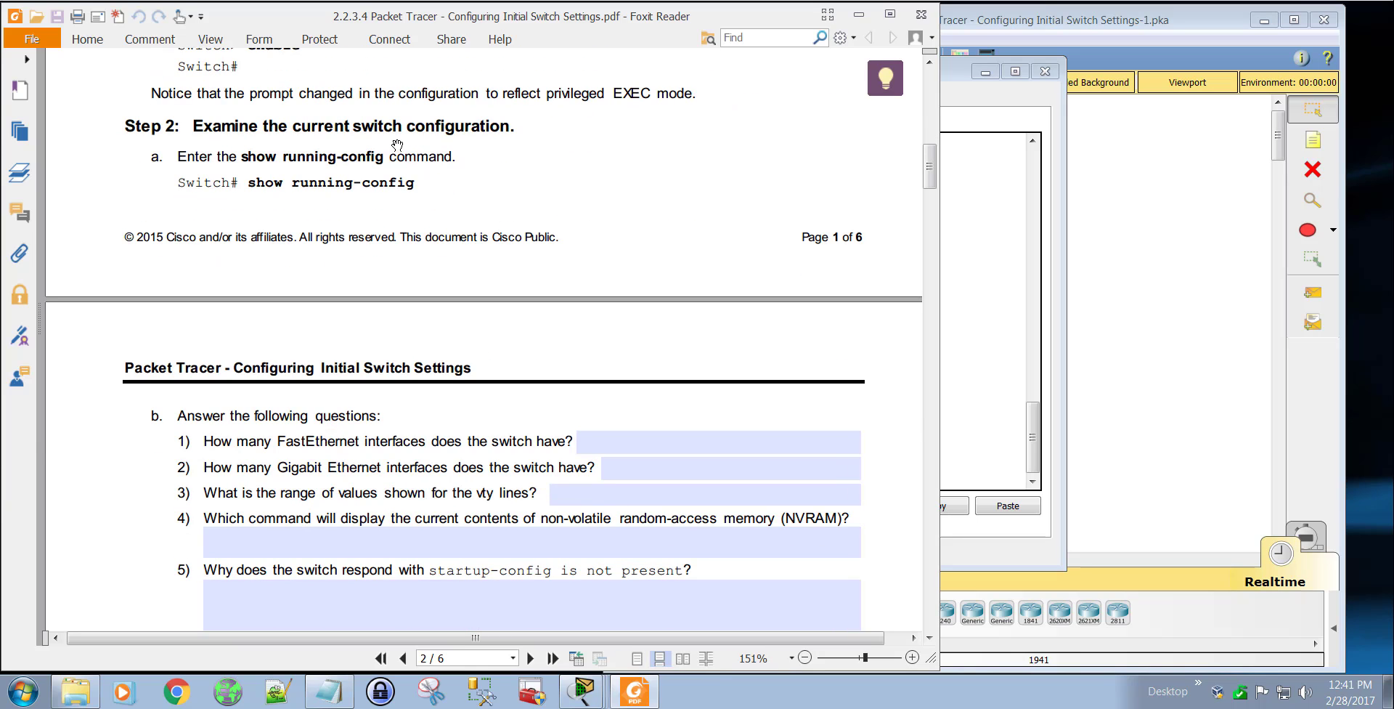
Step: Auto-complete sh to show at S1's privileged EXEC prompt, query the matching commands with sh?, and clear the command line
click(976, 299)
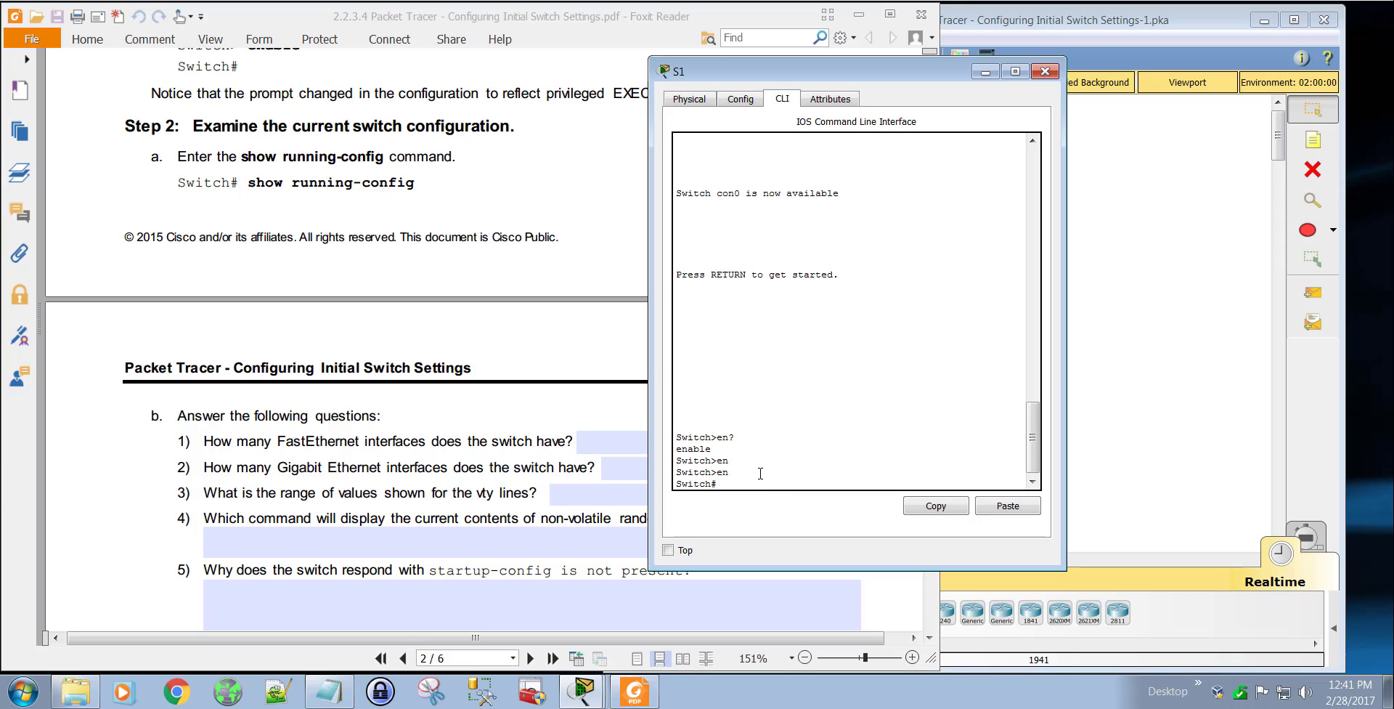
text(sh)
key(Tab)
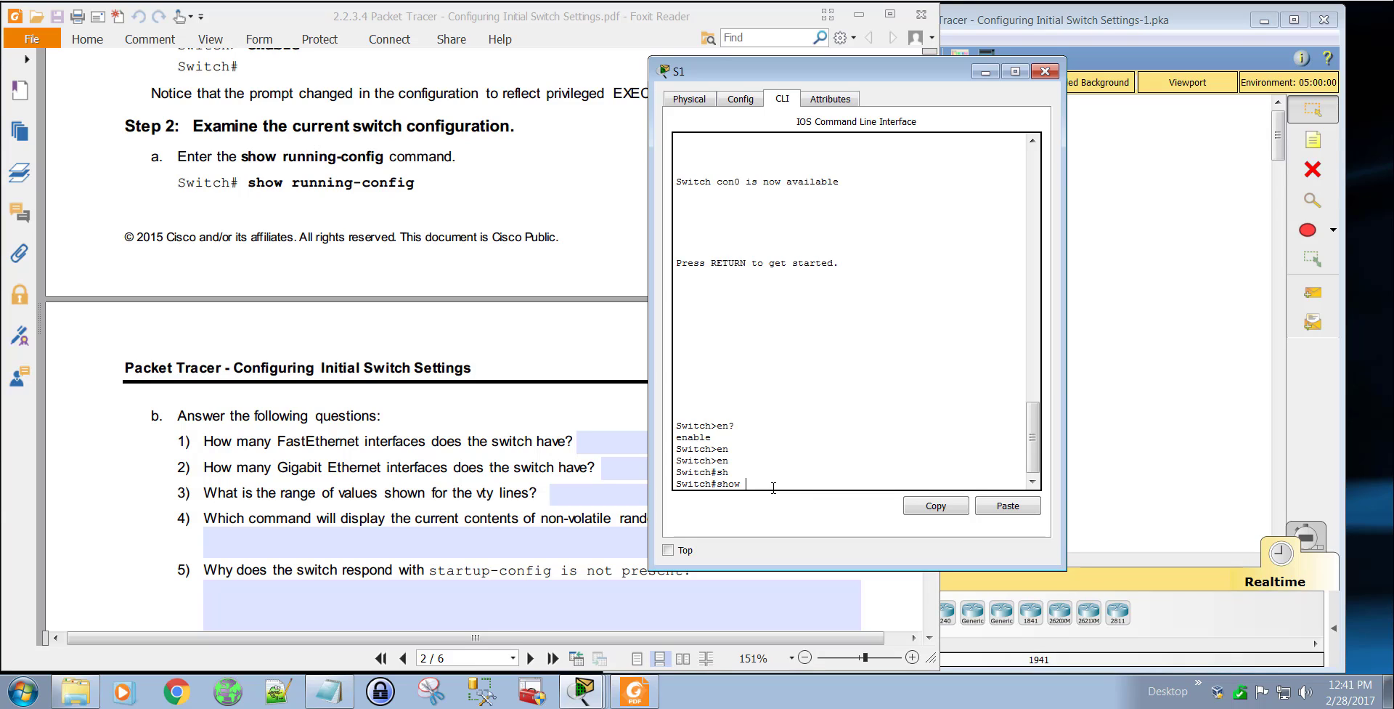
key(BackSpace)
key(BackSpace)
key(BackSpace)
text(?)
key(BackSpace)
key(BackSpace)
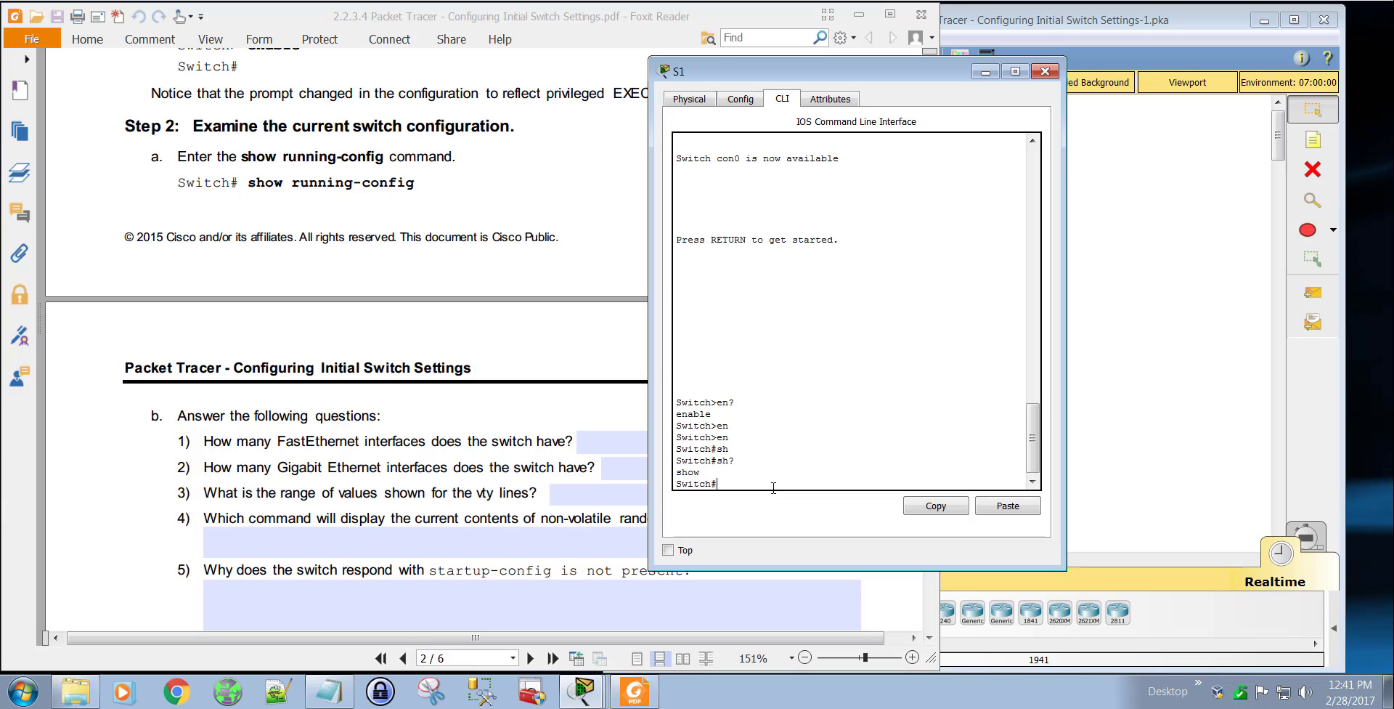
Step: Query the options for sh ru? on S1 and run the abbreviated command sh ru to display the running configuration
text(sh run)
key(BackSpace)
key(BackSpace)
key(BackSpace)
text(u?)
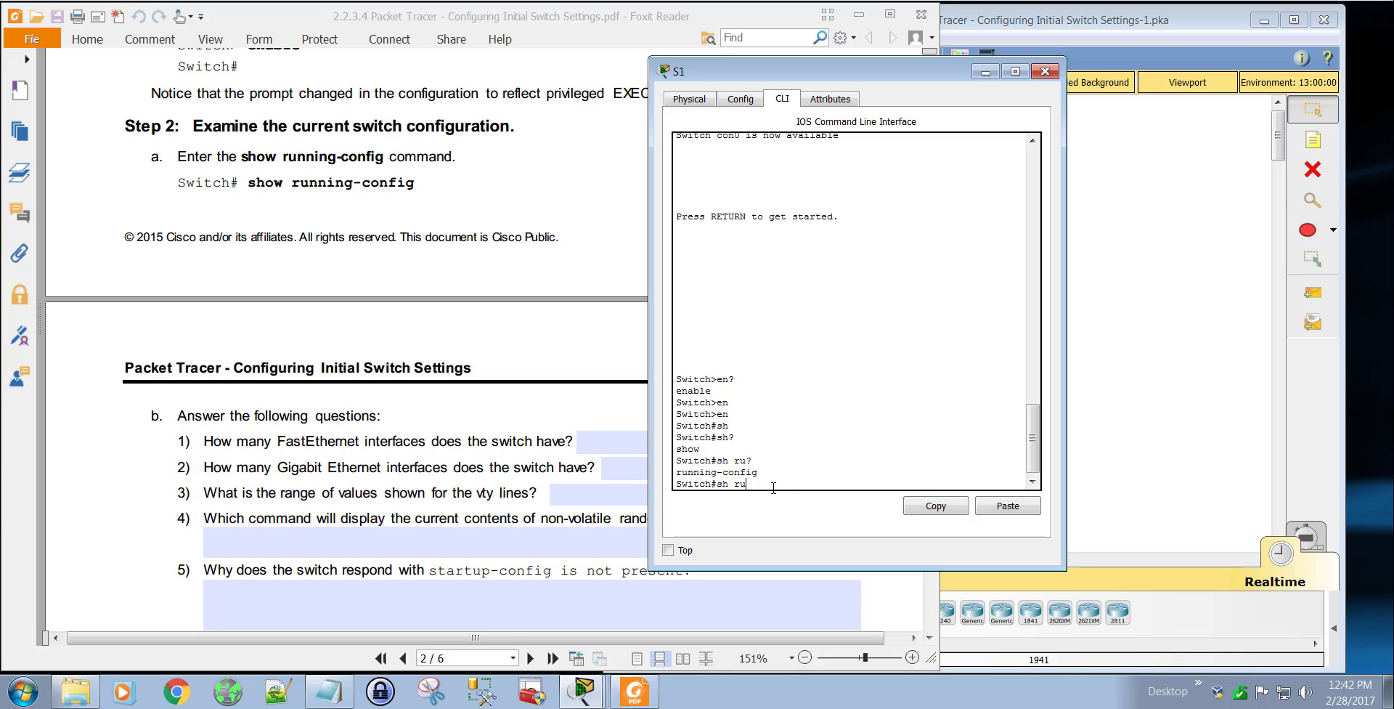
key(Return)
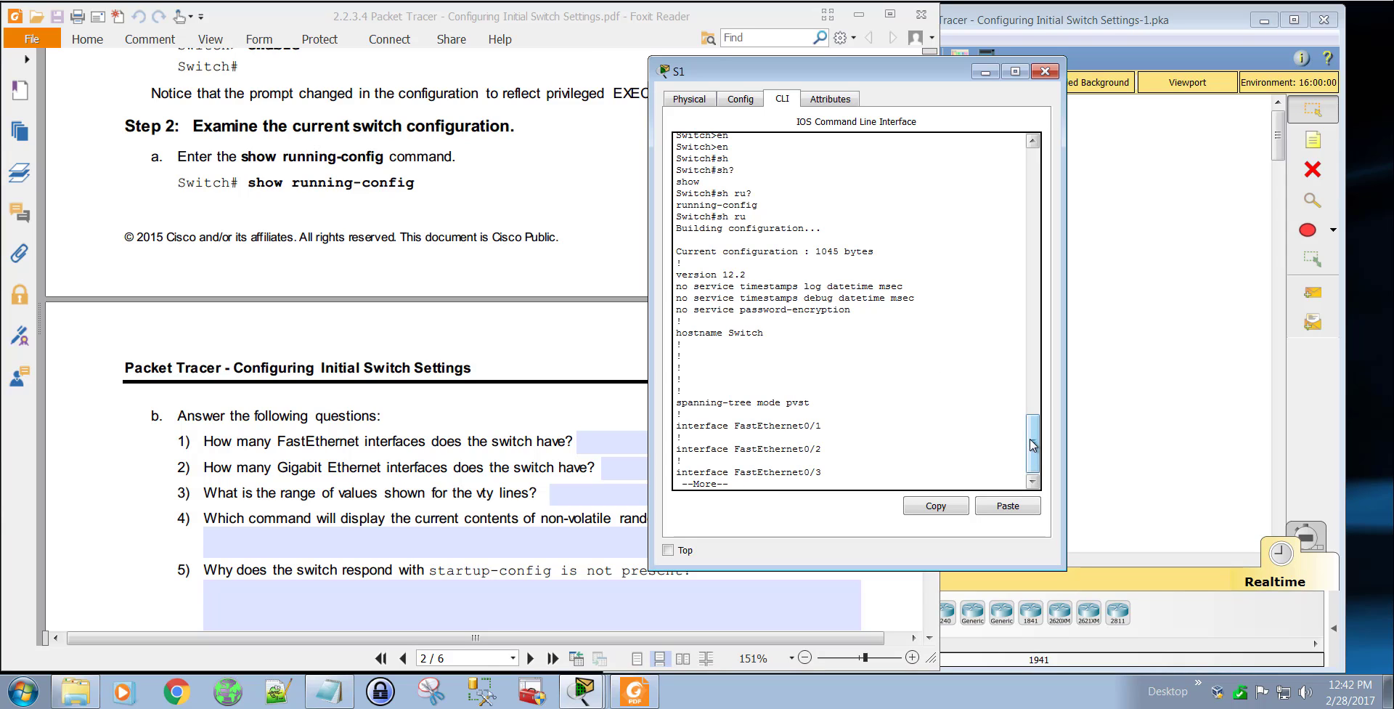
Step: Advance through S1's running configuration output line by line, continuing a page at a time until the prompt returns
mouse_move(1034, 447)
mouse_down()
mouse_move(1039, 414)
mouse_move(1042, 469)
mouse_up()
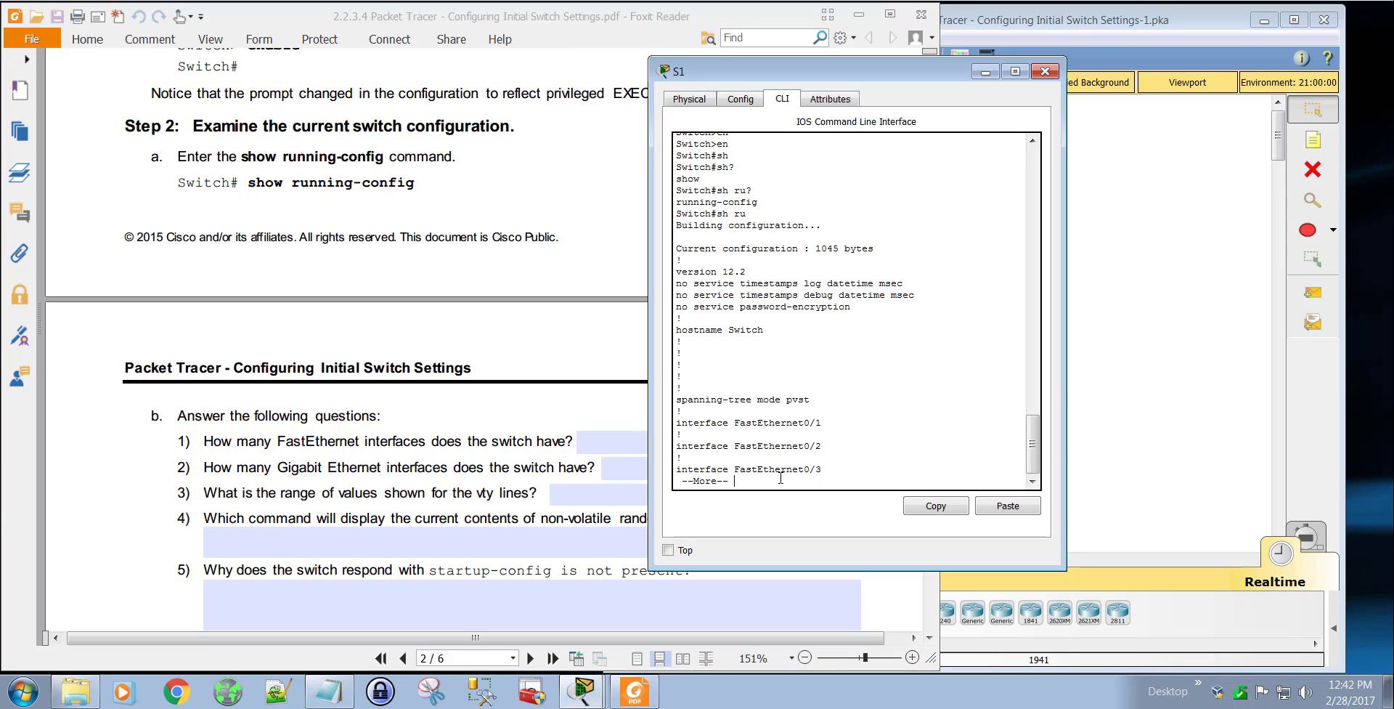
key(Return)
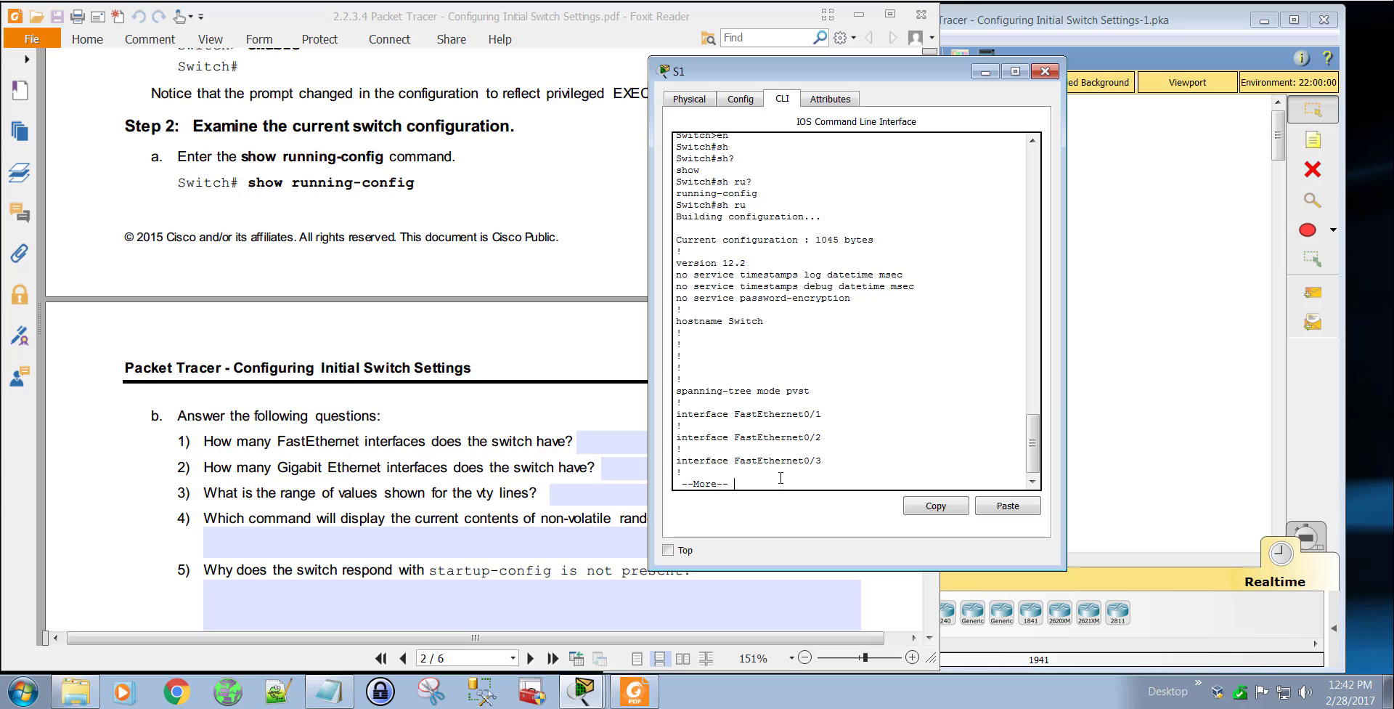
key(Return)
key(Return)
key(Return)
key(Return)
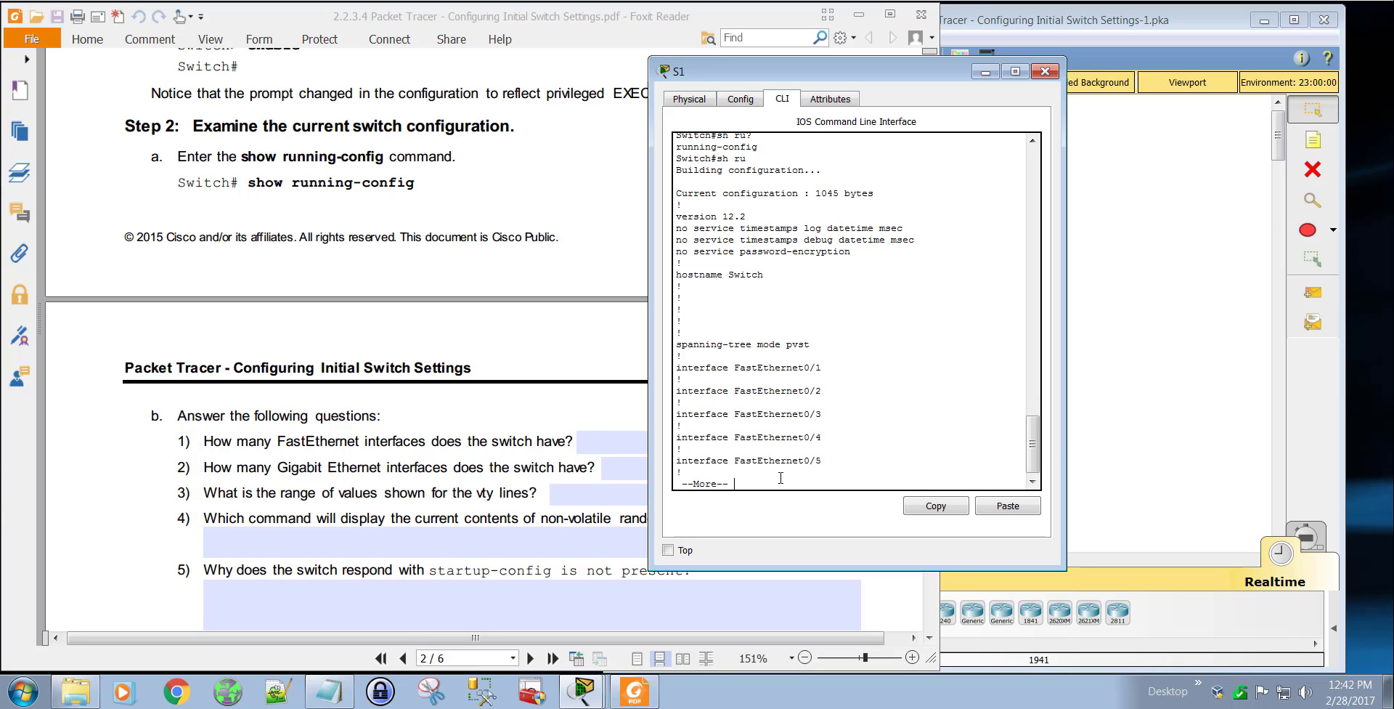
key(space)
key(space)
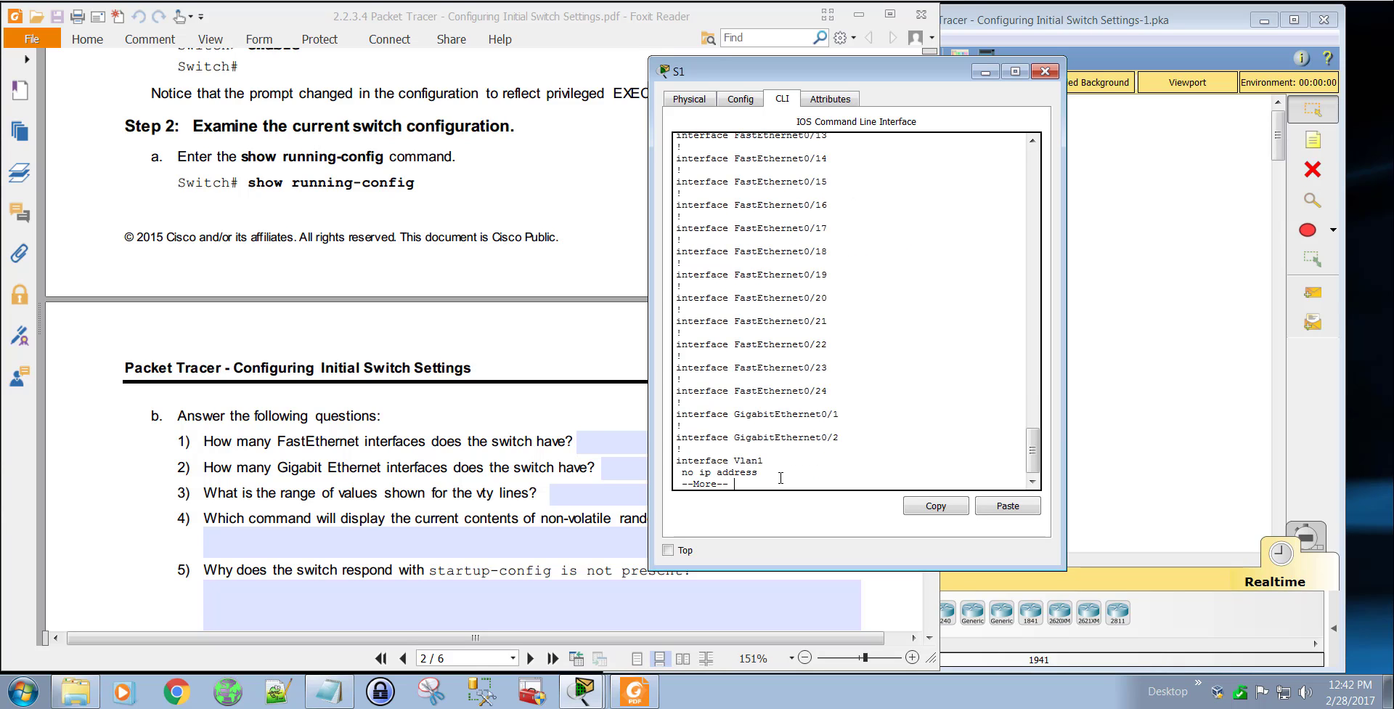
key(space)
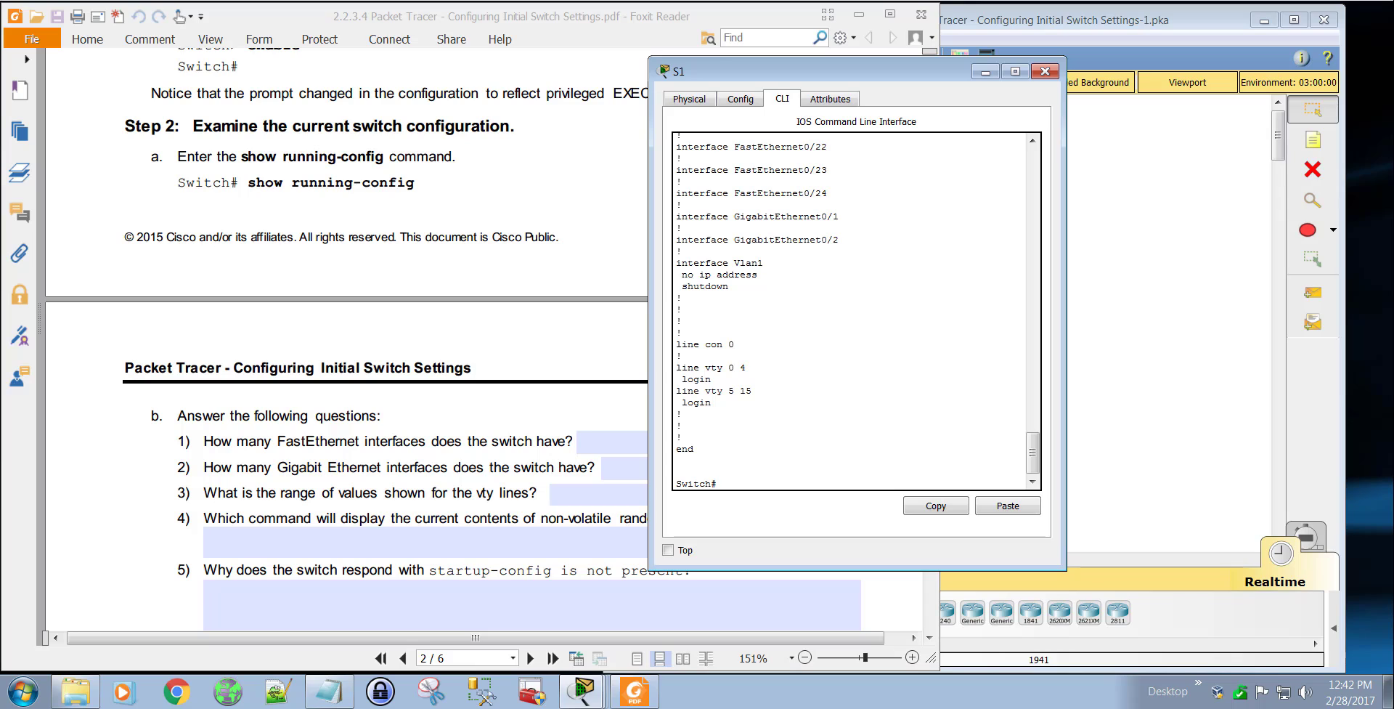
Step: Examine the FastEthernet, GigabitEthernet, Vlan1, console and vty line entries at the end of S1's running configuration
drag(831, 149, 840, 193)
mouse_move(743, 228)
mouse_down()
mouse_move(806, 227)
mouse_move(757, 249)
mouse_move(798, 249)
mouse_move(859, 215)
mouse_move(860, 237)
mouse_move(872, 220)
mouse_move(881, 241)
mouse_up()
drag(773, 263, 783, 275)
drag(707, 296, 737, 294)
mouse_move(708, 350)
mouse_down()
mouse_move(738, 348)
mouse_move(746, 376)
mouse_move(727, 401)
mouse_up()
drag(703, 447, 713, 448)
key(Escape)
Step: Move the S1 window clear of the lab PDF and review its Step 2b questions on interfaces, vty lines and NVRAM
drag(836, 72, 1028, 74)
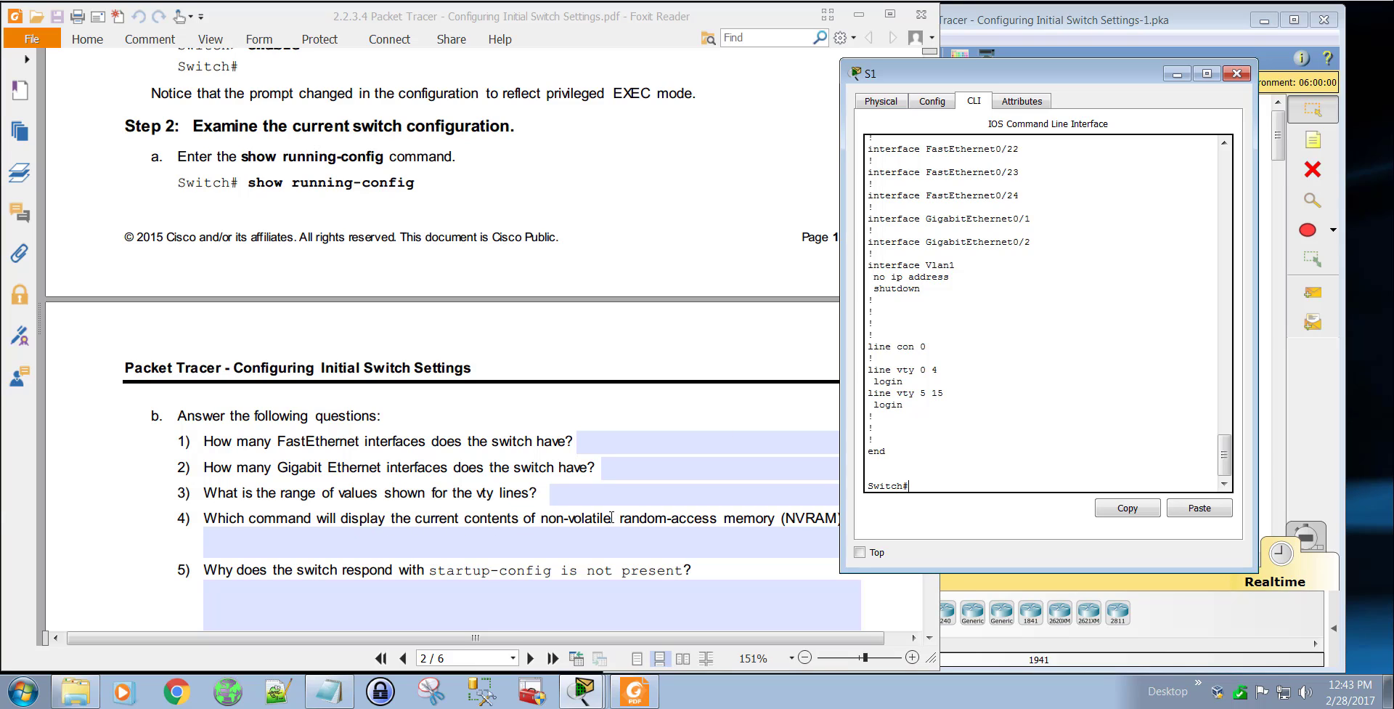
click(779, 537)
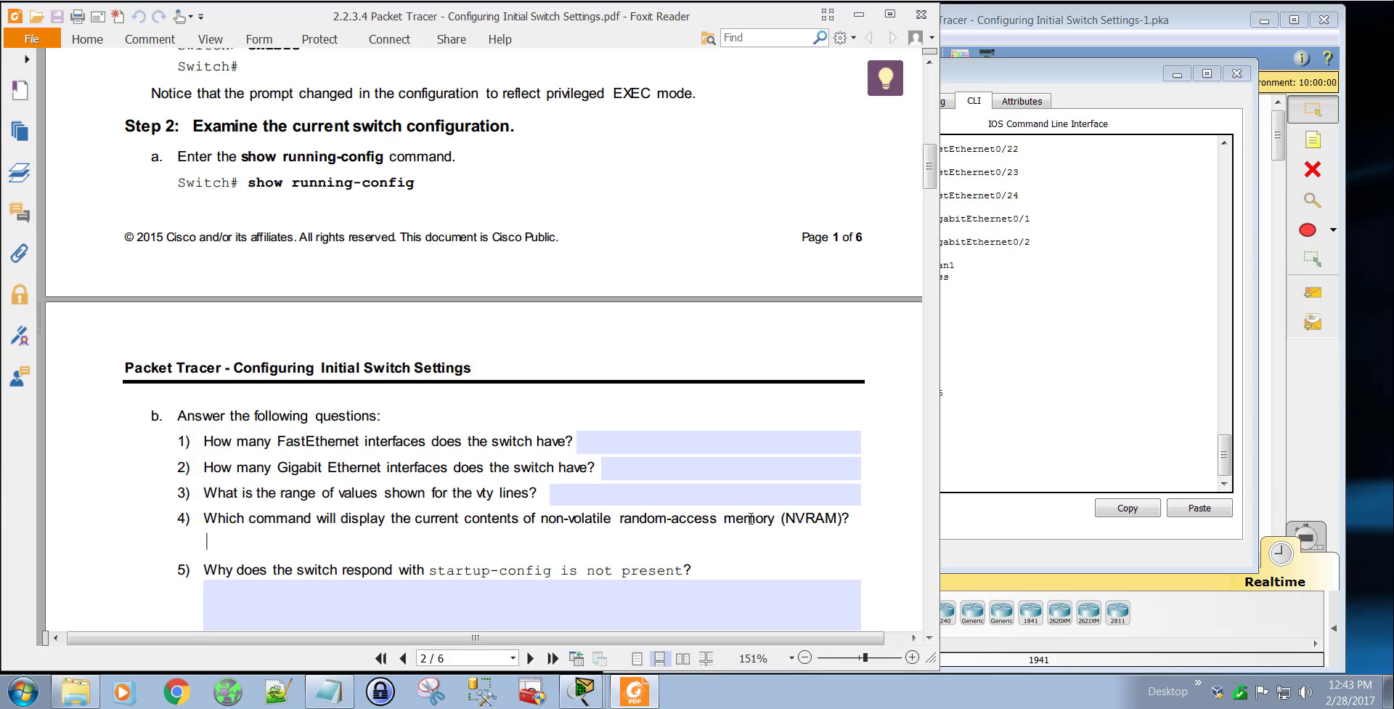
click(1027, 422)
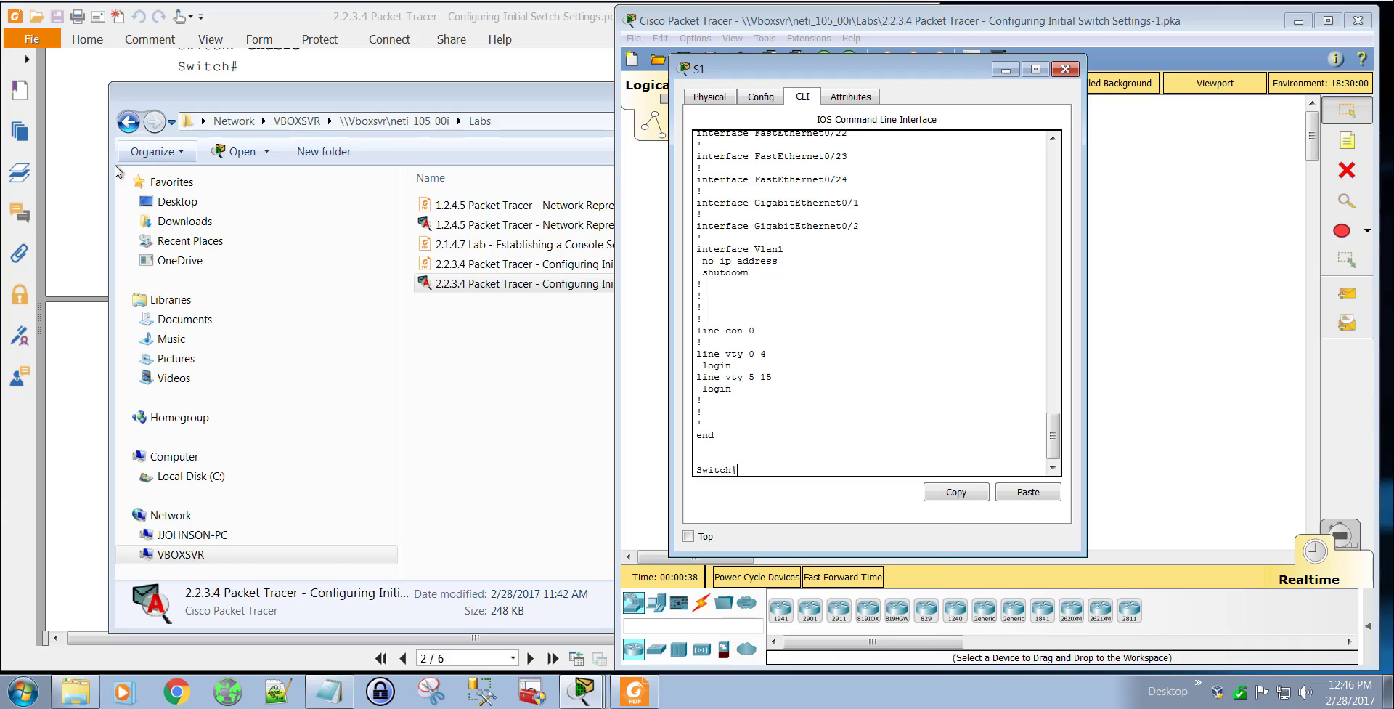
click(81, 153)
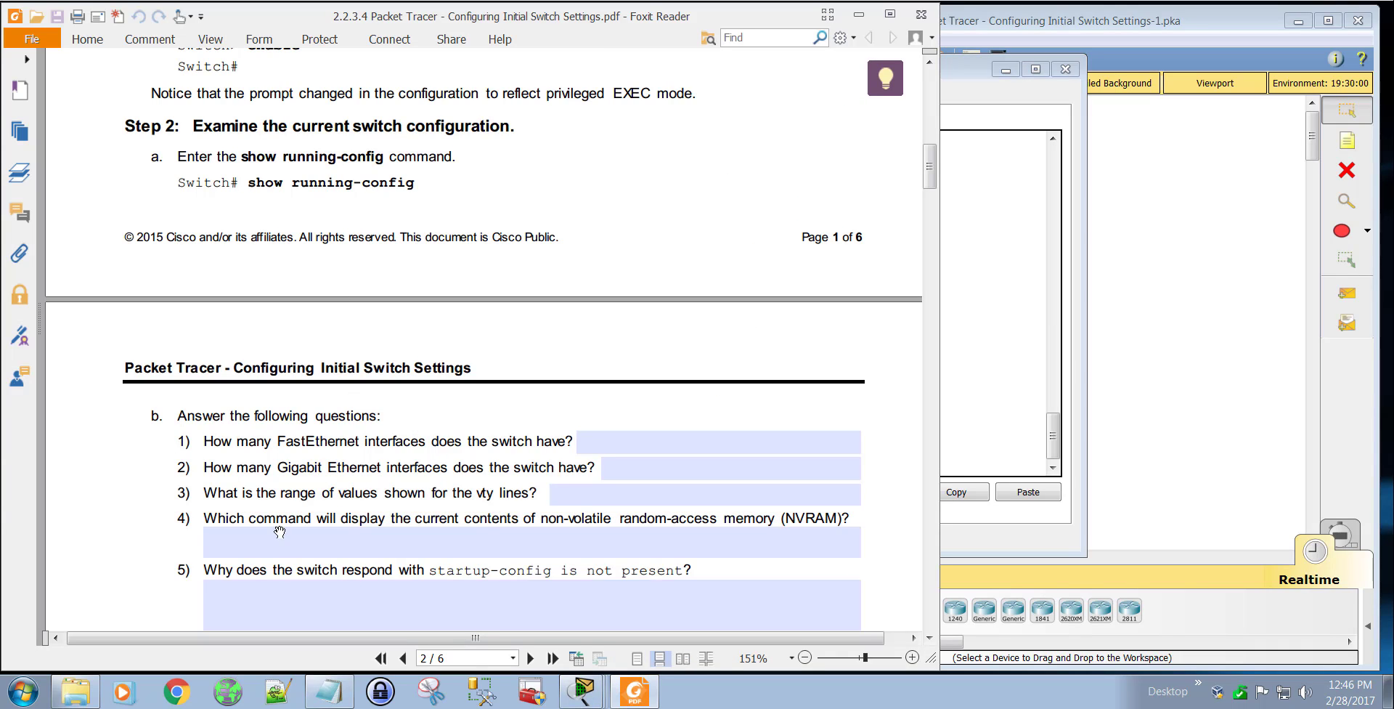
scroll(414, 508, down, 3)
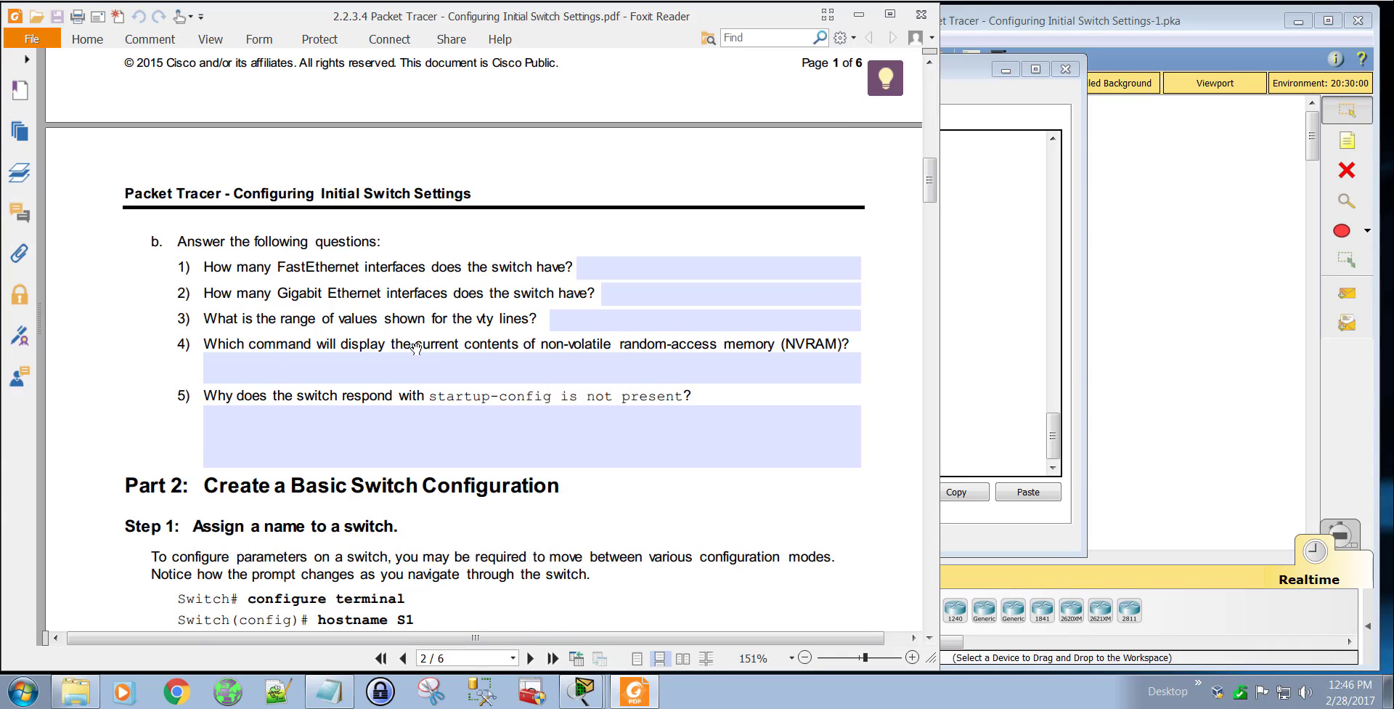
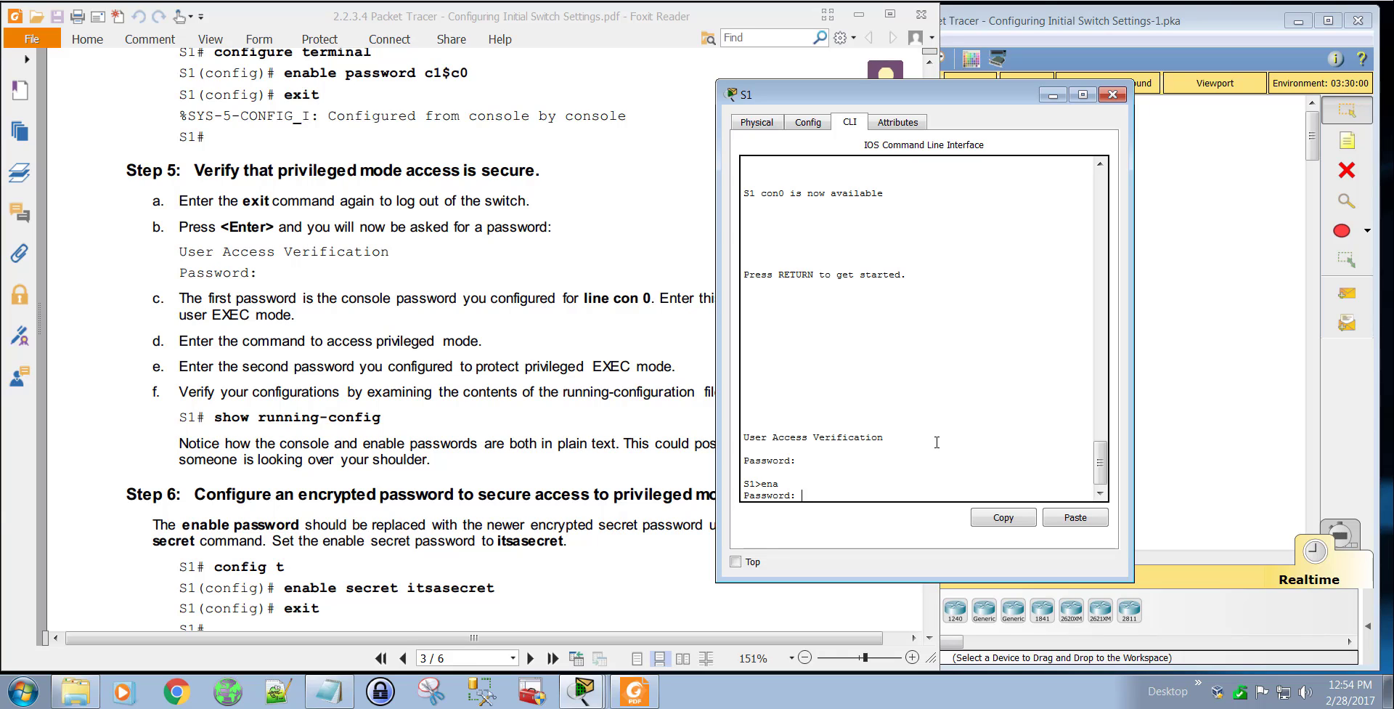
Step: Submit the enable password to enter privileged EXEC mode on S1 and page through the running configuration with sho runn
key(Return)
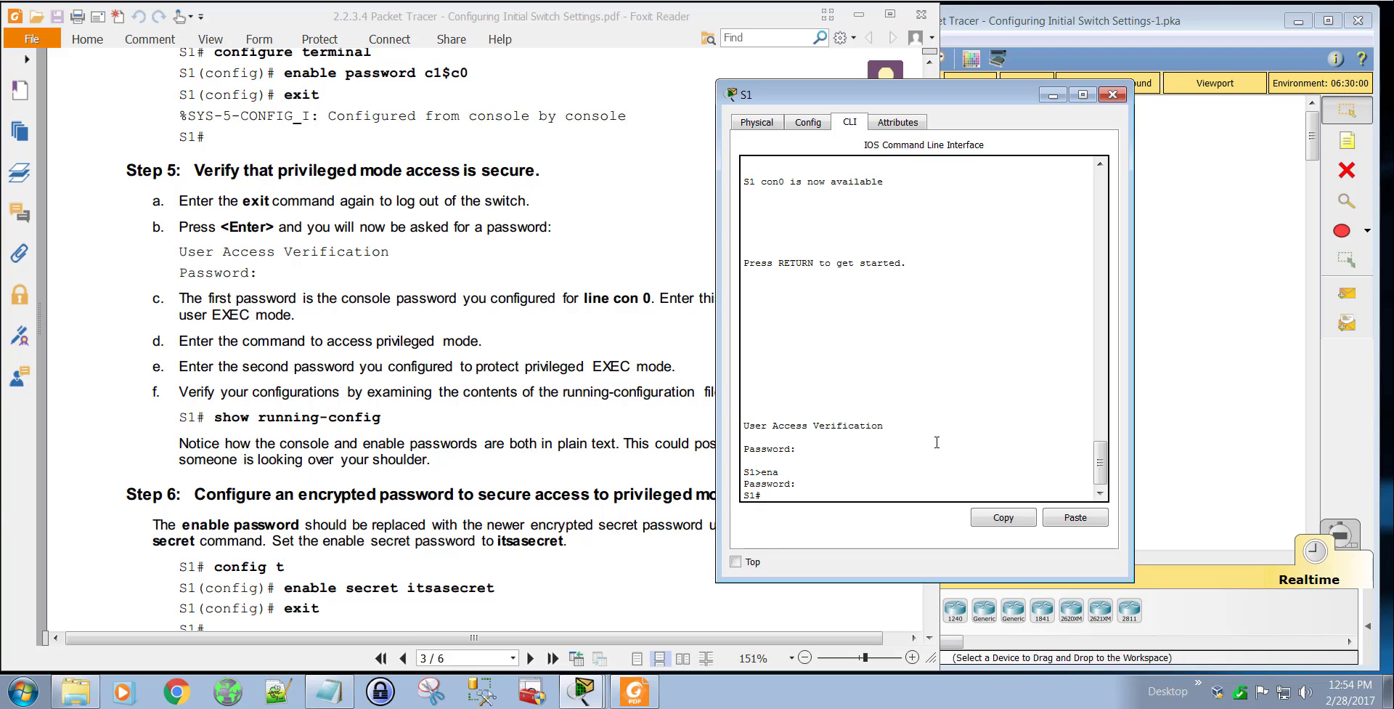
text(sho runn)
key(Return)
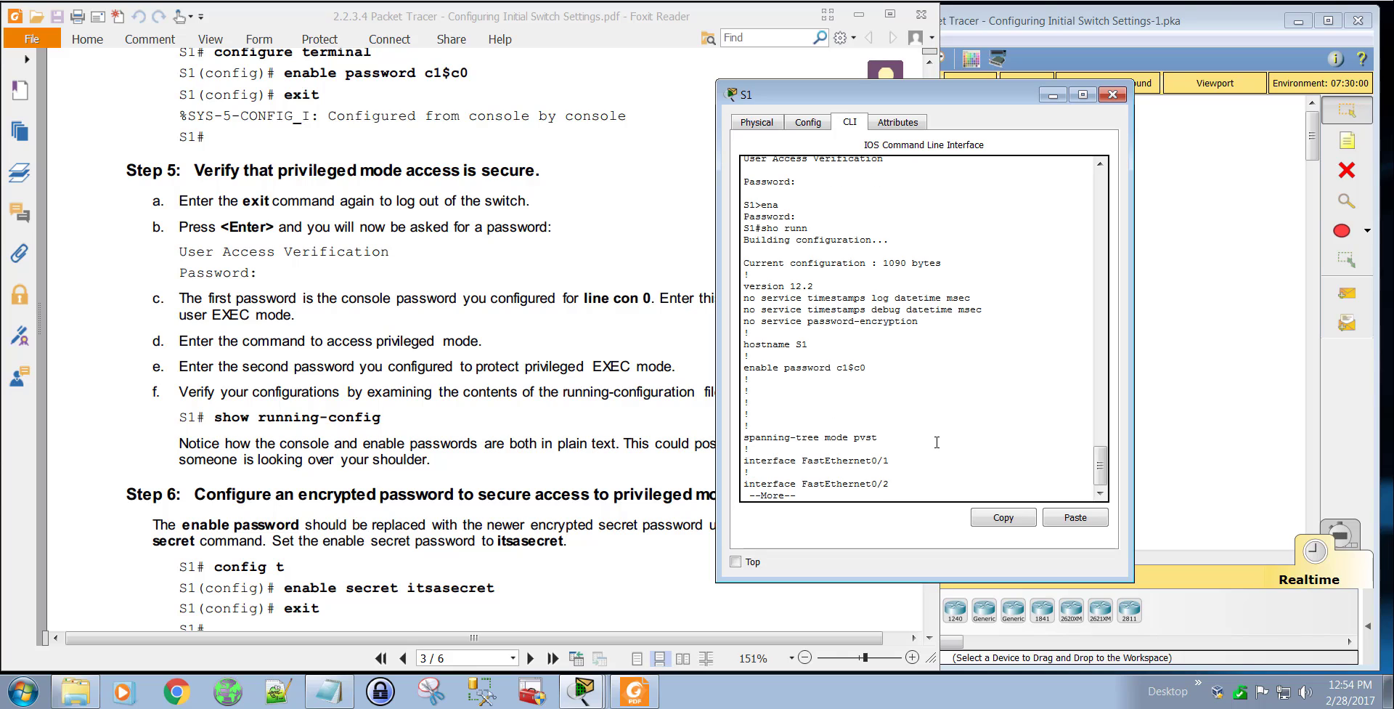
key(space)
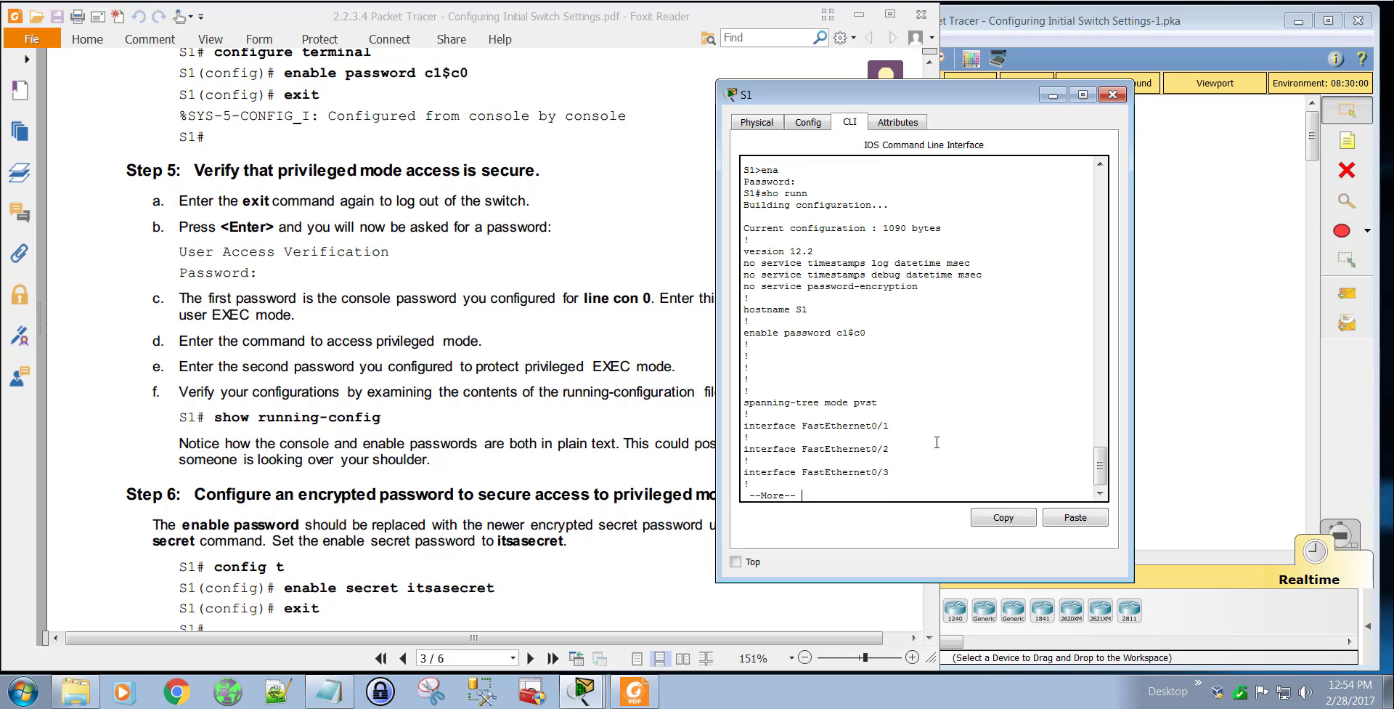
key(space)
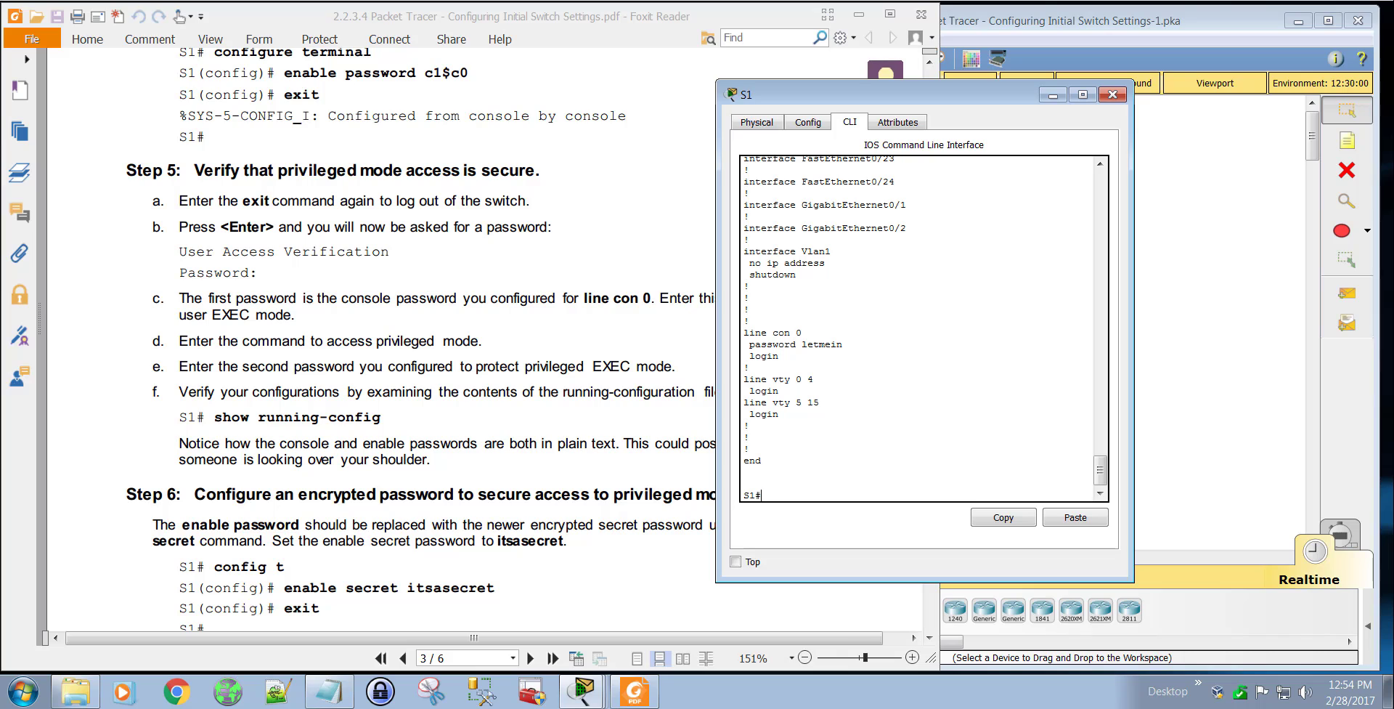
Step: Examine the plain-text console password under line con 0 and the enable password entry in S1's running configuration
mouse_move(856, 337)
mouse_down()
mouse_move(770, 325)
mouse_move(737, 357)
mouse_move(863, 342)
mouse_up()
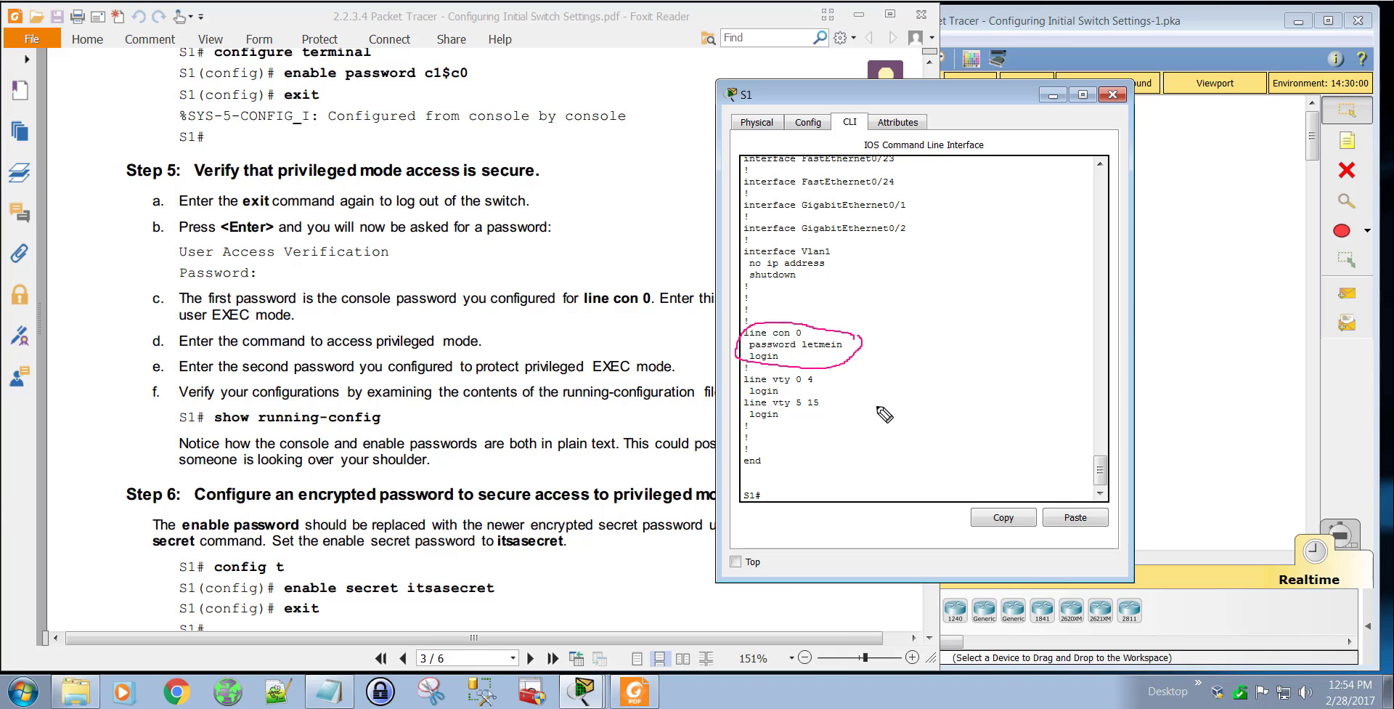
drag(835, 356, 814, 355)
key(Escape)
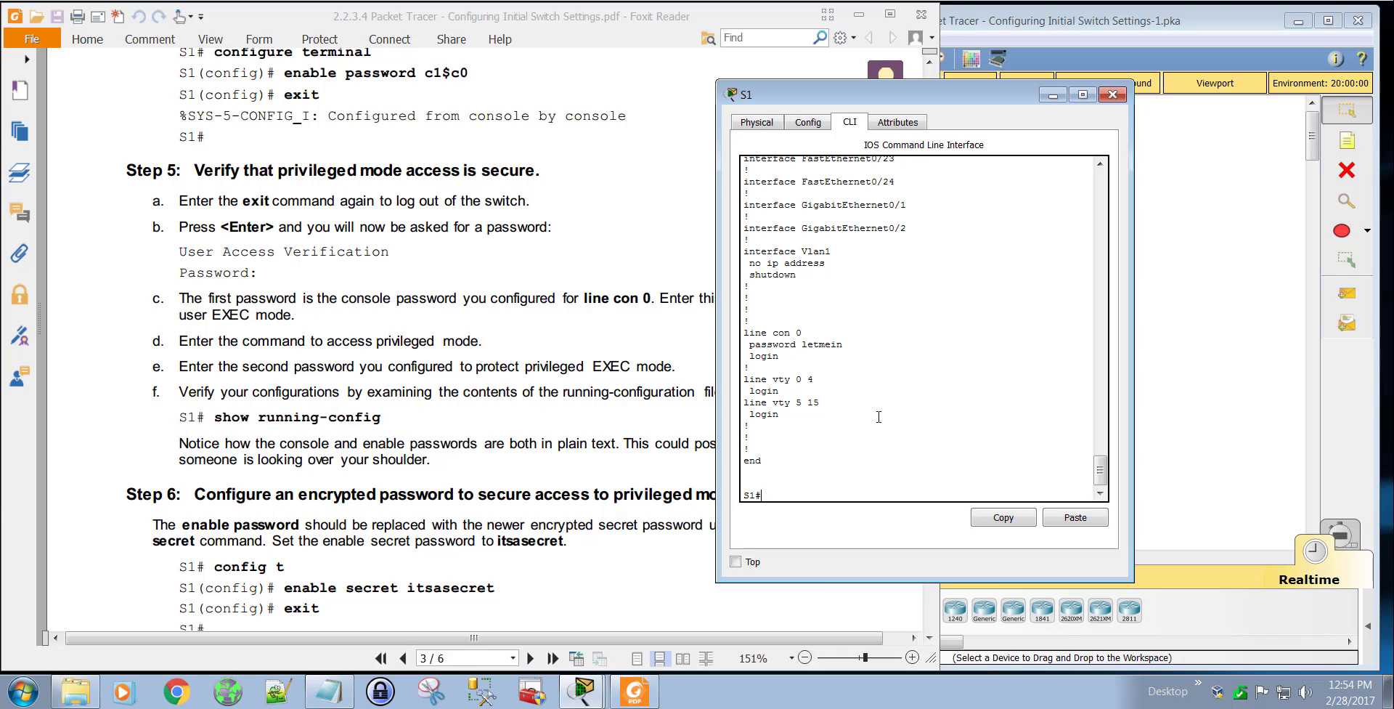
scroll(889, 415, up, 20)
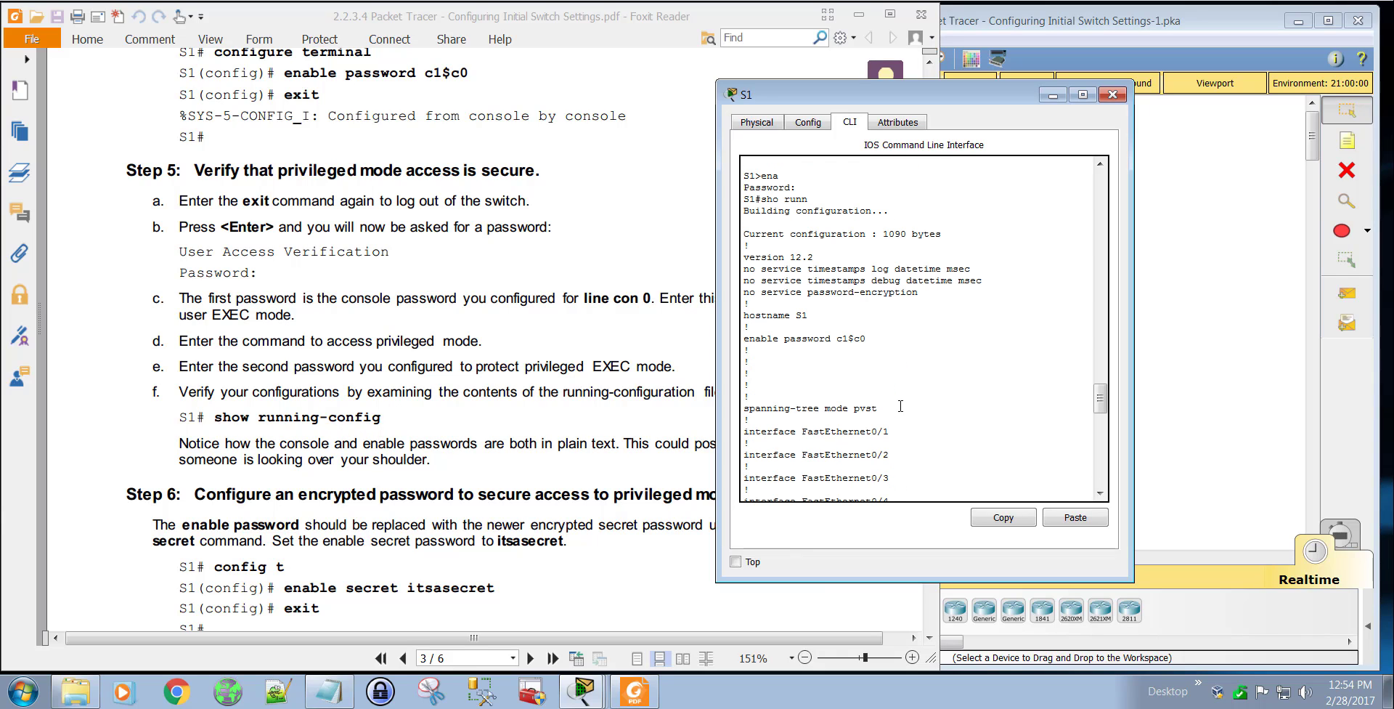
drag(865, 339, 743, 338)
scroll(872, 355, down, 20)
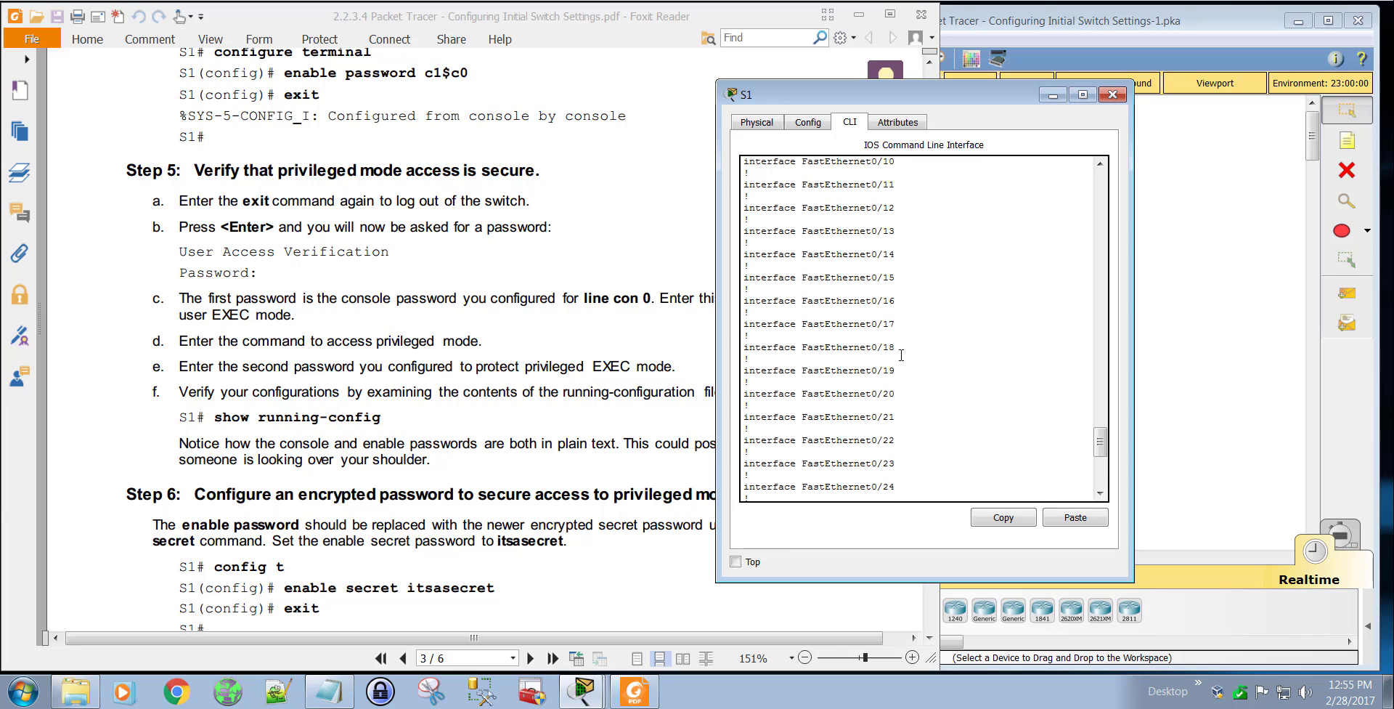
drag(862, 347, 753, 345)
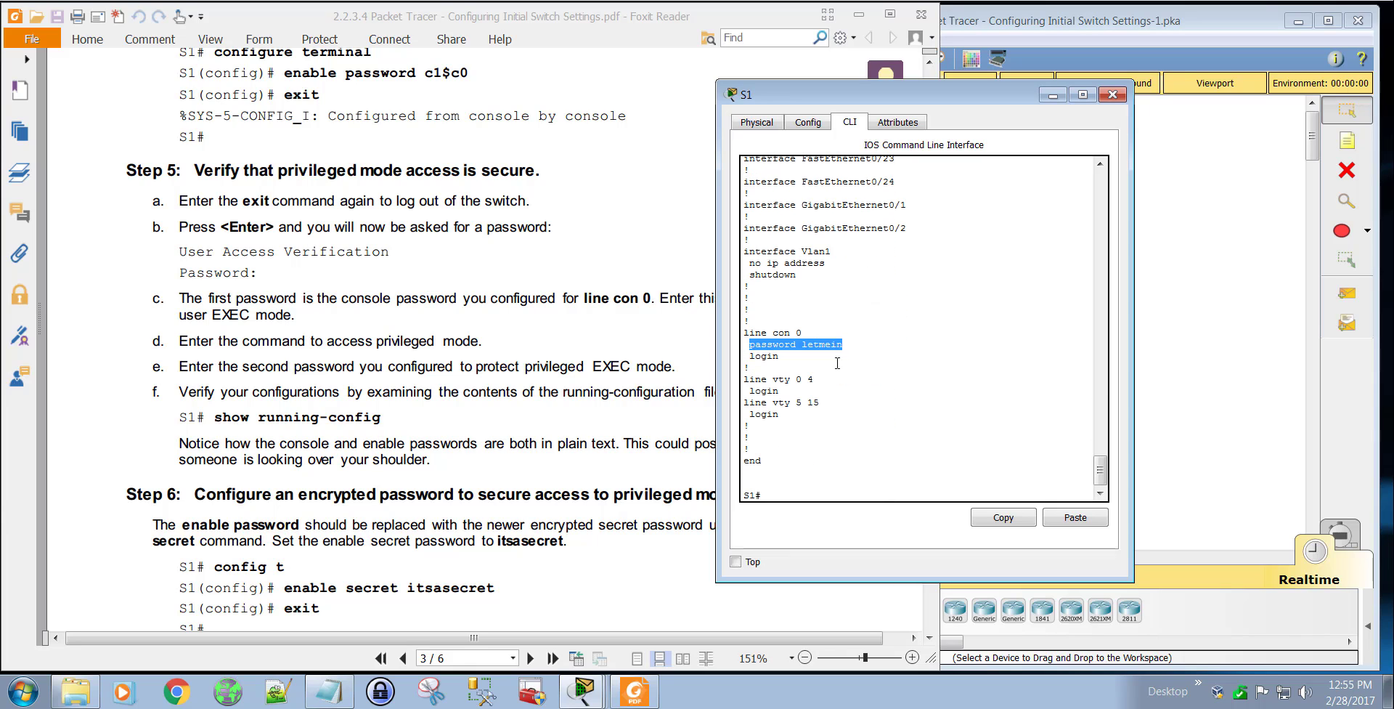
click(886, 371)
Step: Move the S1 window clear of the lab PDF and review the Step 6 instructions for the encrypted privileged mode password
drag(937, 94, 1043, 99)
click(475, 432)
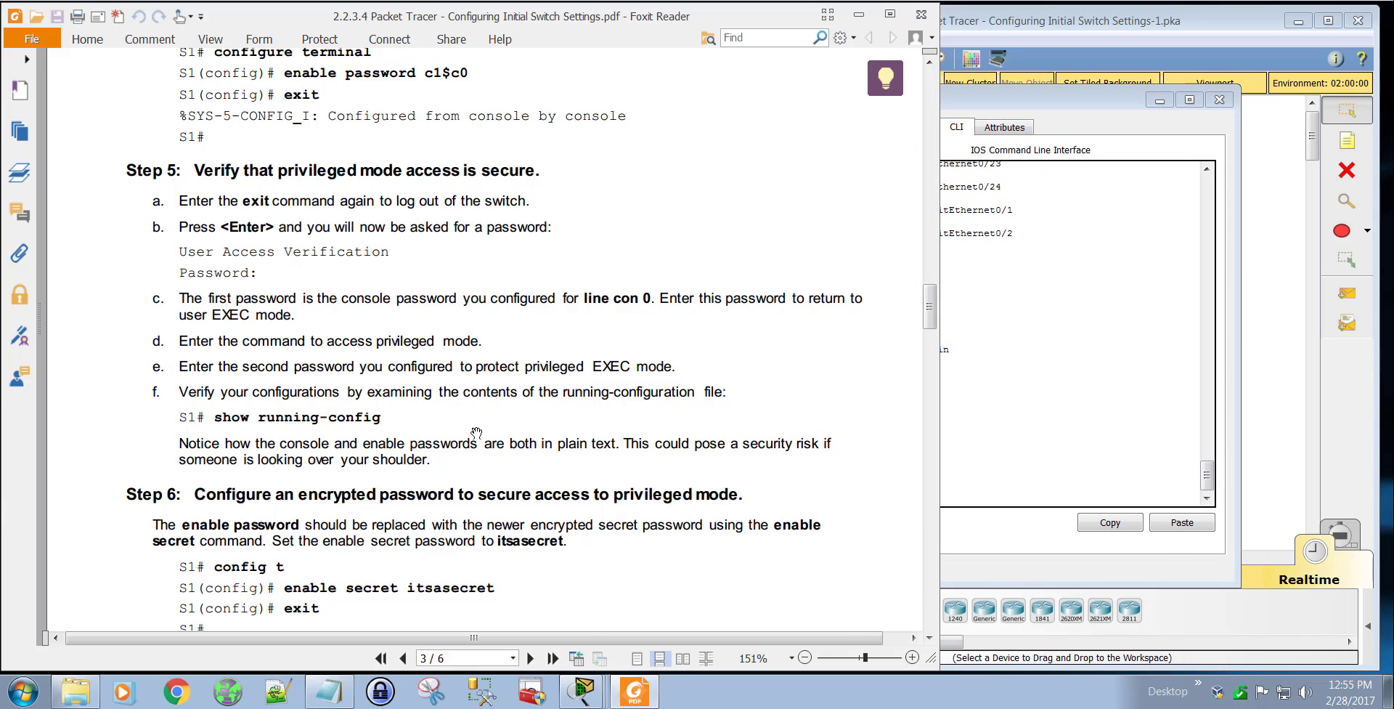
scroll(514, 411, down, 3)
scroll(514, 411, down, 5)
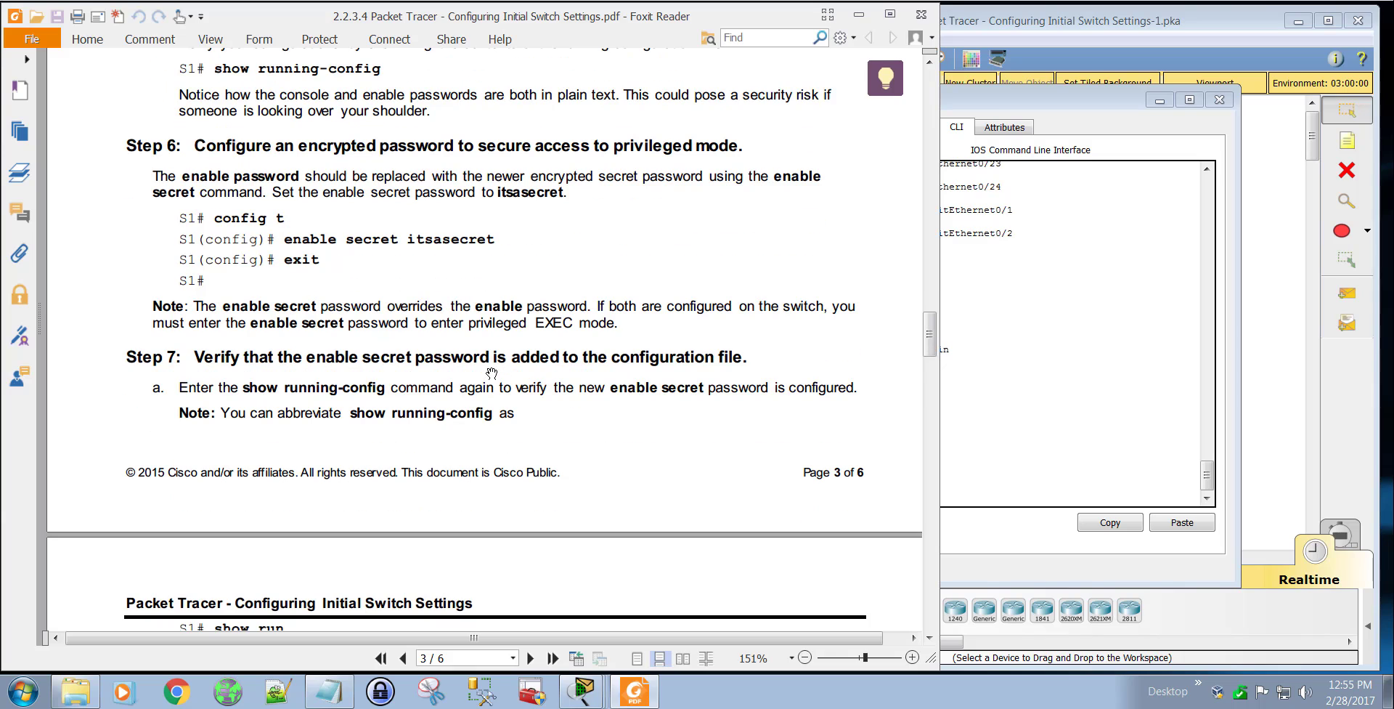
Step: Enter global configuration mode on S1 with conf t
click(1087, 401)
click(922, 482)
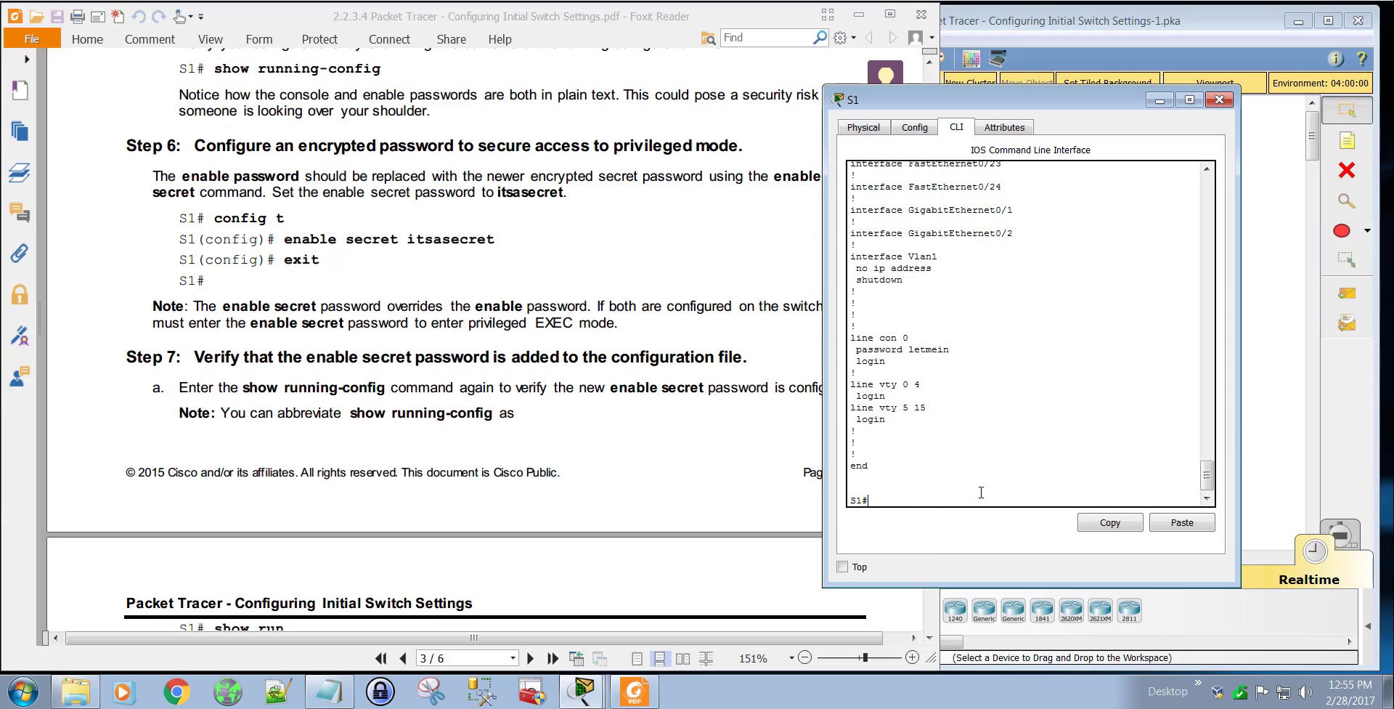
text(con t)
key(Return)
text(conf)
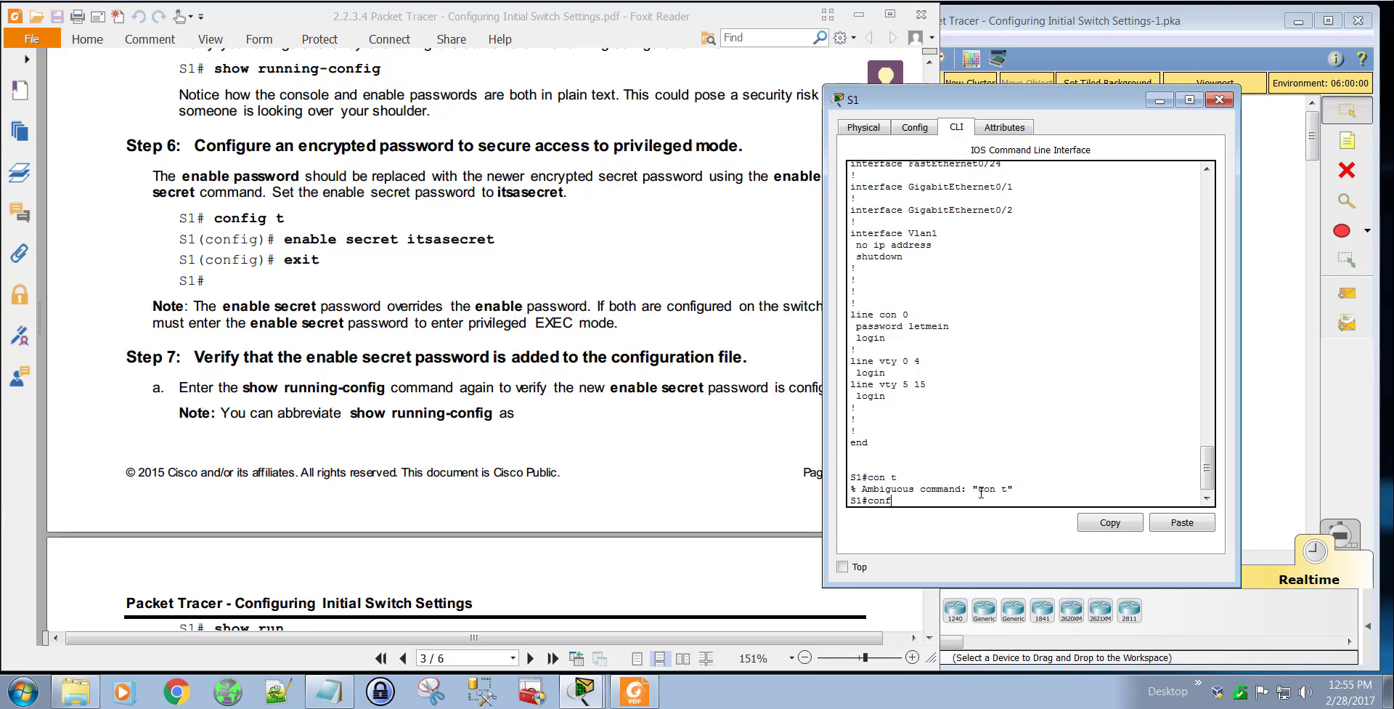
text( t)
key(Return)
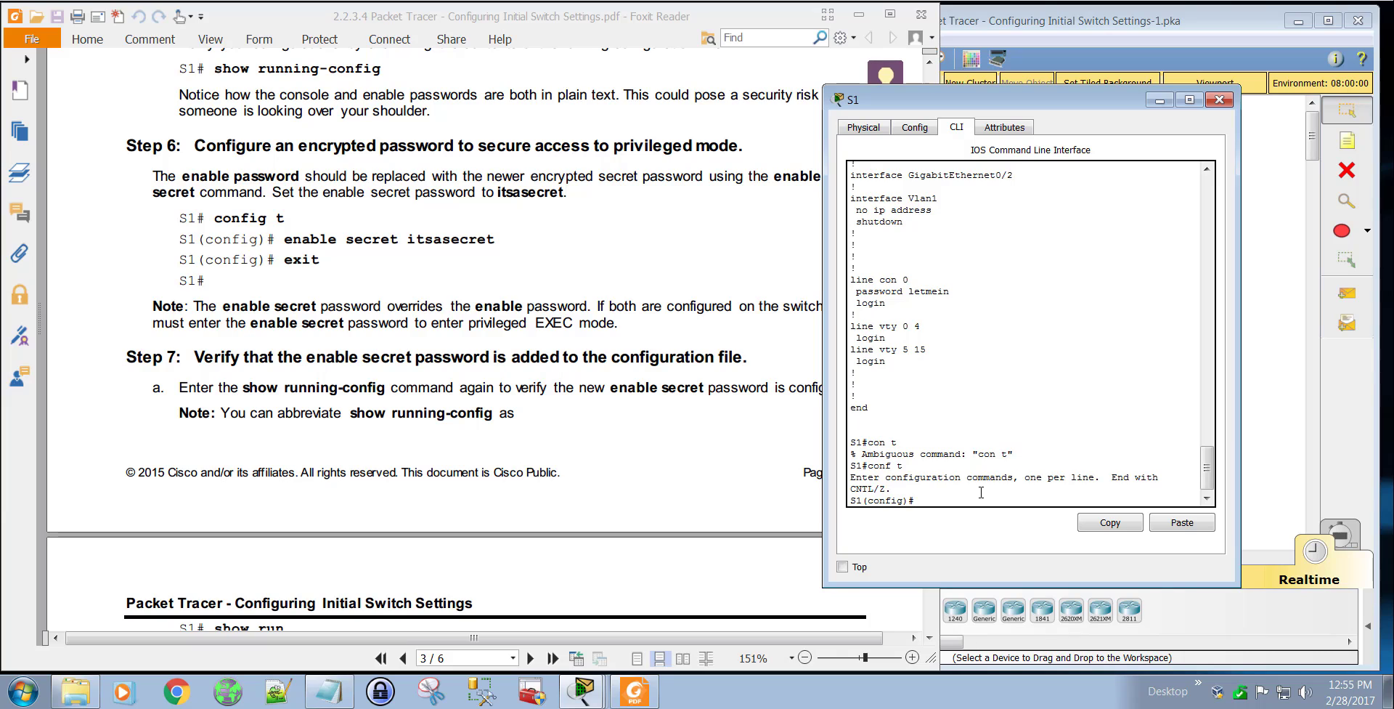
Step: Set the enable secret password on S1 with the ena sec command and exit global configuration mode
text(ena sec itsasecret)
key(Return)
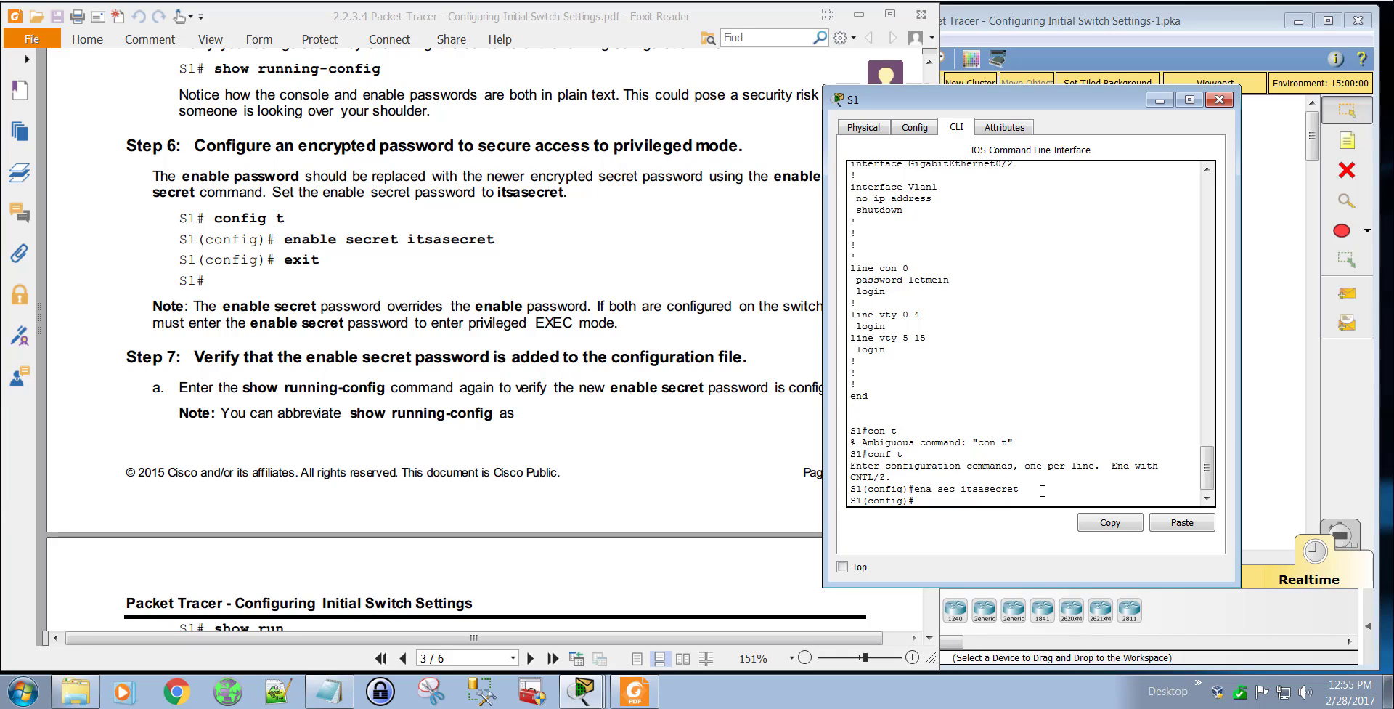
text(exit)
key(Return)
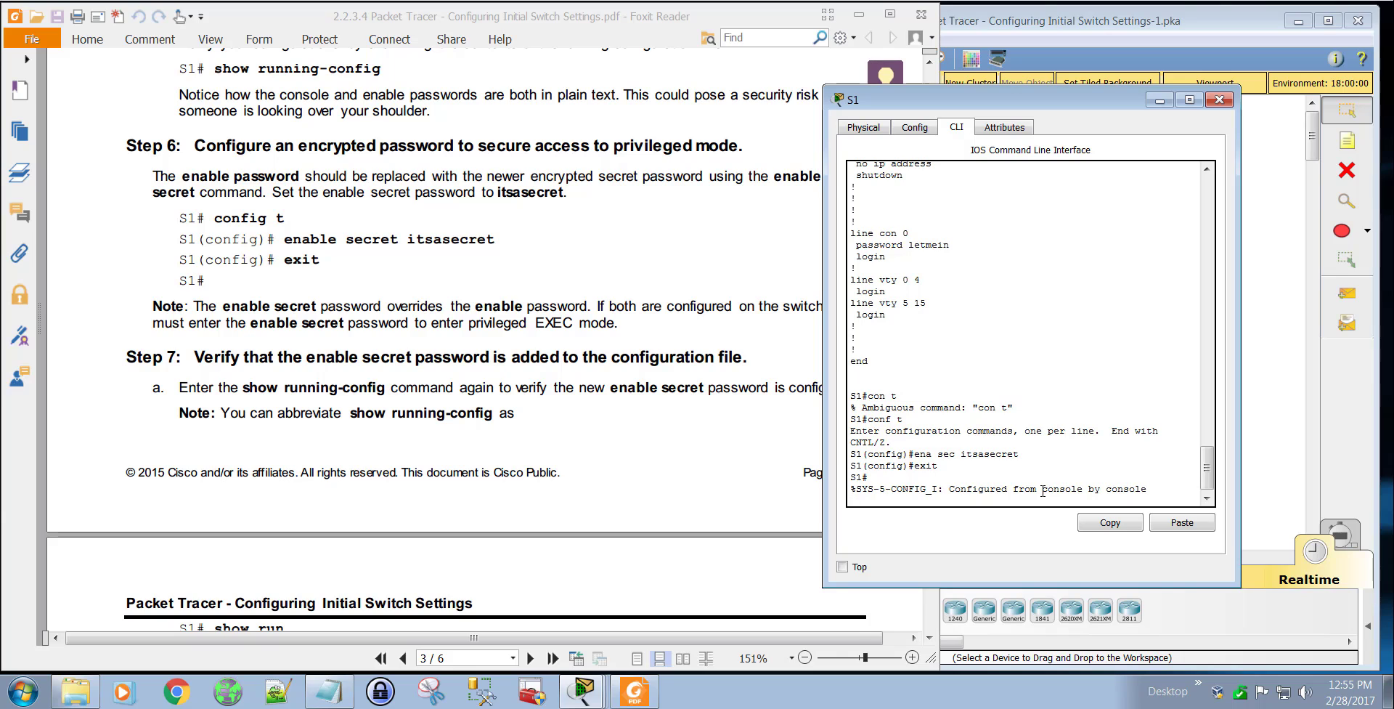
Step: Review the lab PDF's note on the enable secret password and the Step 7 verification instructions
click(733, 274)
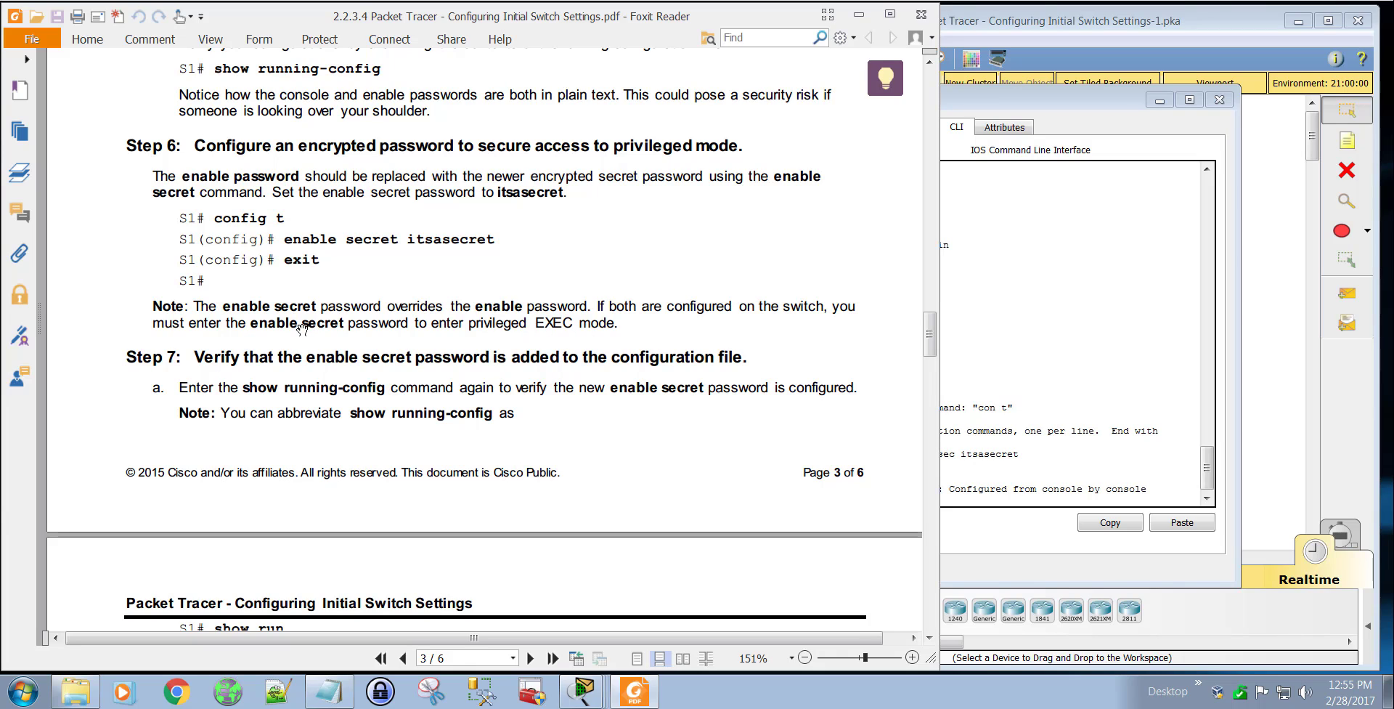
click(1025, 483)
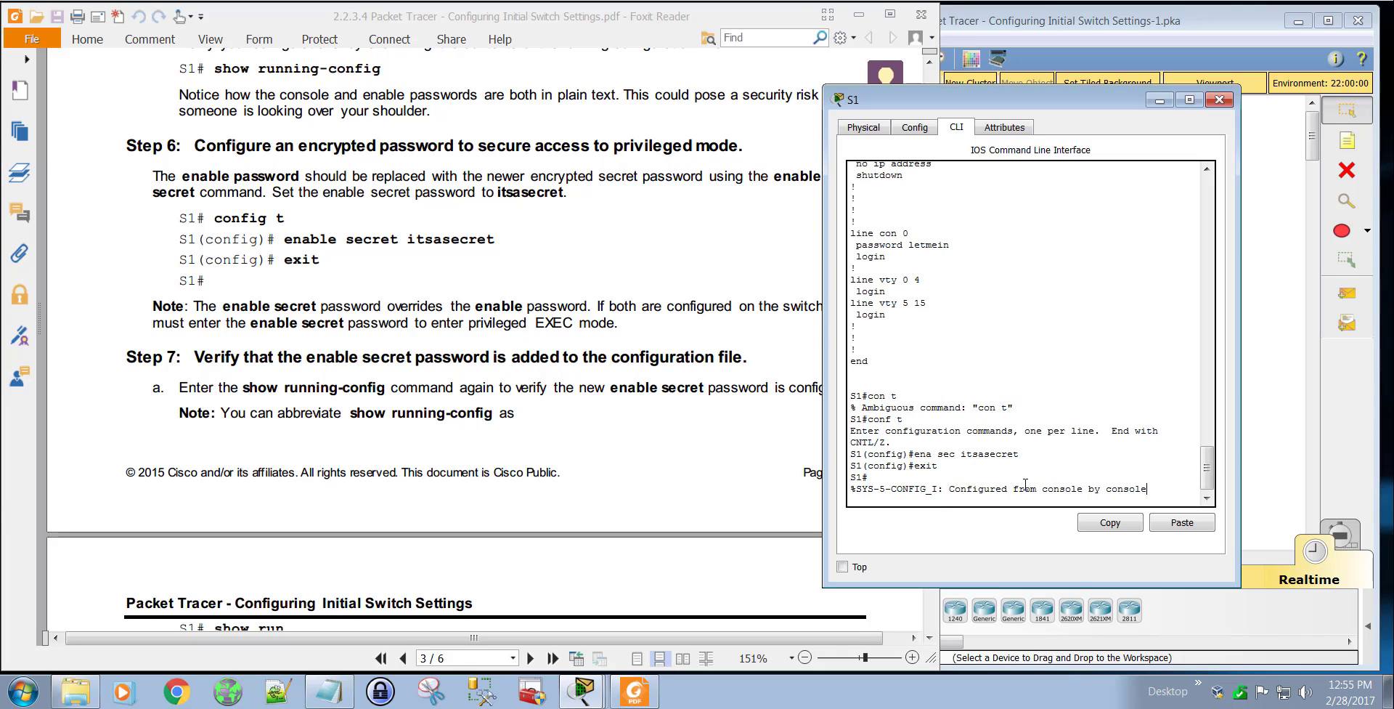
click(538, 397)
scroll(538, 397, down, 3)
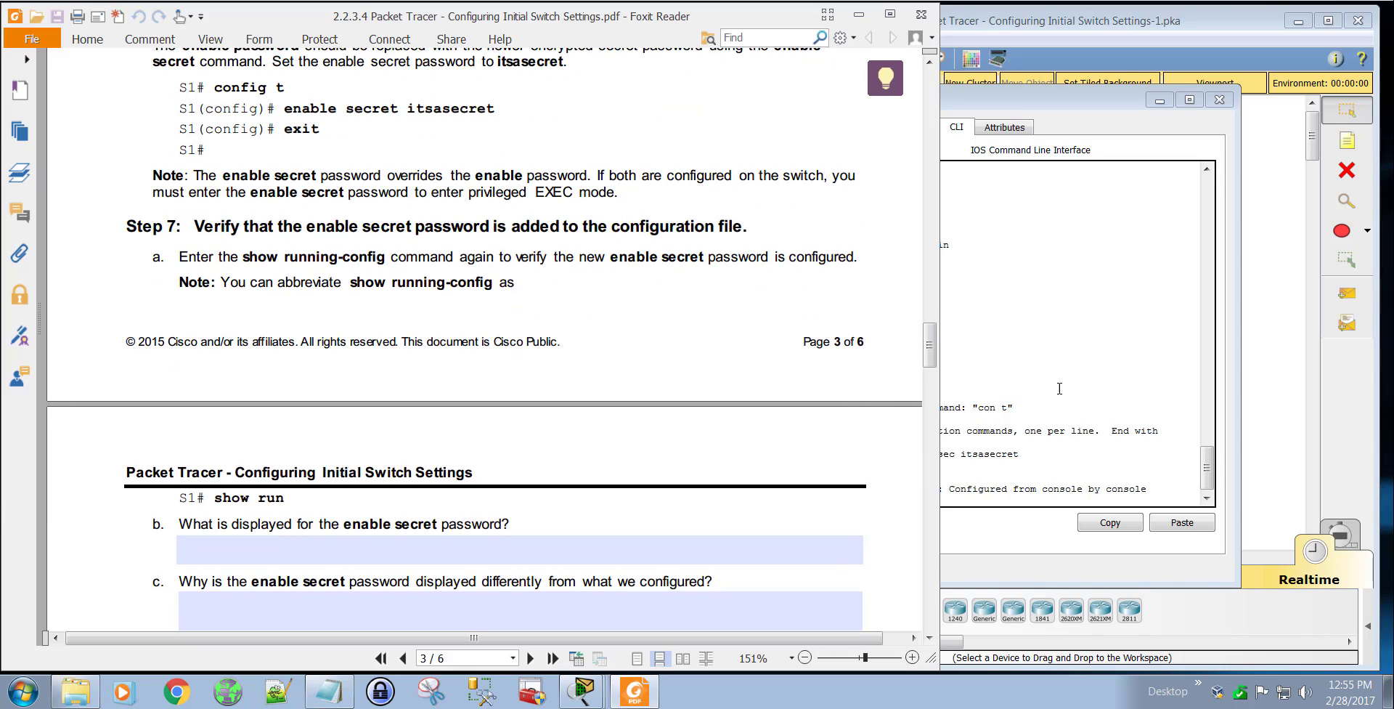
Step: Display S1's running configuration again with sho runn to verify the enable secret password
click(1126, 463)
key(Return)
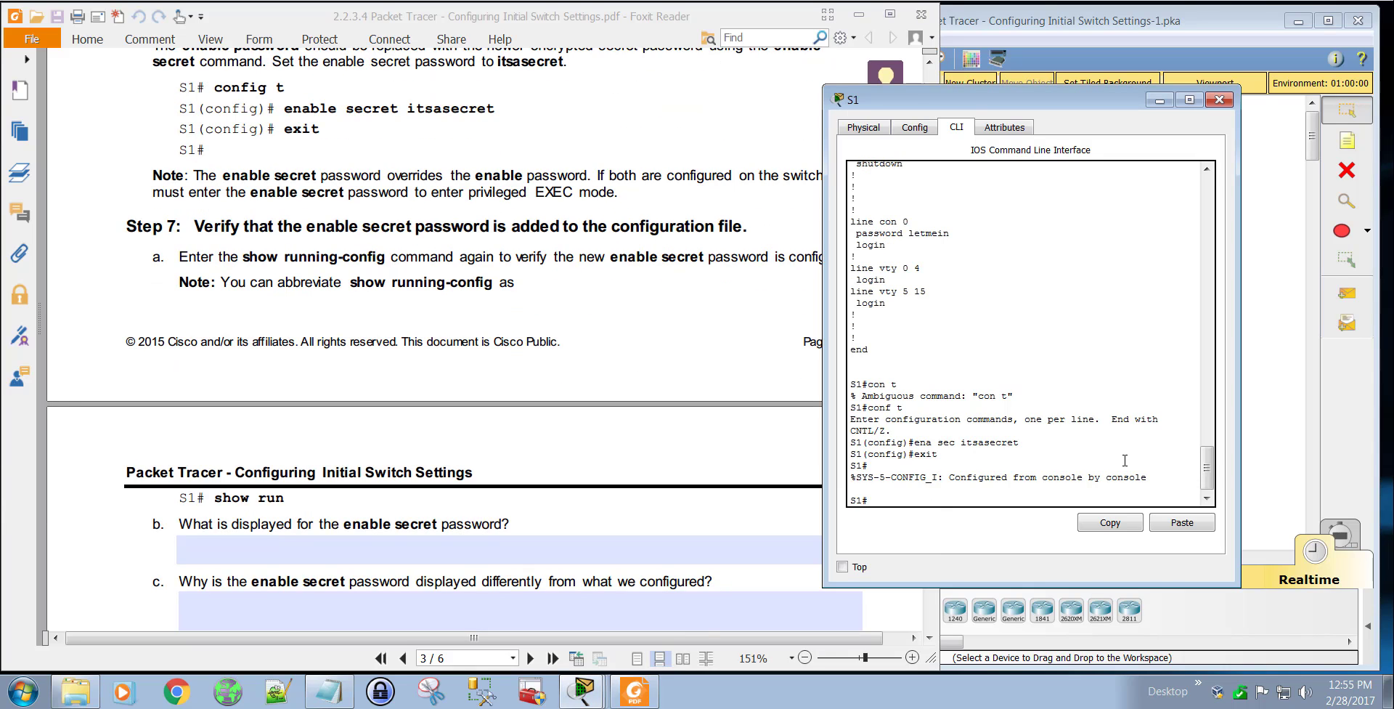
text(sho runn)
key(Return)
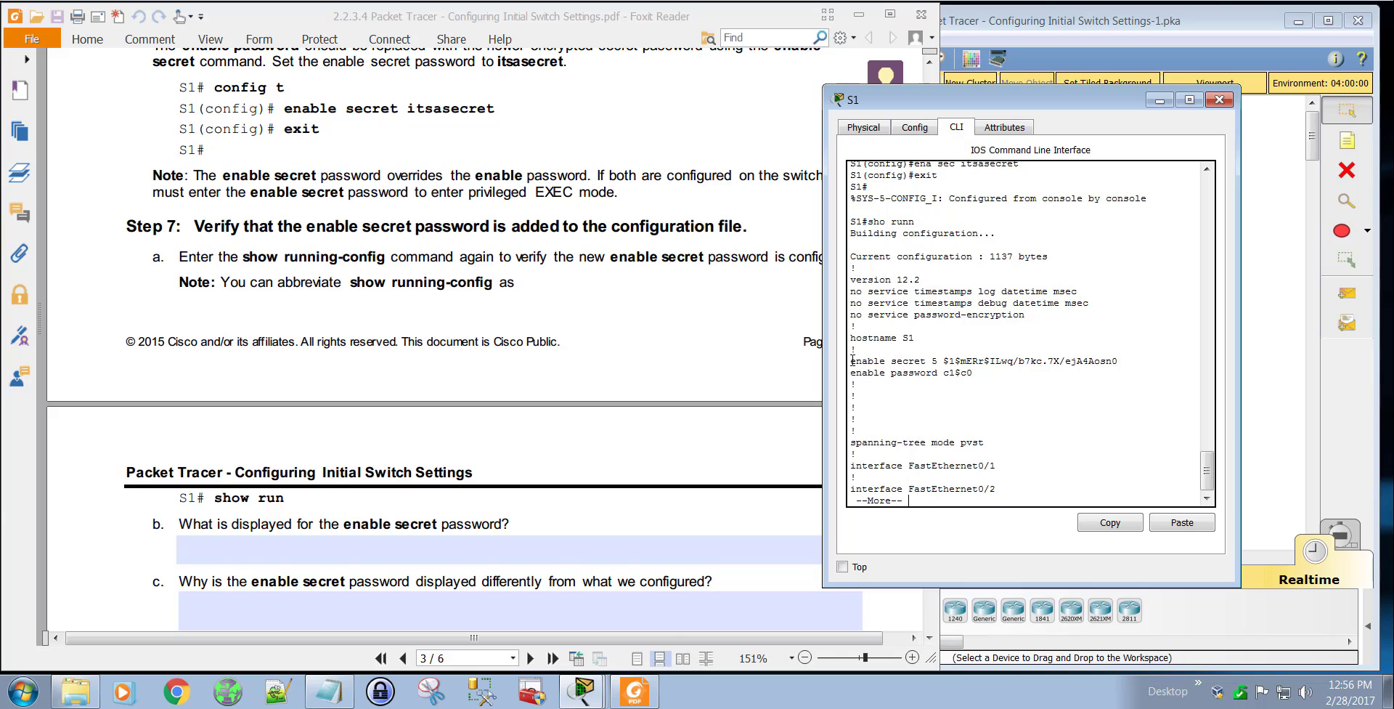
Step: Compare the enable secret entry with the earlier enable password command and previous running configuration in S1's CLI history
drag(852, 360, 1118, 358)
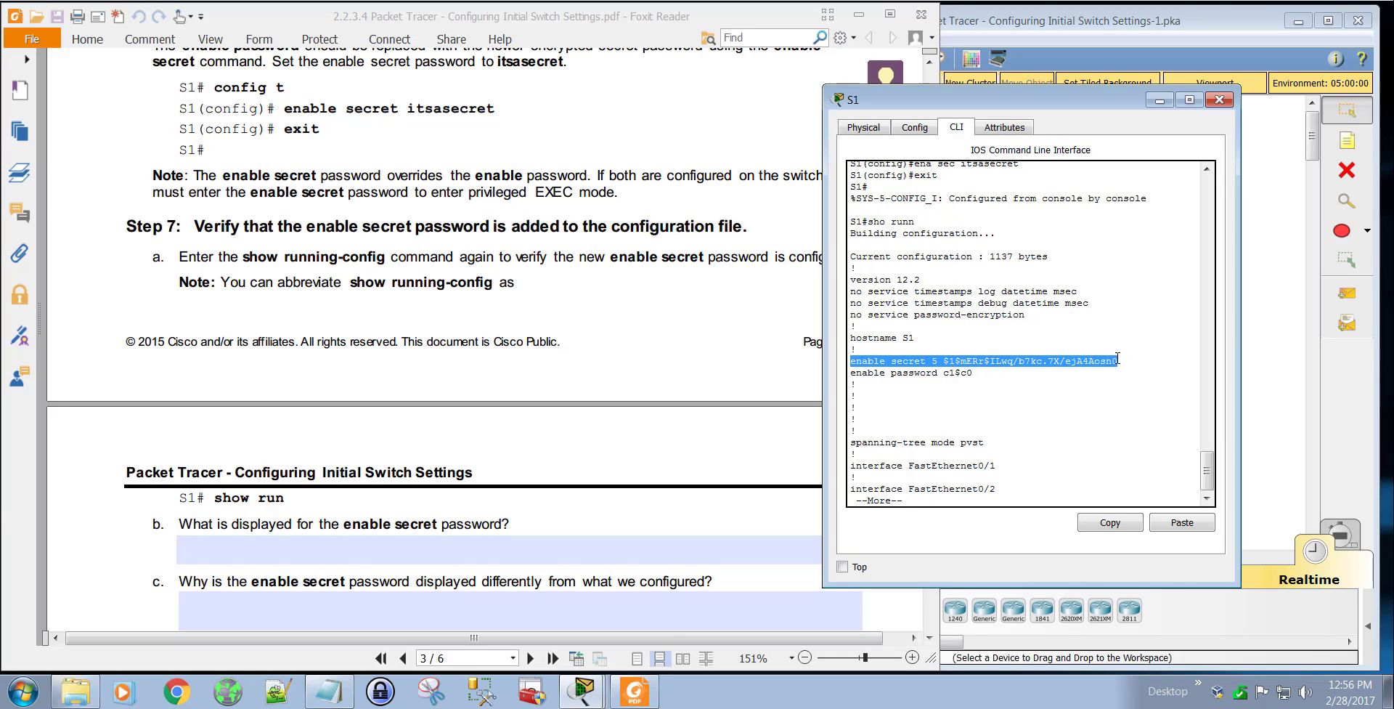
click(942, 375)
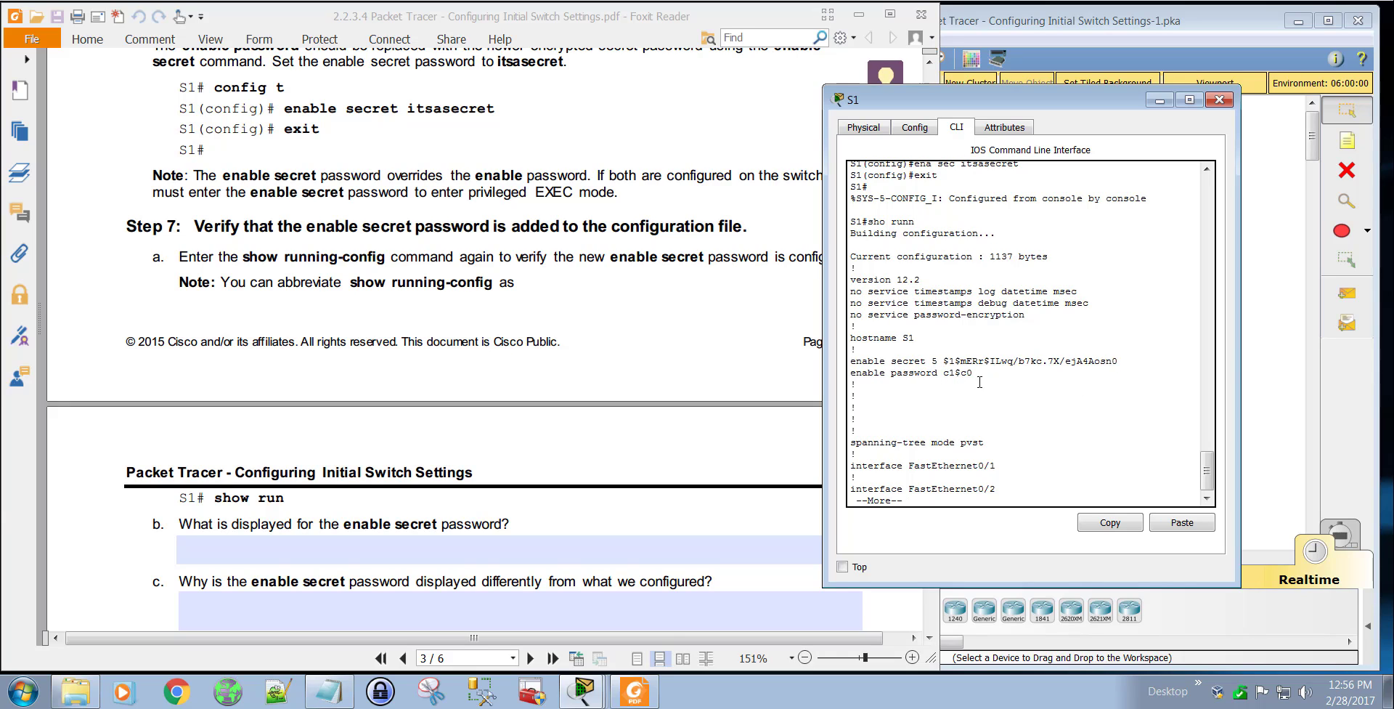
drag(1207, 465, 1218, 253)
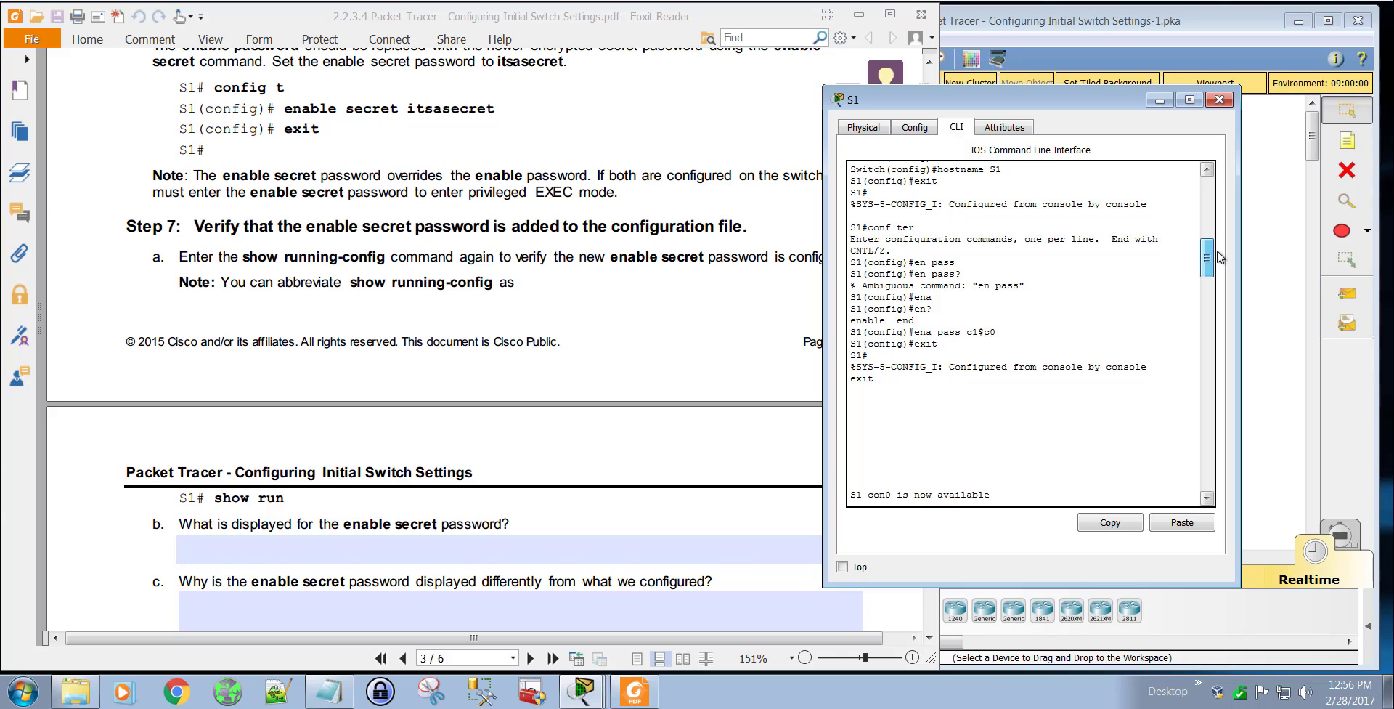
mouse_move(1016, 333)
mouse_down()
mouse_move(842, 335)
mouse_move(996, 335)
mouse_up()
click(999, 335)
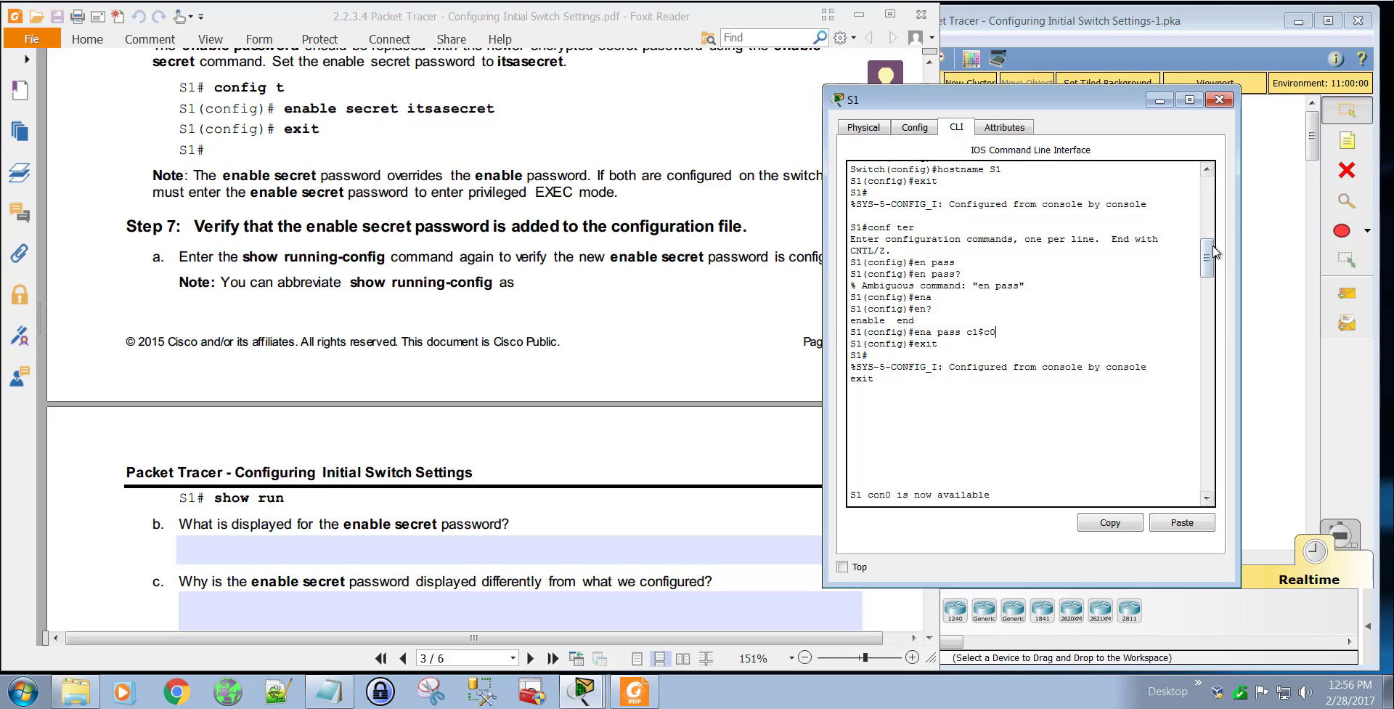
drag(1213, 254, 1207, 318)
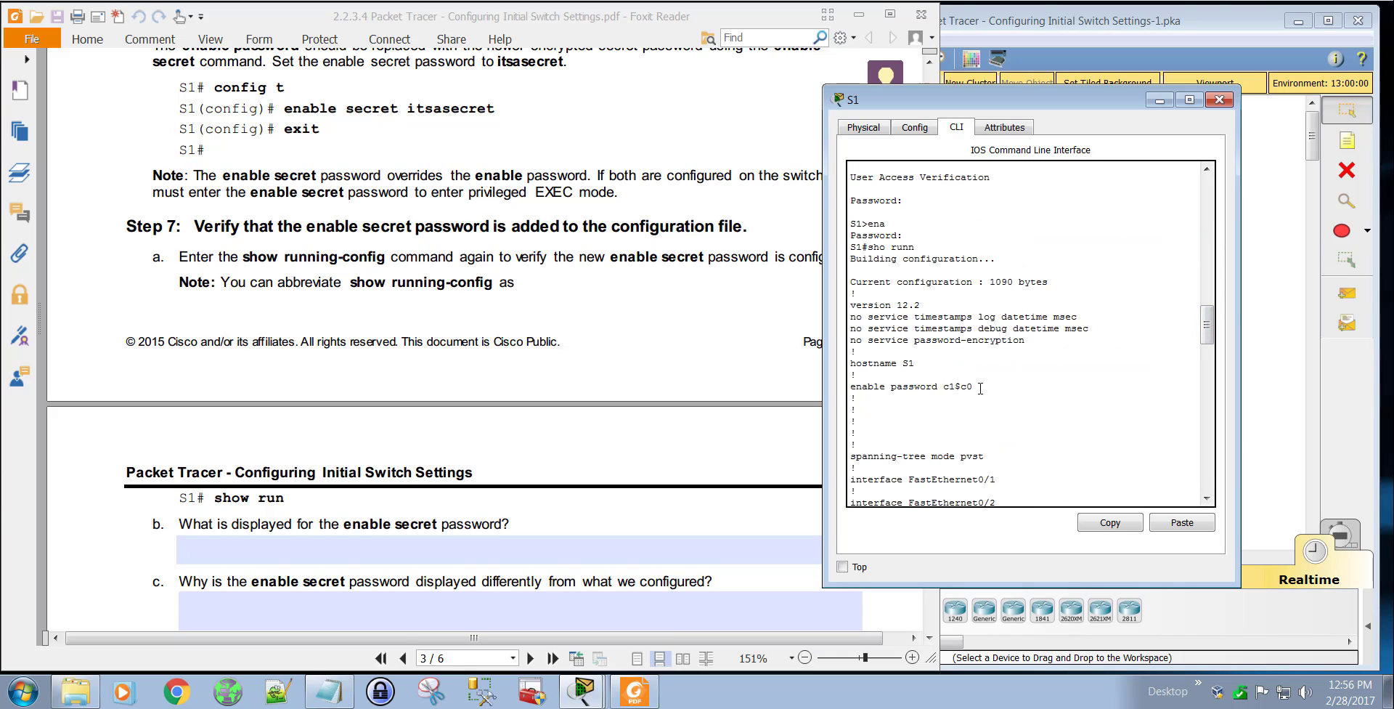
triple_click(904, 388)
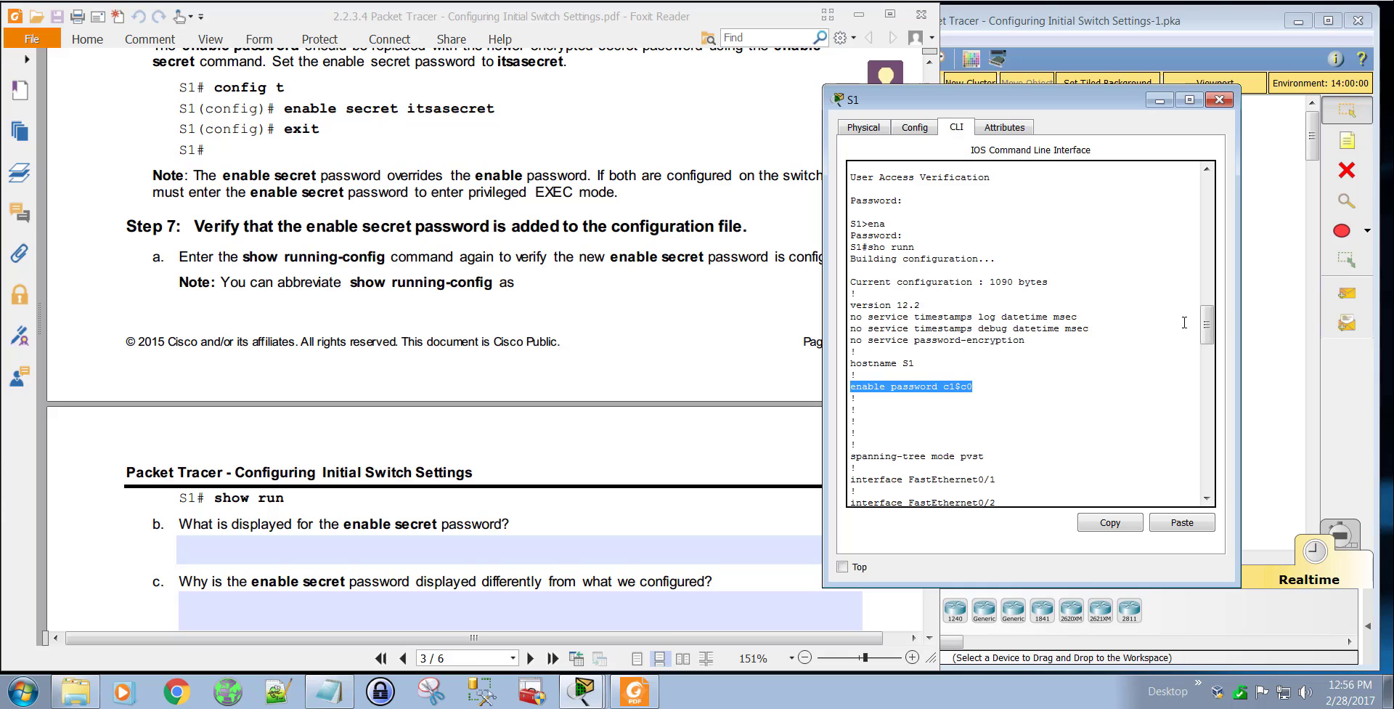
drag(1206, 325, 1191, 478)
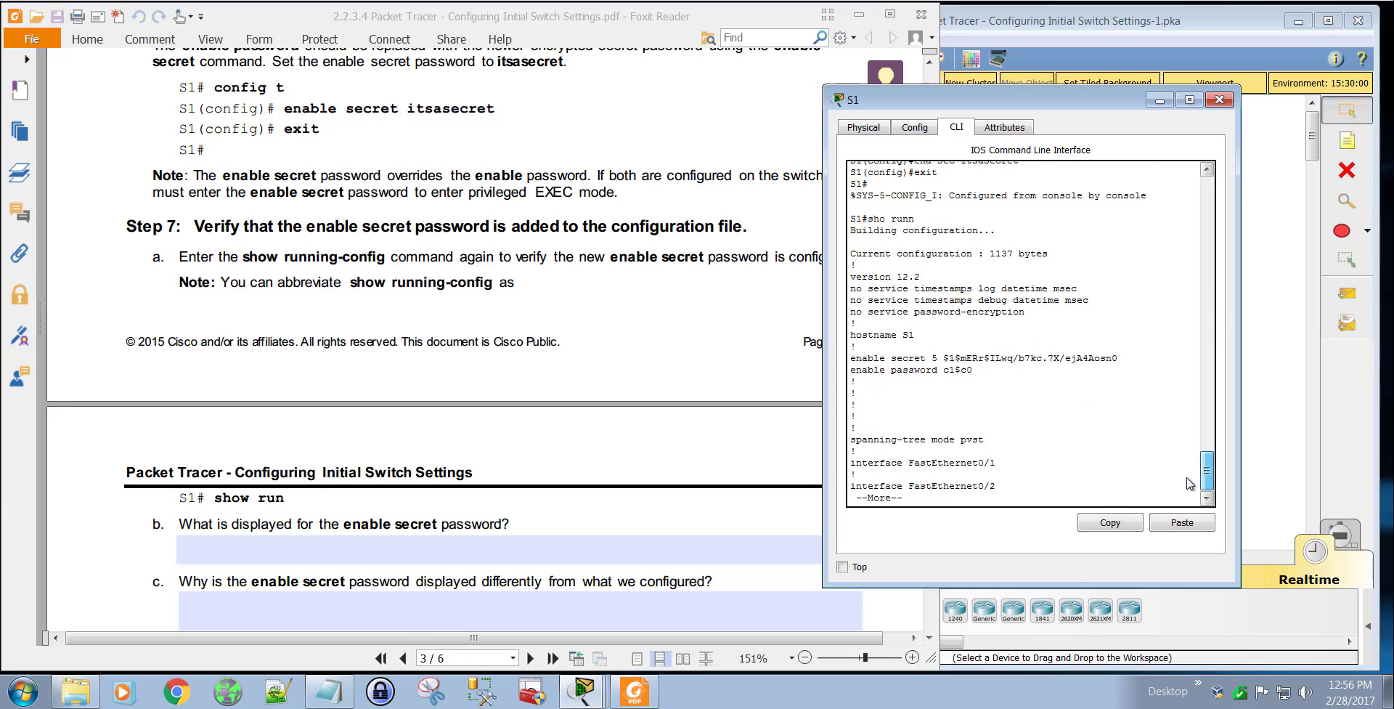
Step: Inspect the enable password and enable secret lines in the new output and page on to the console and vty lines
triple_click(964, 377)
drag(974, 372, 848, 370)
click(971, 373)
drag(1118, 358, 858, 360)
click(947, 358)
key(space)
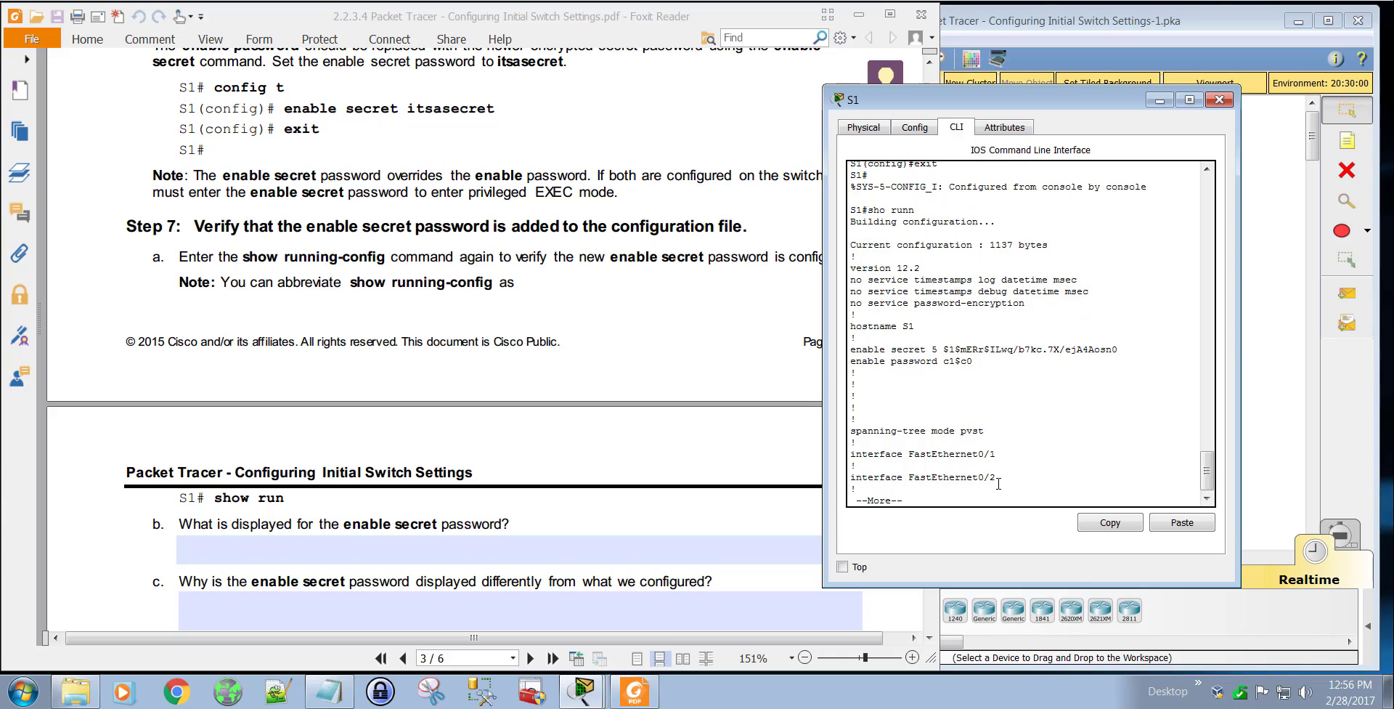
key(space)
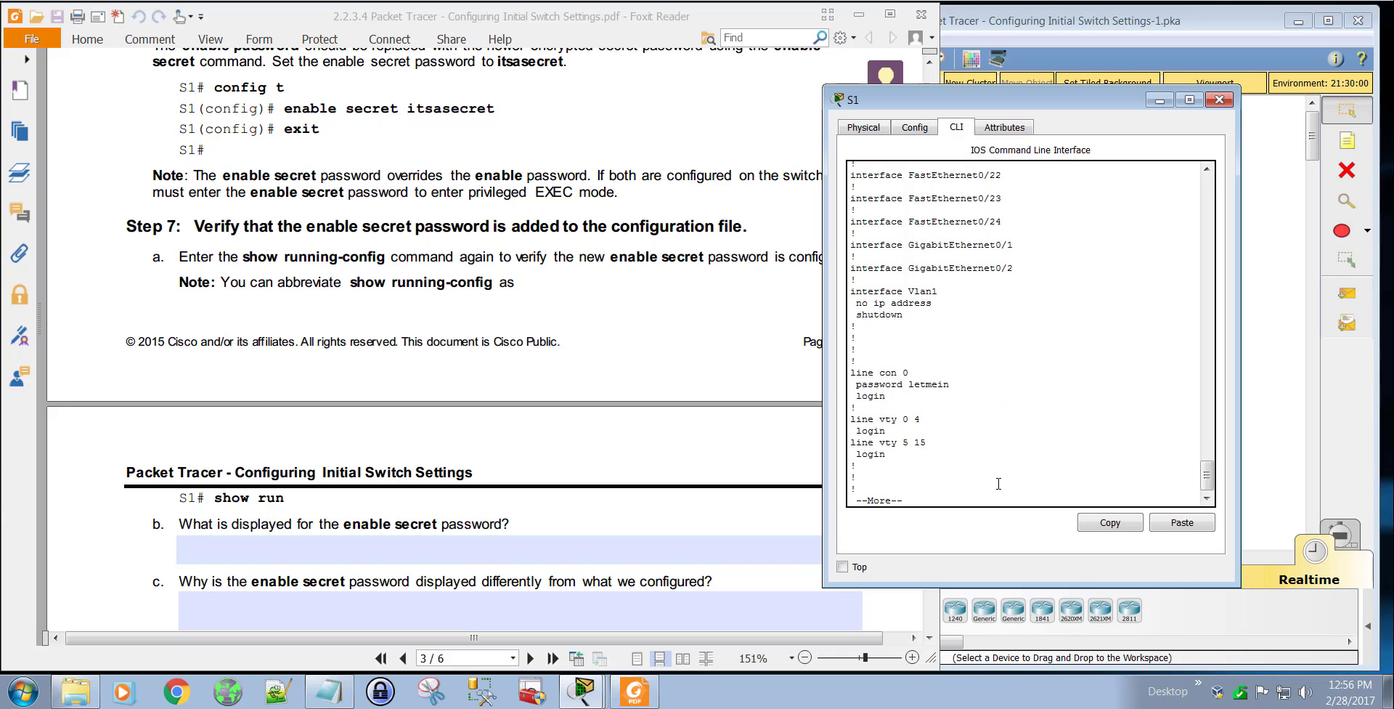
Step: Review the lab PDF's Step 7 questions on the enable secret password and the Step 8 password encryption instructions
click(697, 354)
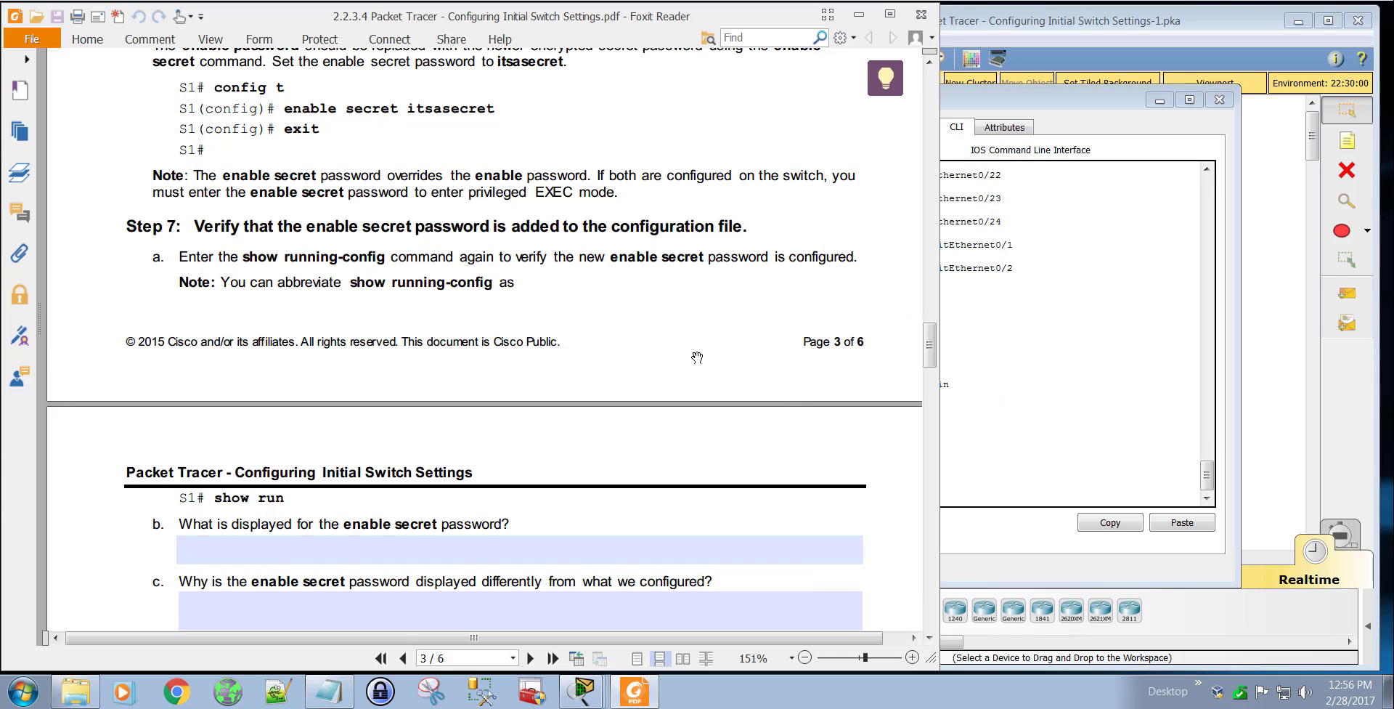
scroll(697, 360, down, 3)
scroll(697, 359, down, 3)
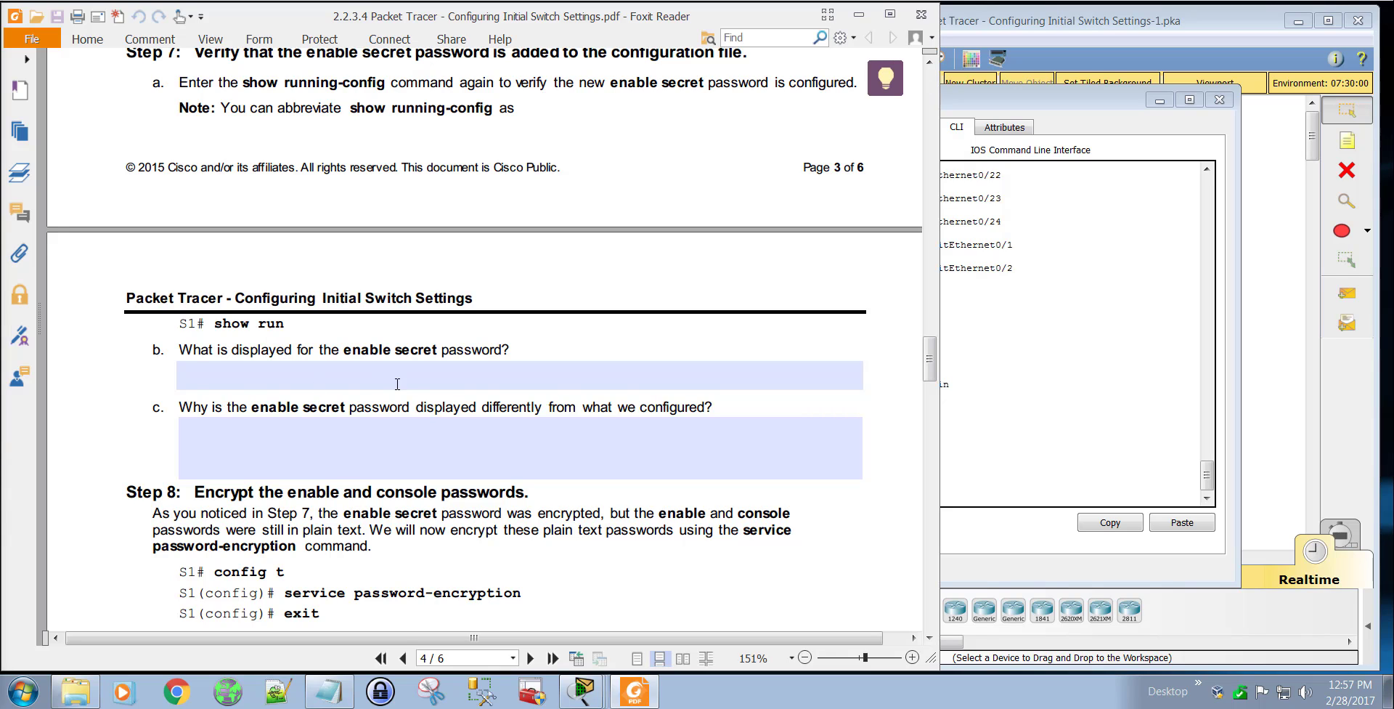
scroll(588, 421, down, 5)
scroll(616, 421, down, 1)
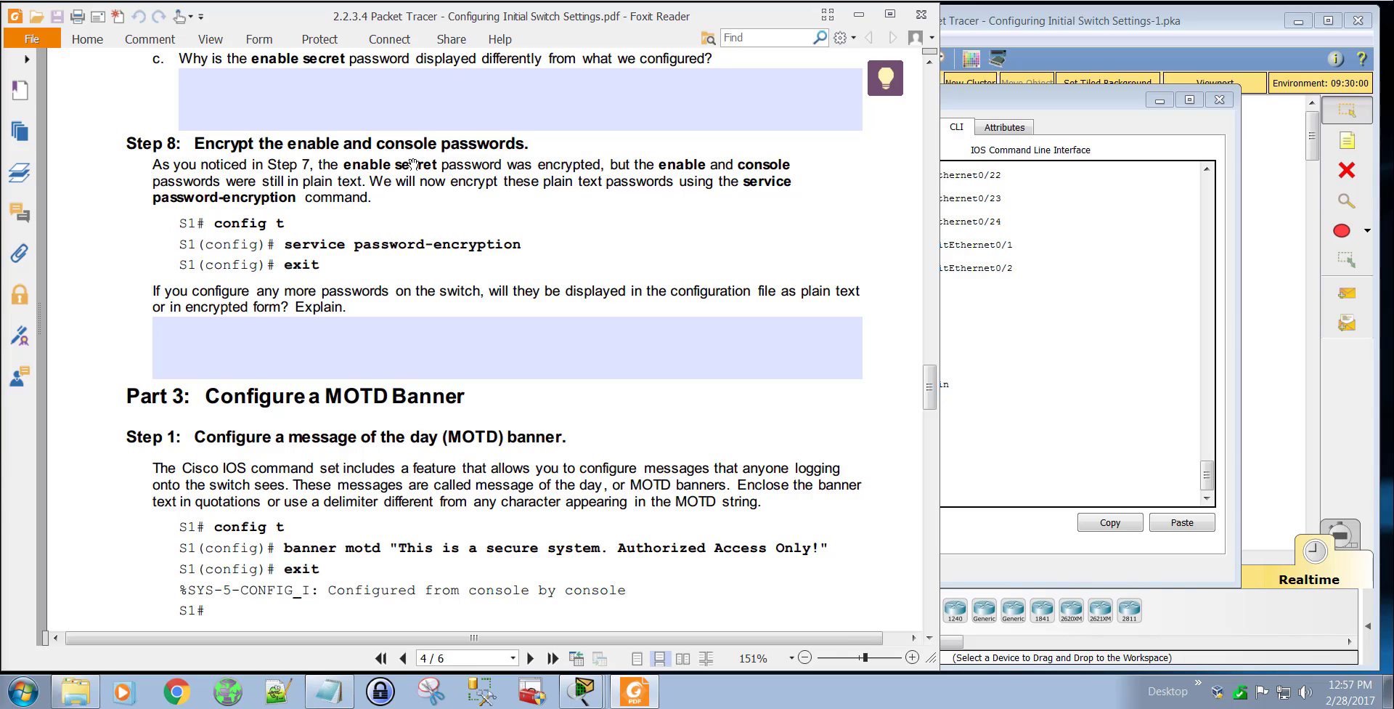
Step: Enter global configuration mode on S1 with conf t and begin the service password-encryption command
click(982, 475)
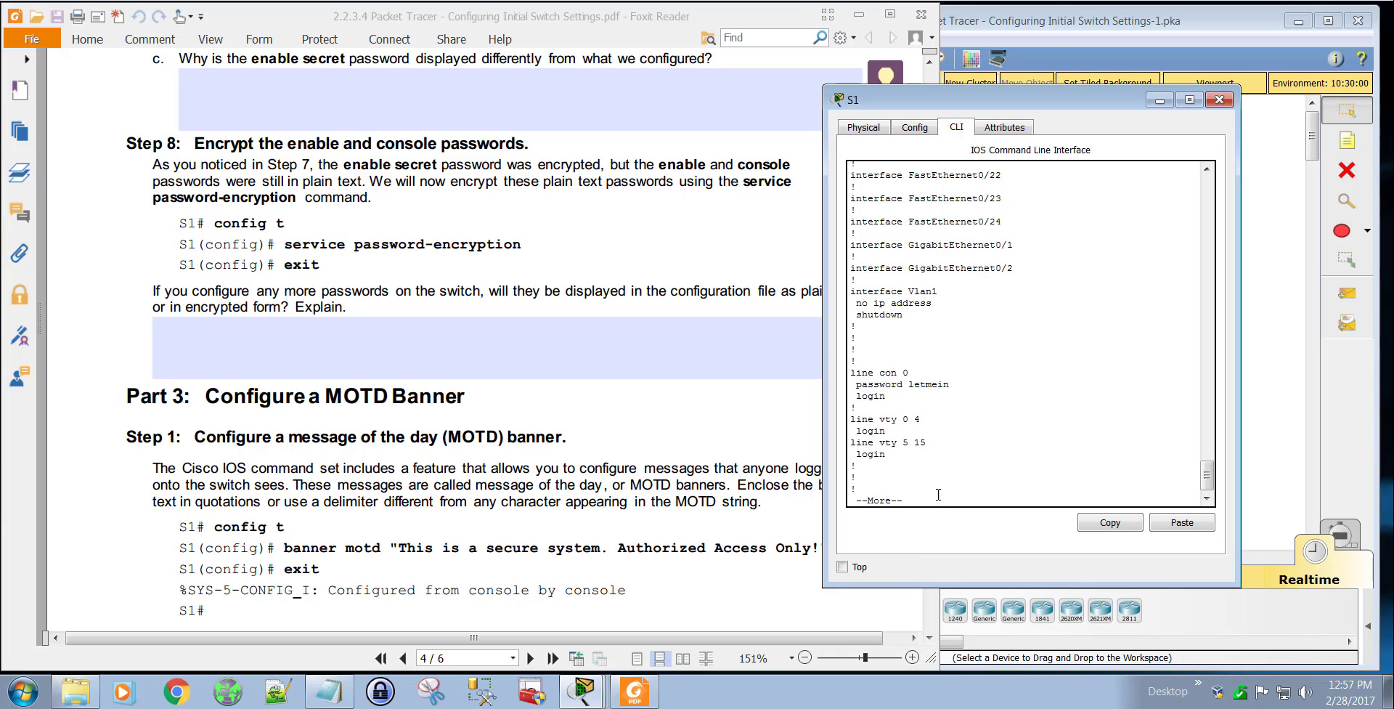
key(space)
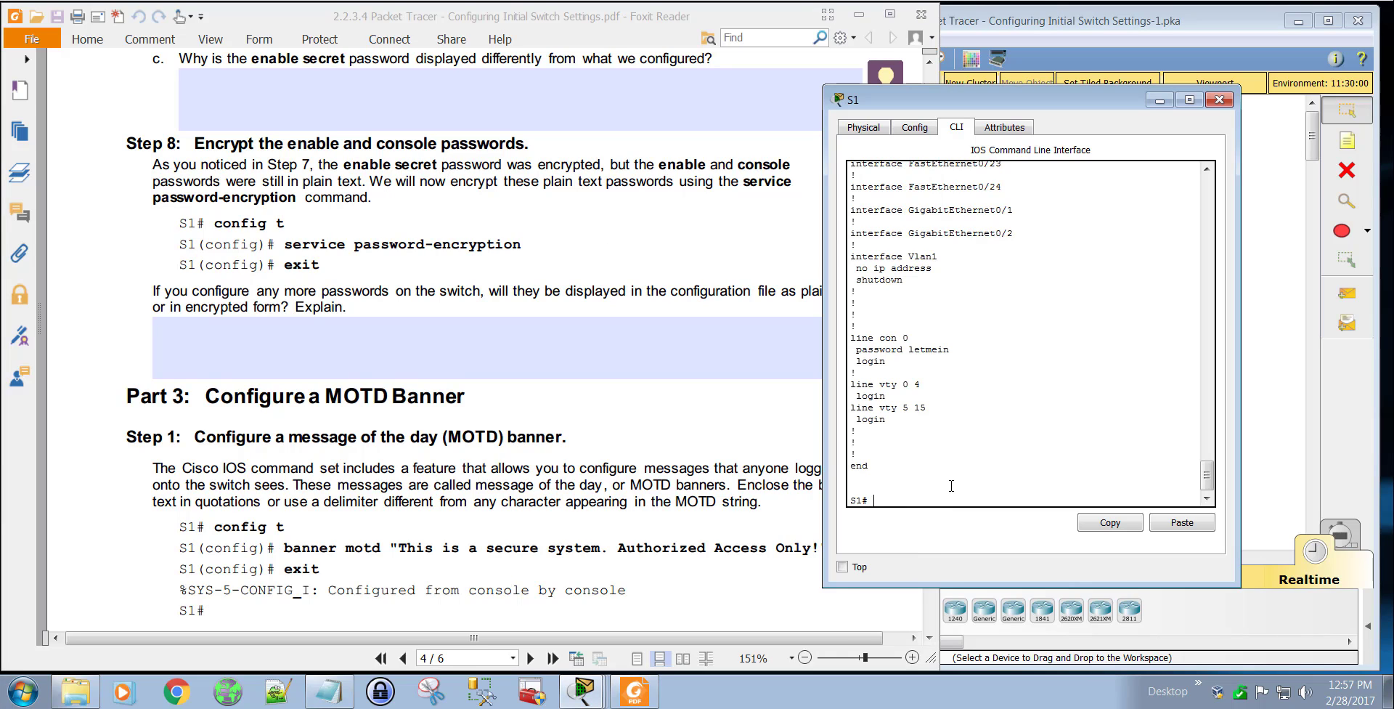
key(Return)
text(conf )
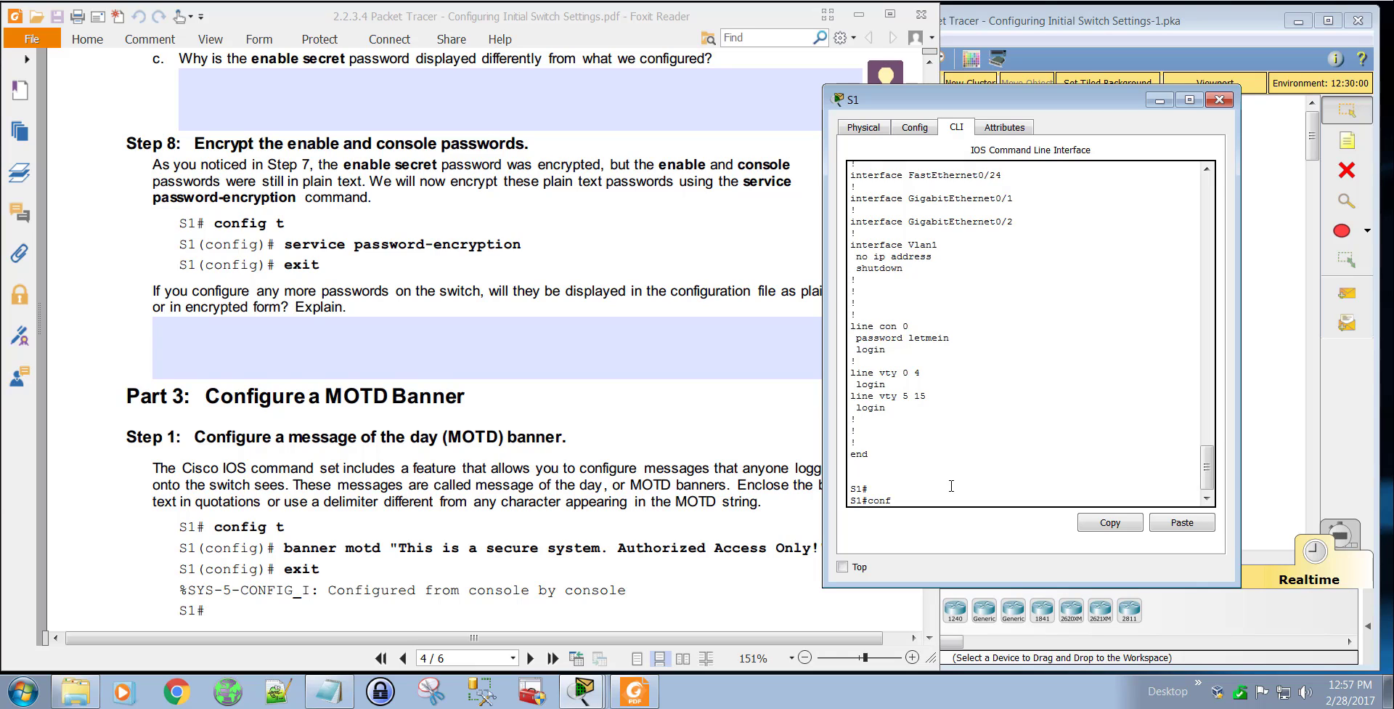
text(t)
key(Return)
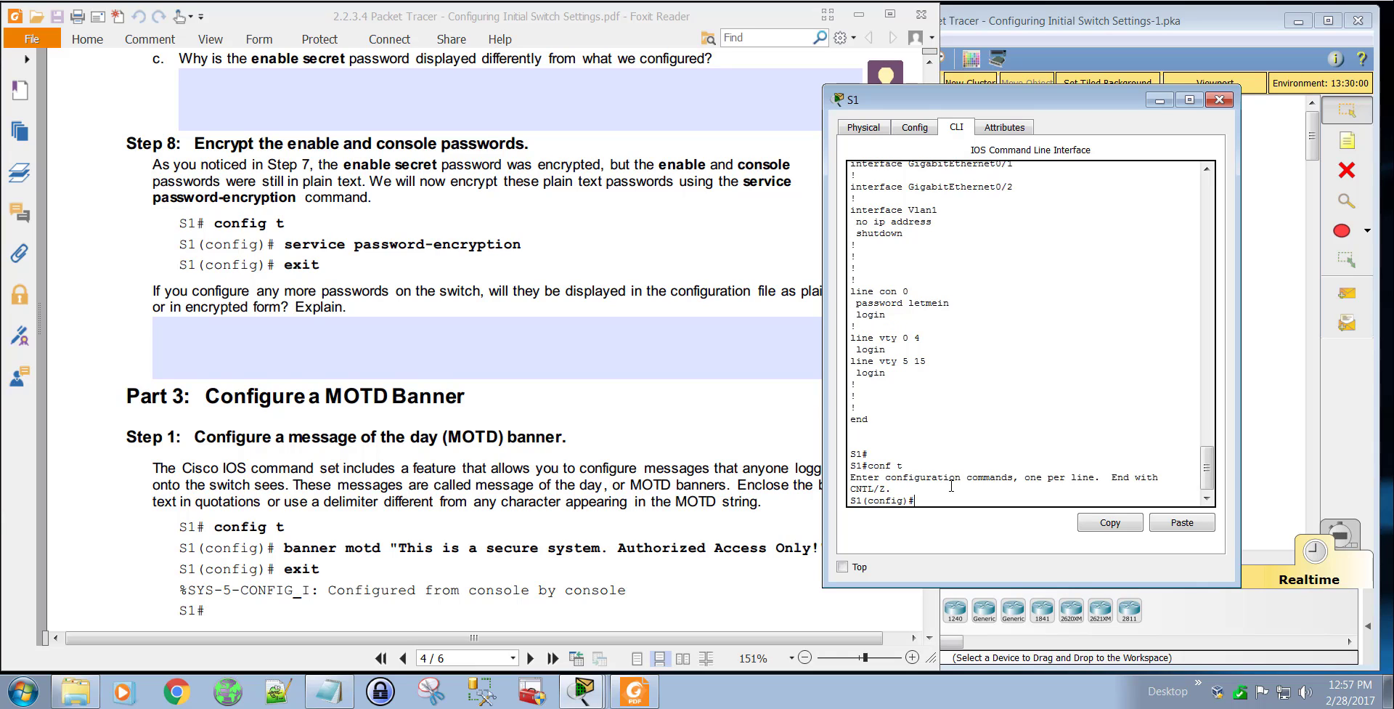
text(ser pas)
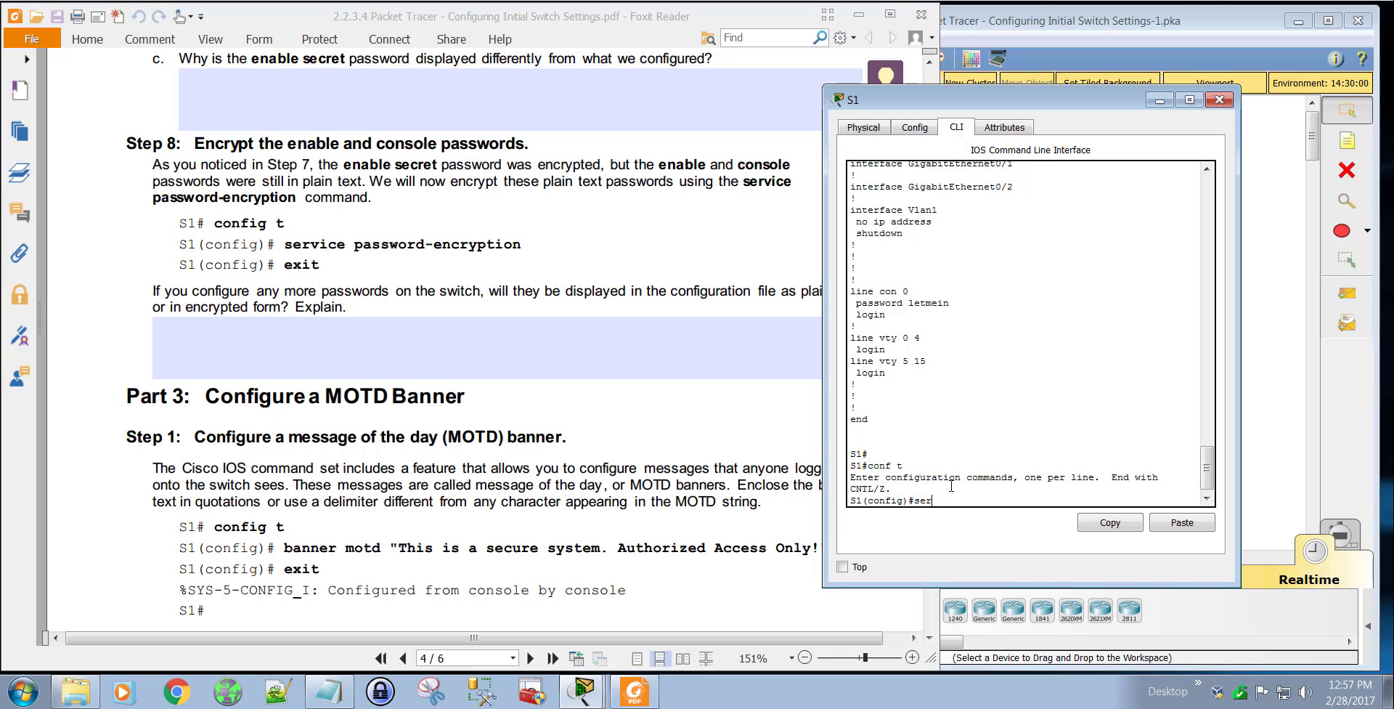
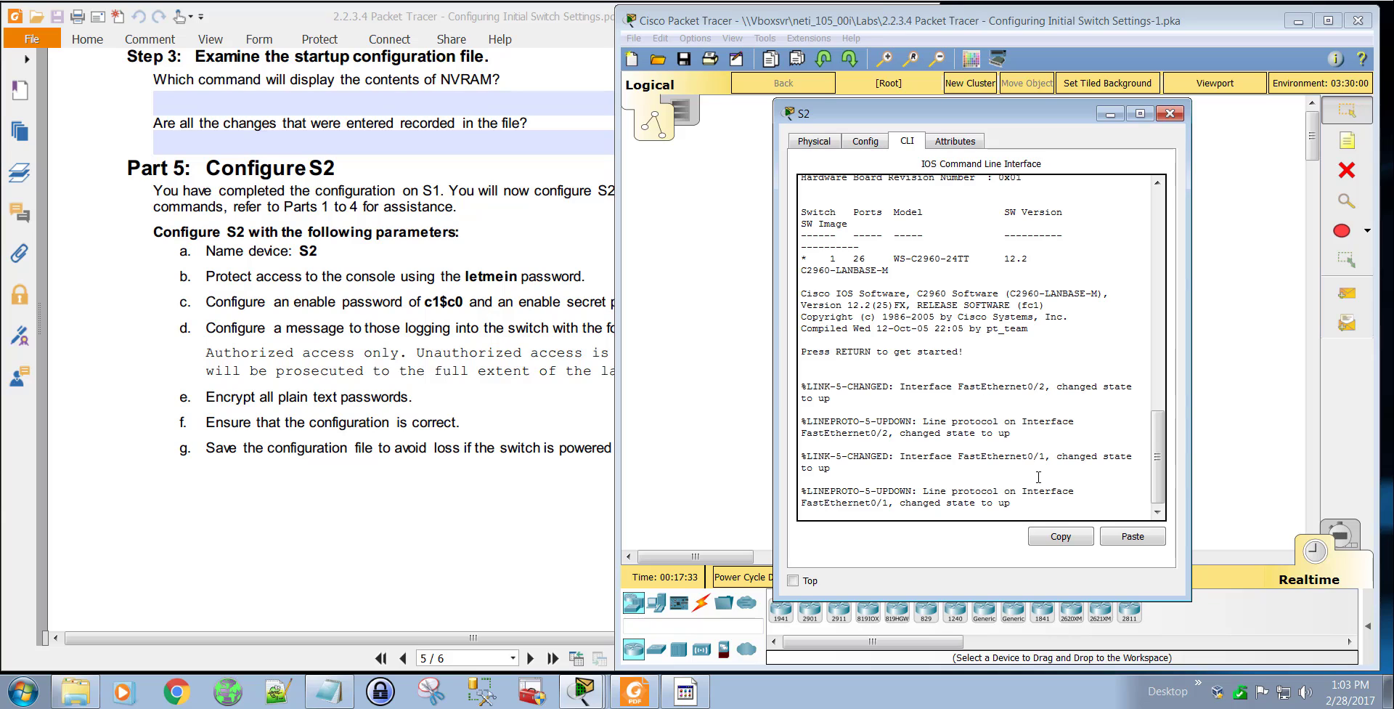
Step: Start the console session on switch S2 and enter privileged EXEC mode with the enable command
key(Return)
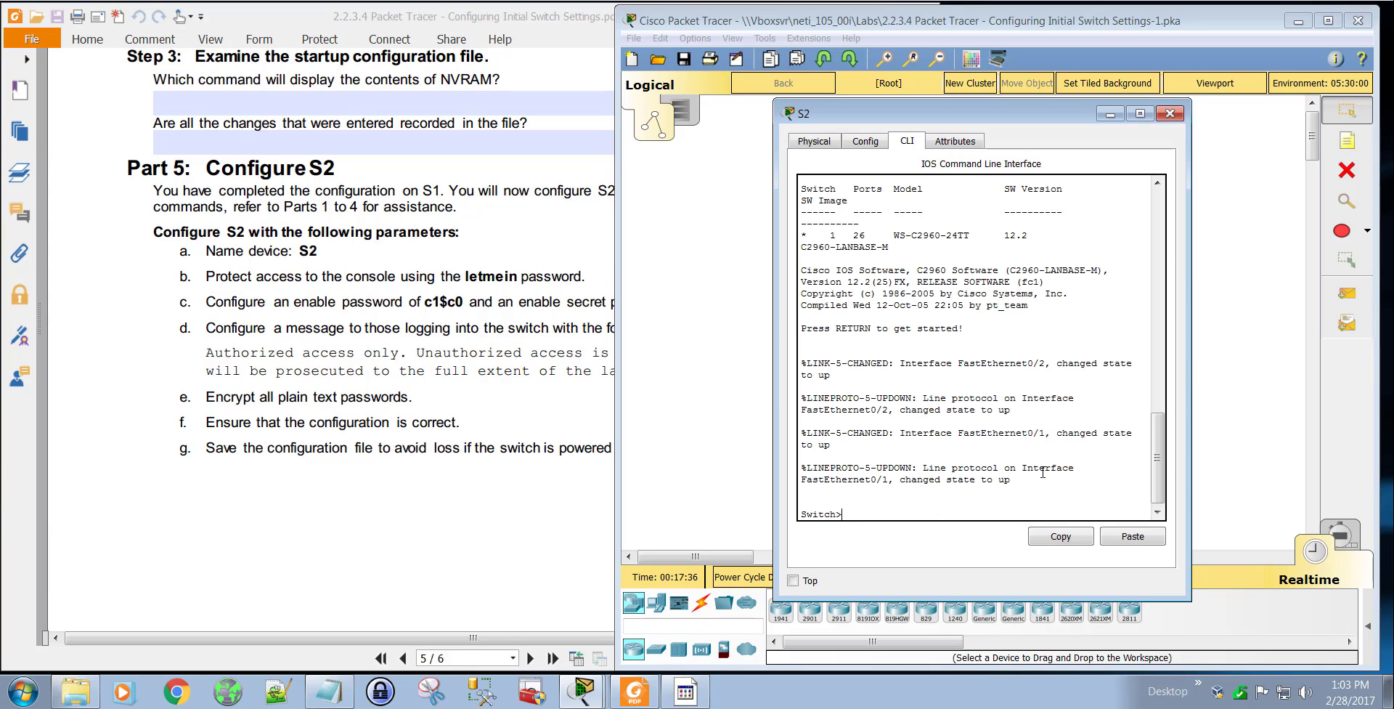
text(enable)
key(Return)
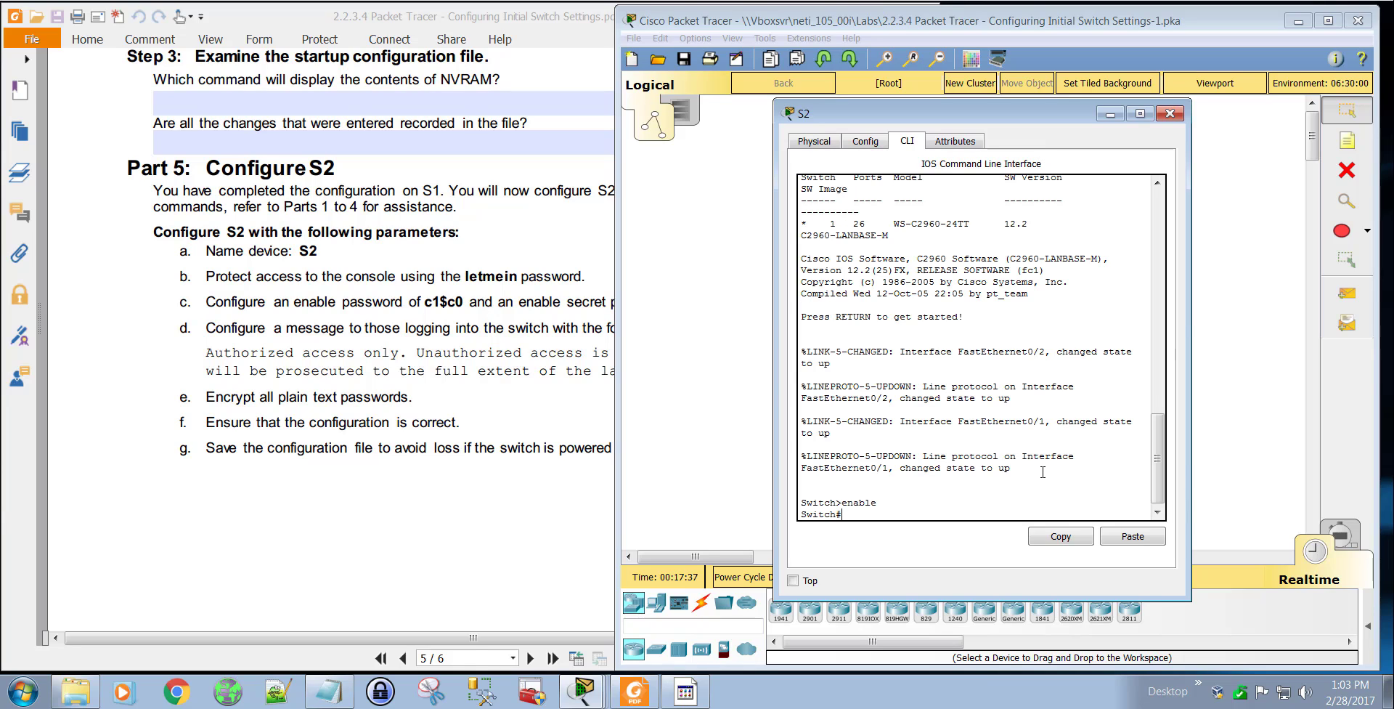
Step: Try to assign the name S2 to the switch directly from privileged EXEC mode
text(host)
key(Tab)
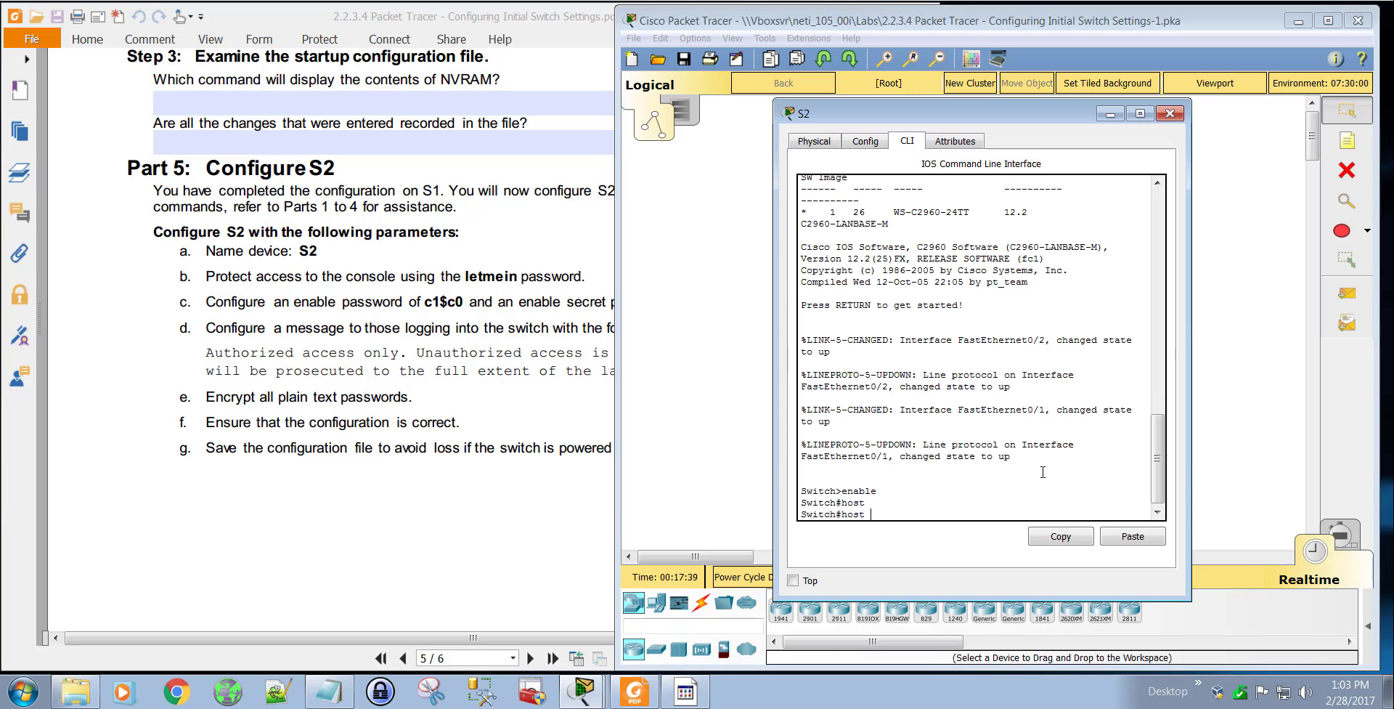
text(S2)
key(Return)
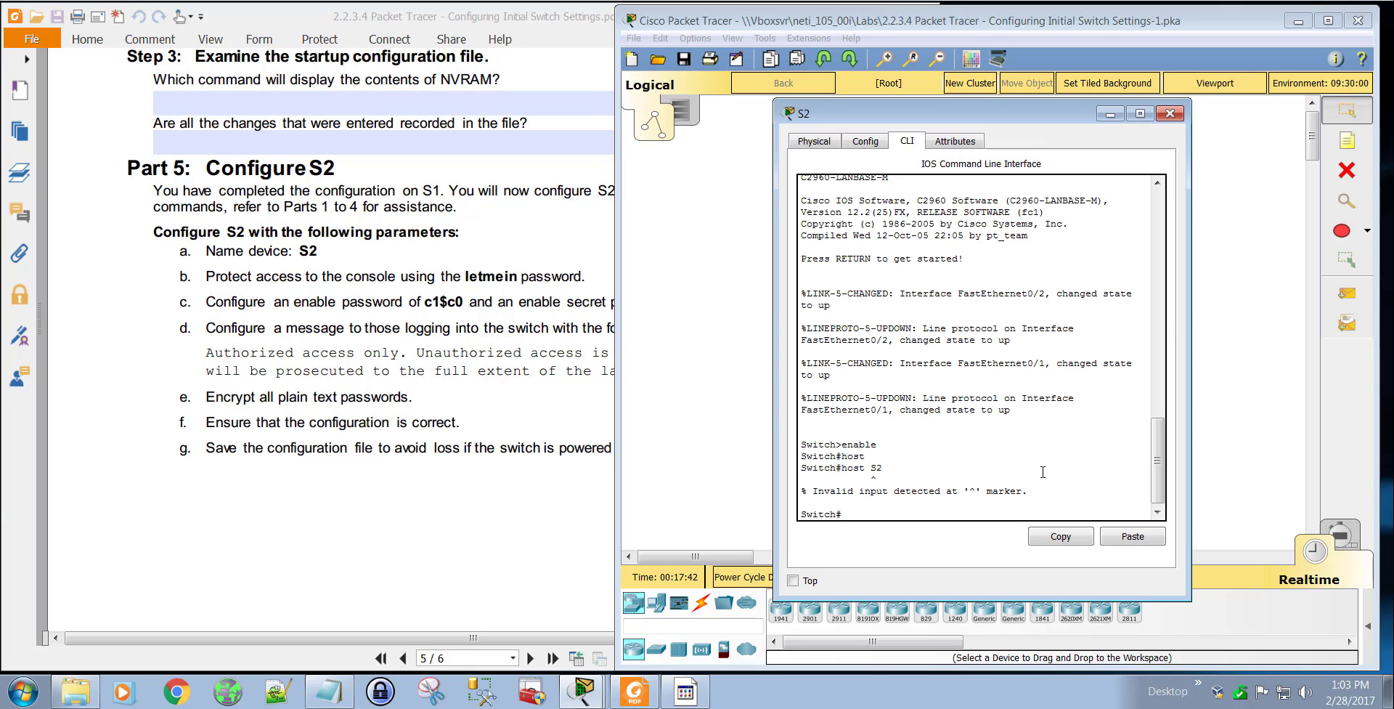
text(con)
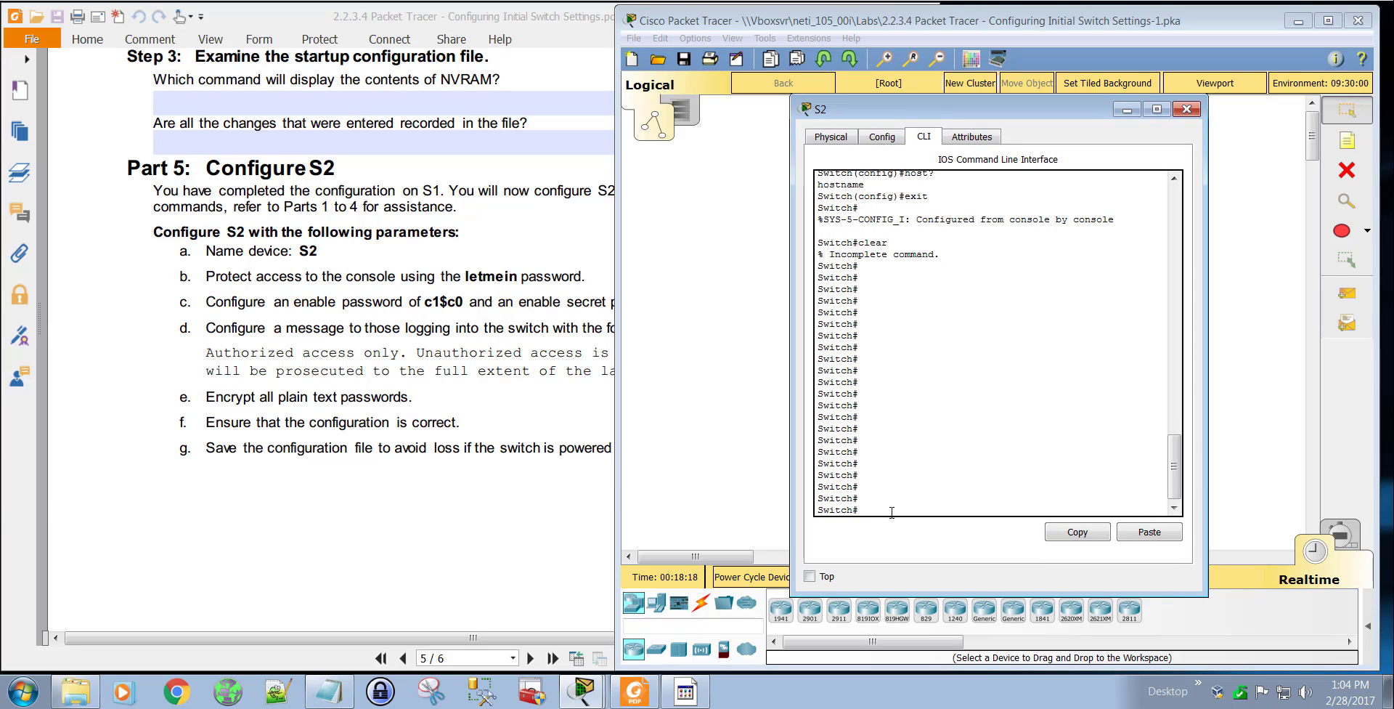
Step: Enter global configuration mode with conf t and set the switch's hostname to S2
text(conf t)
key(Return)
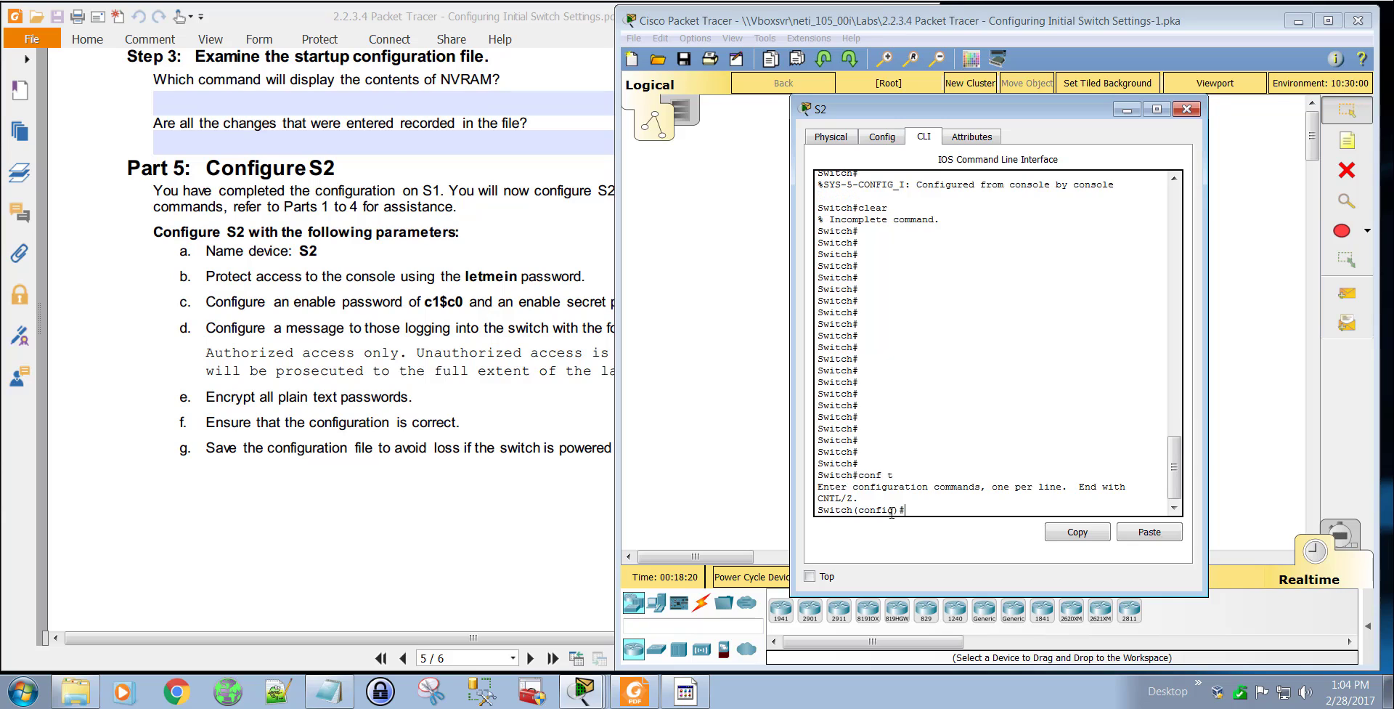
text(hos)
key(Tab)
text(S)
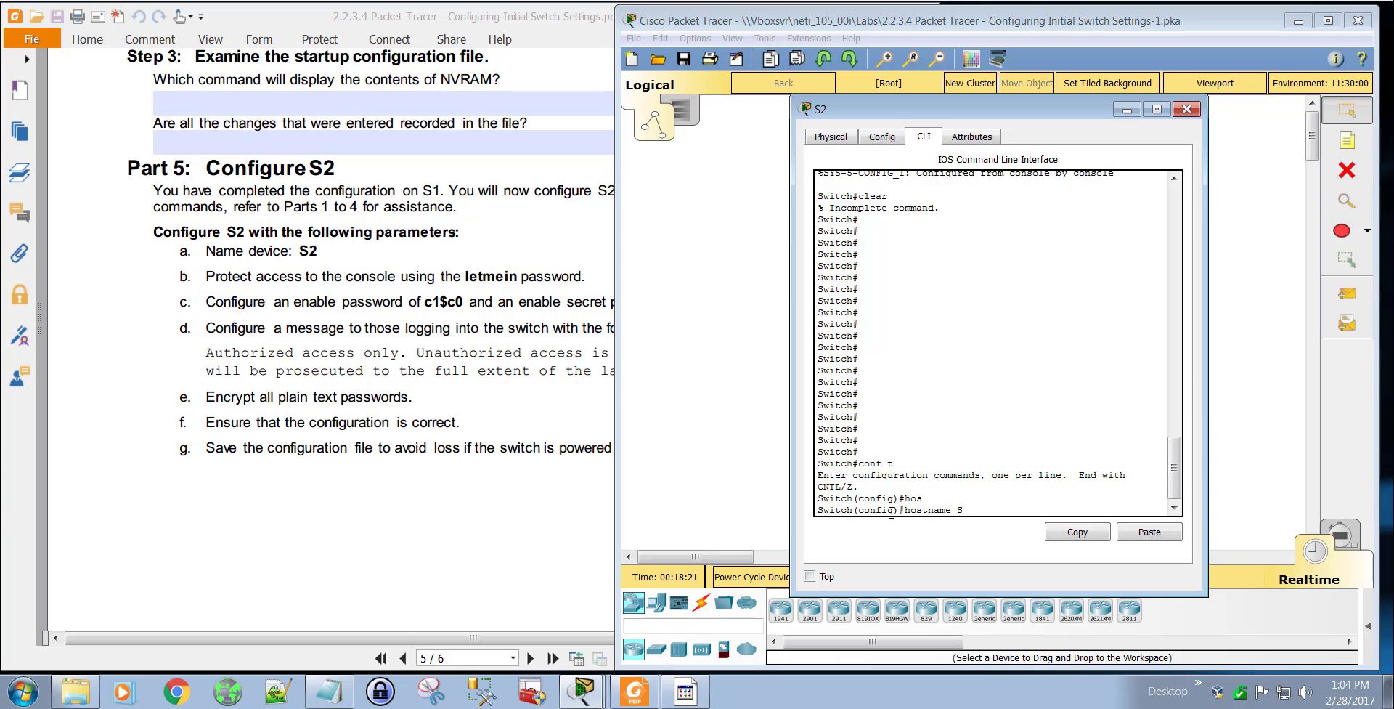
text(2)
key(Return)
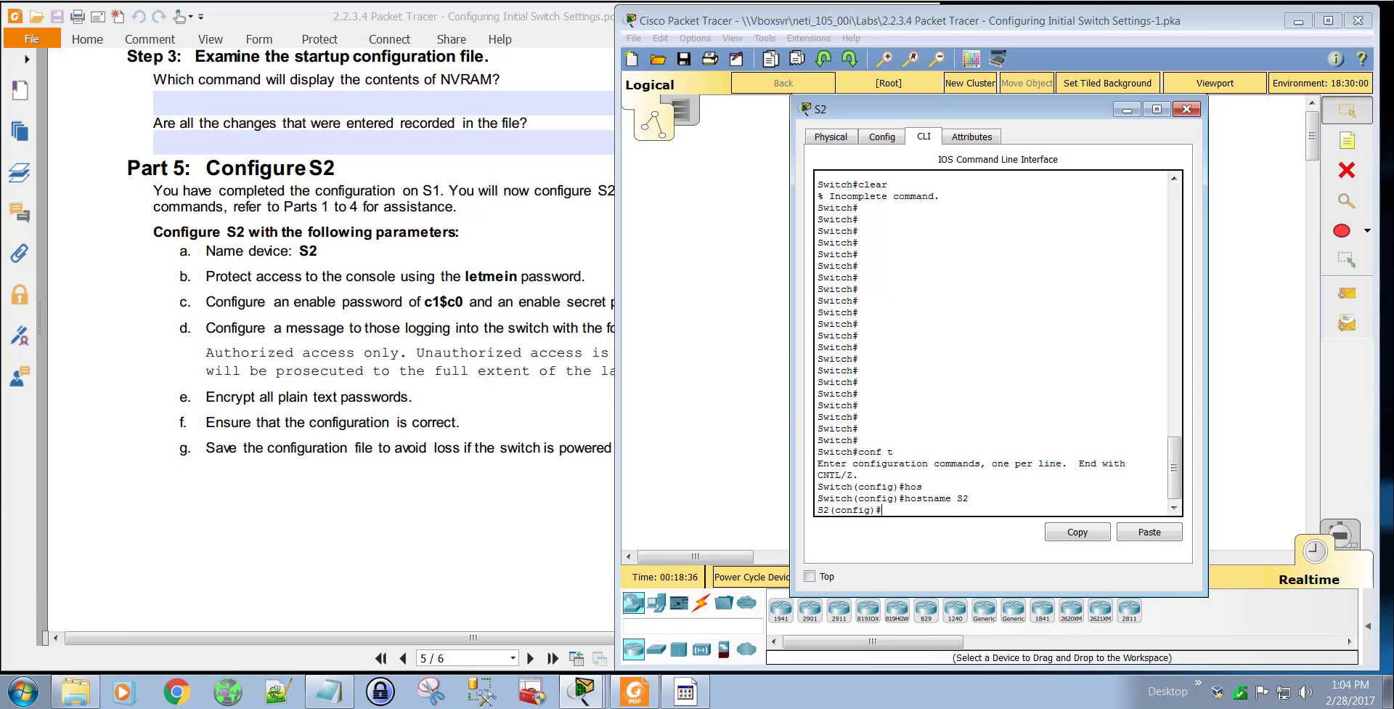
Step: Consult the lab PDF's Step 2 on securing console access and enter line configuration for console 0 on S2
click(574, 414)
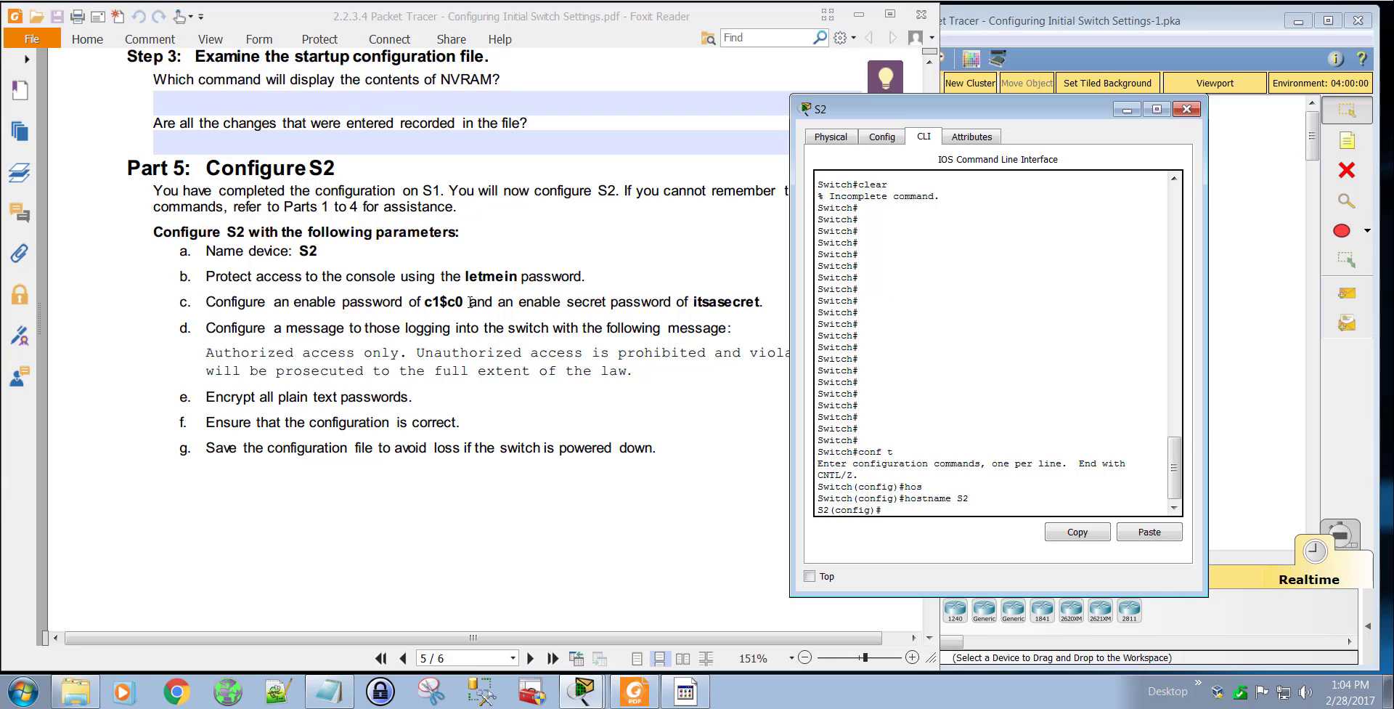
click(520, 294)
drag(932, 496, 927, 218)
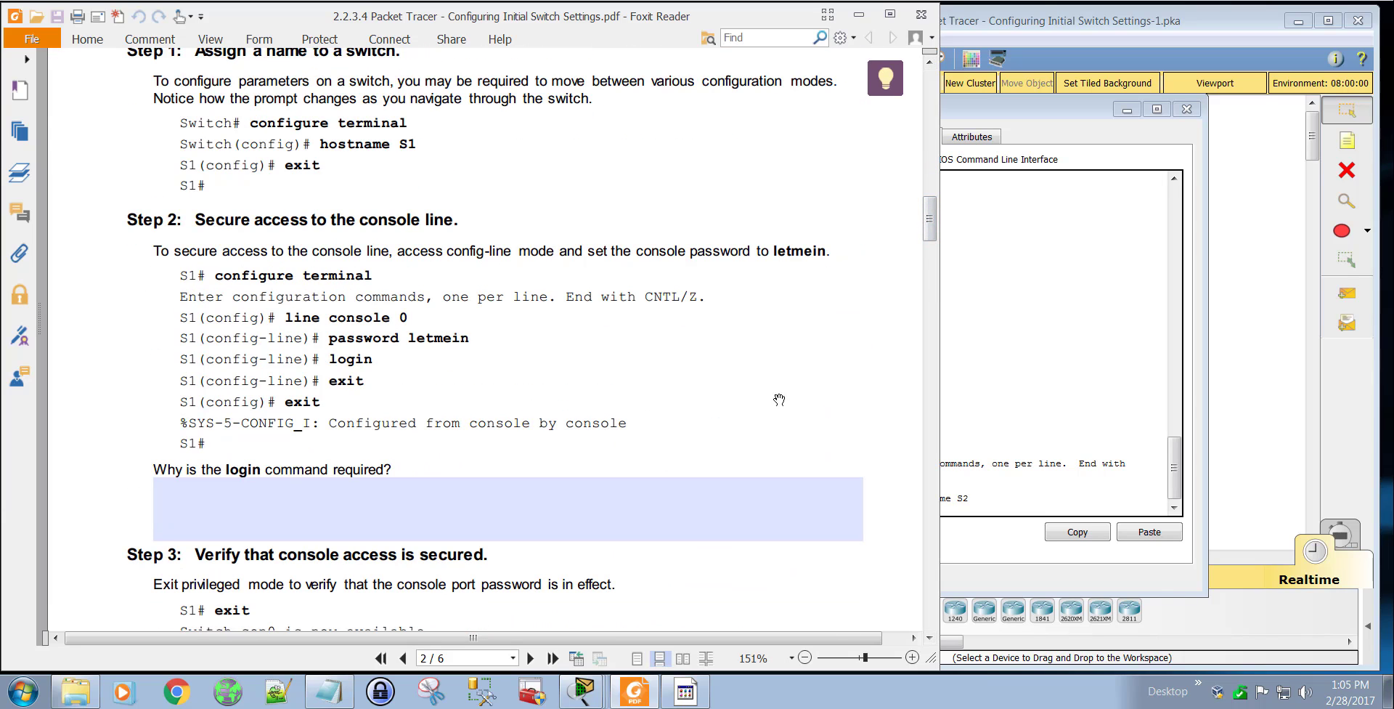
click(993, 503)
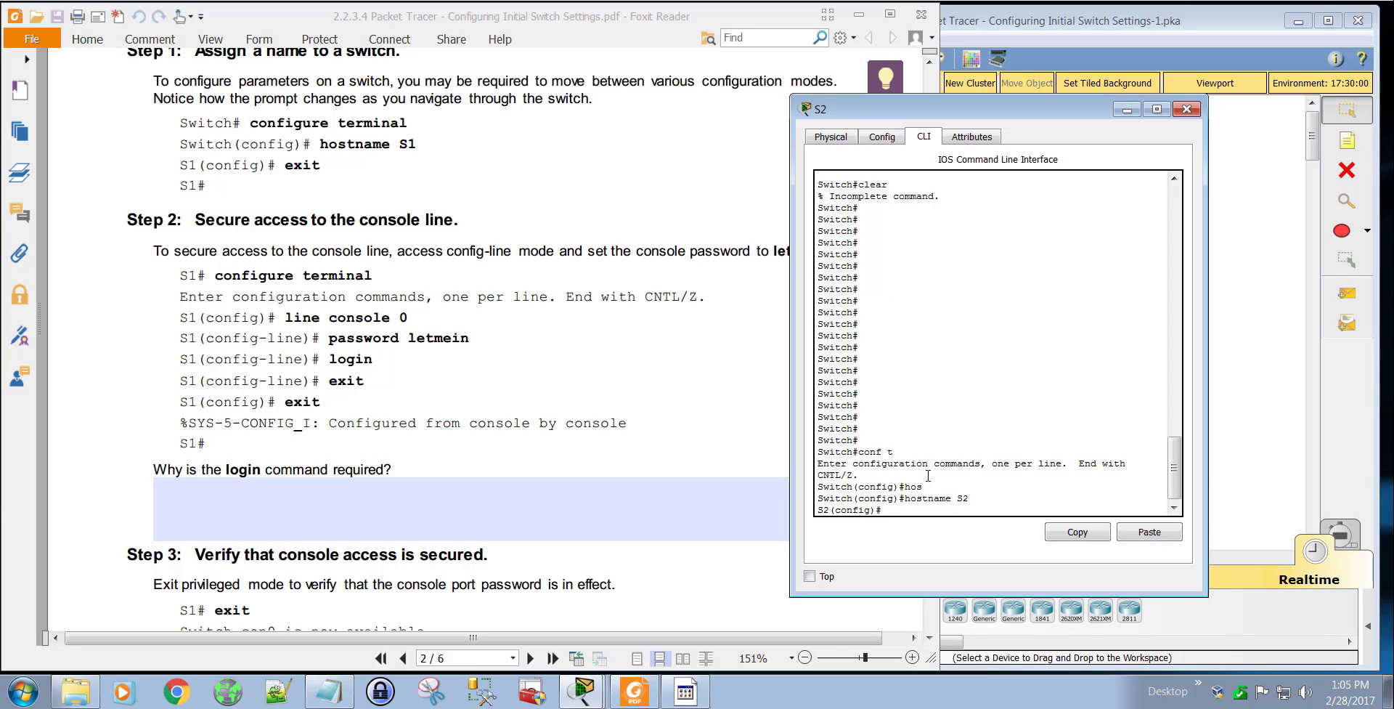
text(lin con 0)
key(Return)
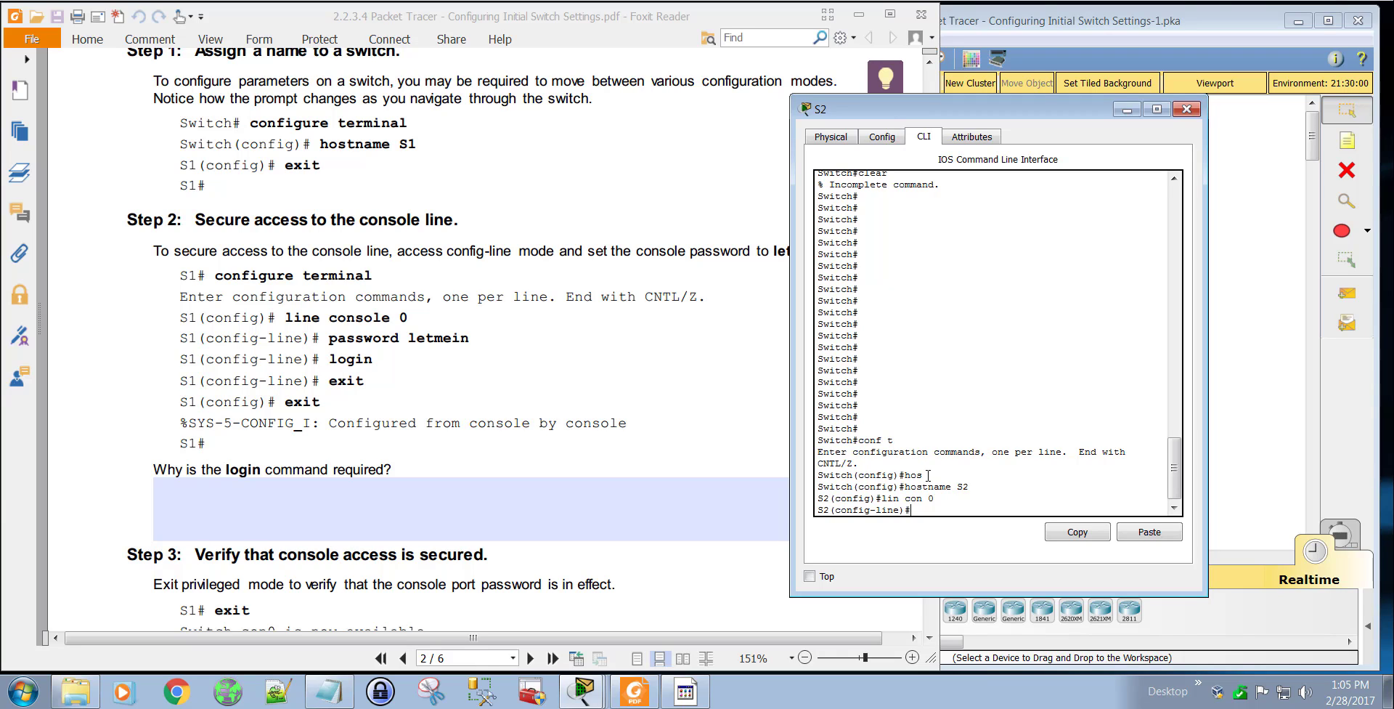
Step: Set the console line password on S2 and require login, returning to global configuration mode
text(pass)
key(Tab)
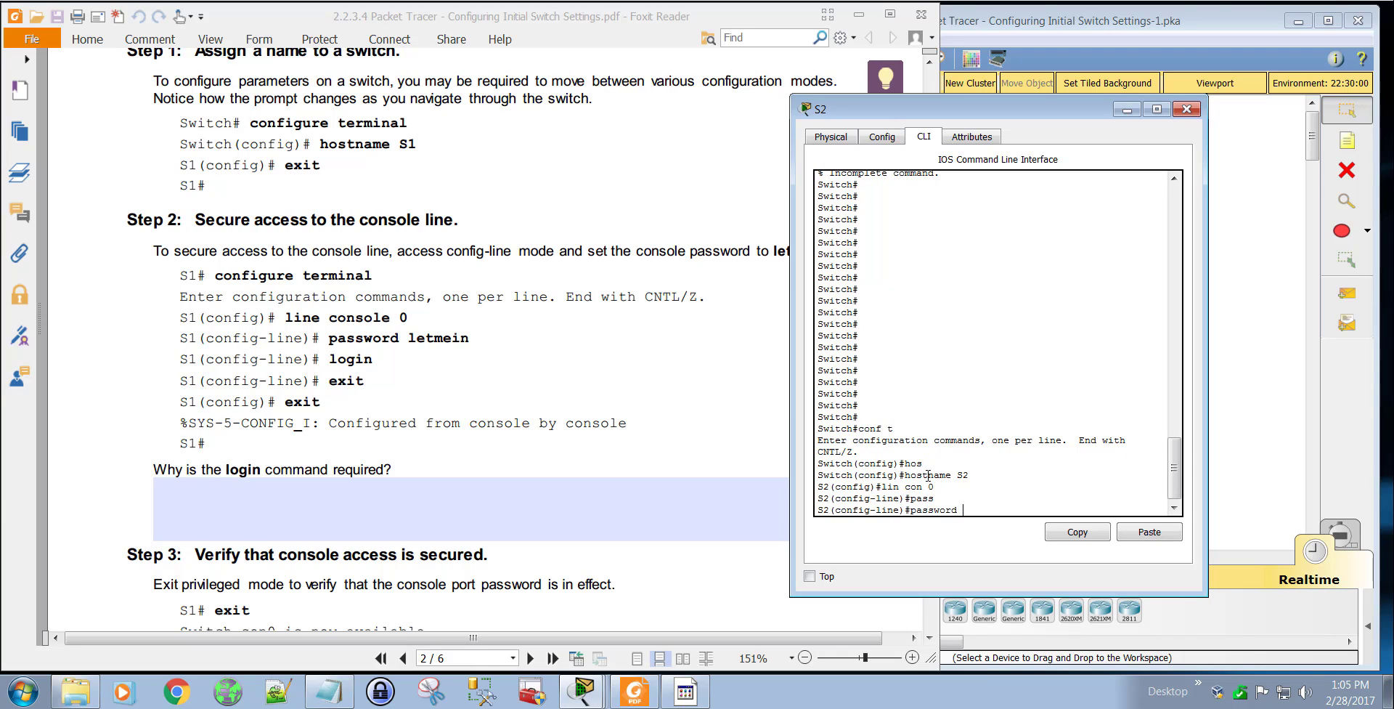
text(letmein)
key(Return)
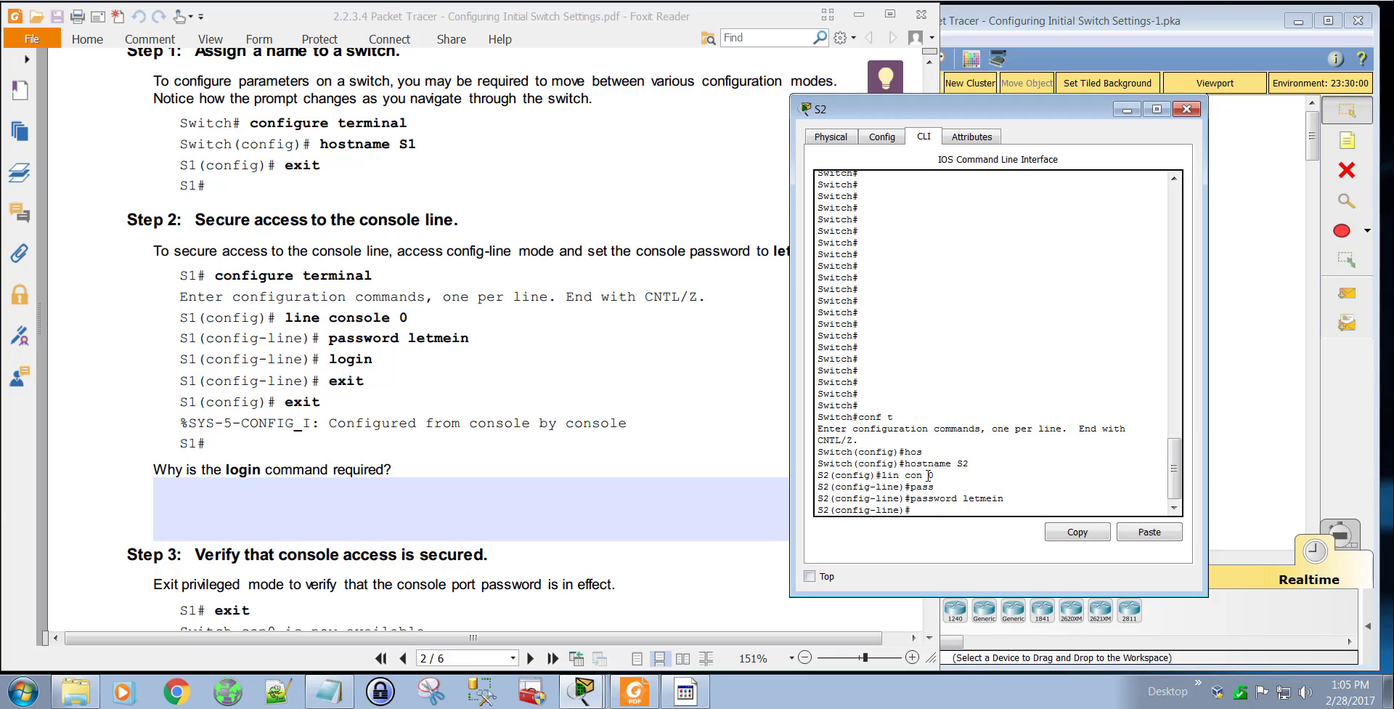
text(login)
key(Return)
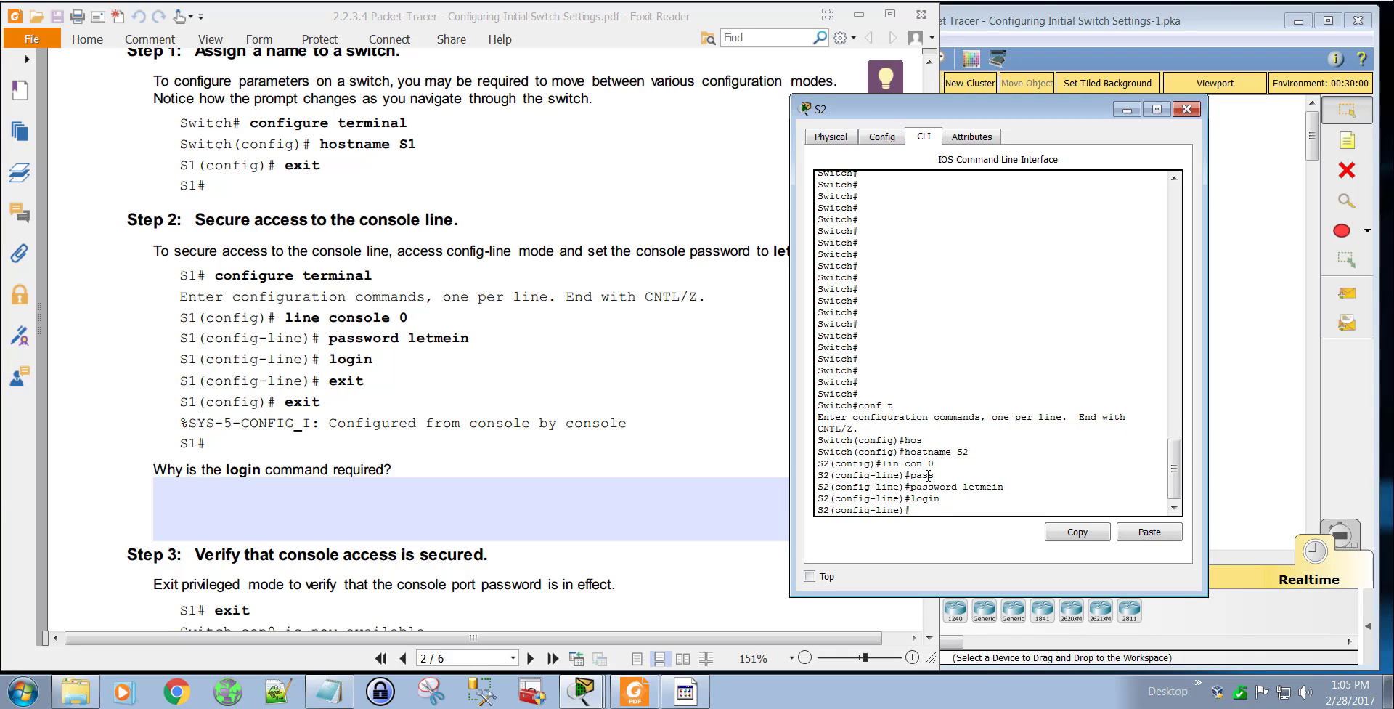
text(exit)
key(Return)
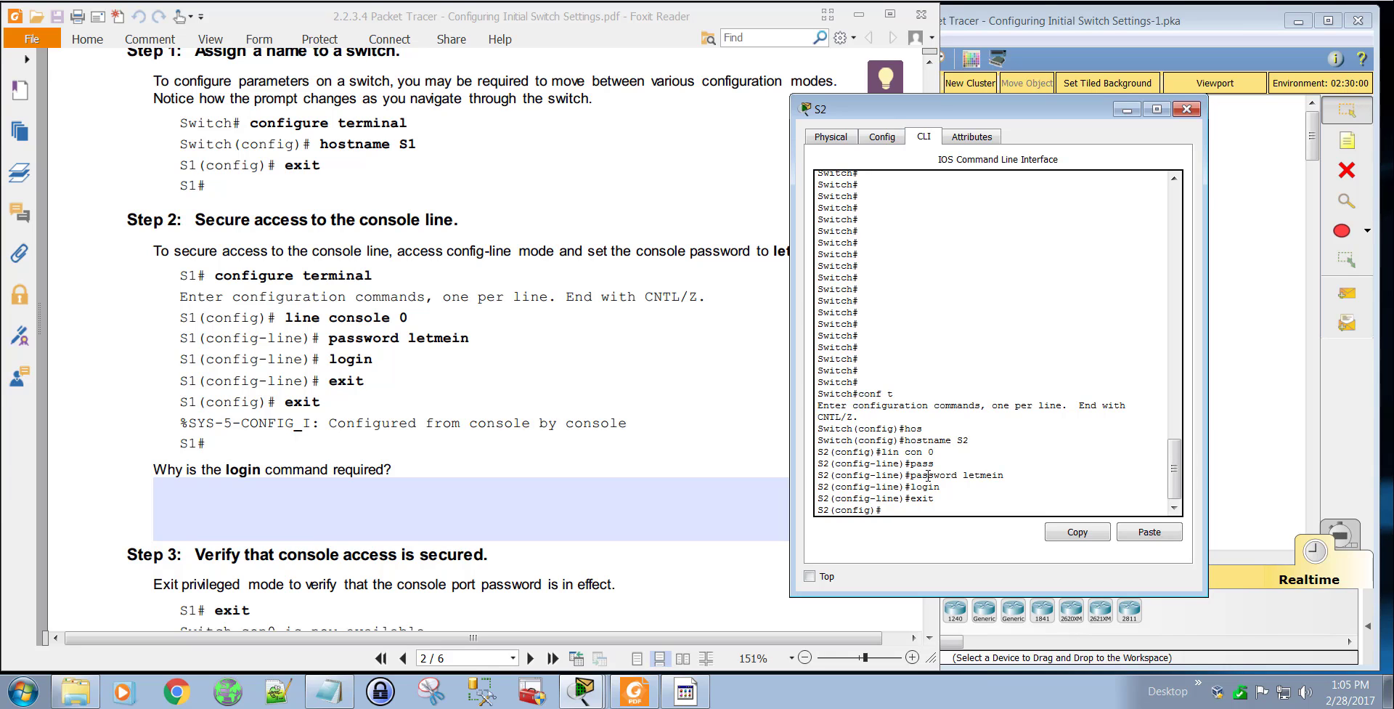
Step: Consult the lab PDF's Step 4 on privileged mode access and set the enable password on S2
click(621, 402)
scroll(628, 404, down, 5)
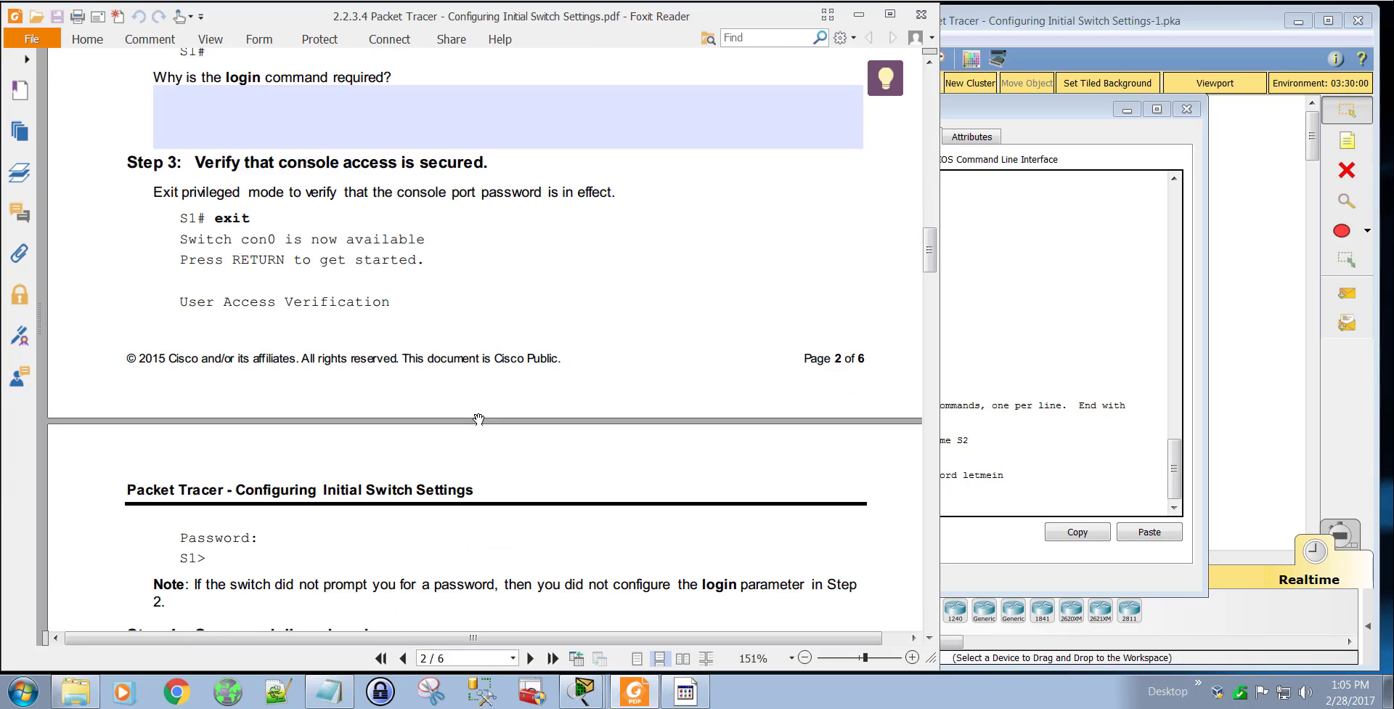
scroll(479, 419, down, 2)
scroll(479, 419, down, 3)
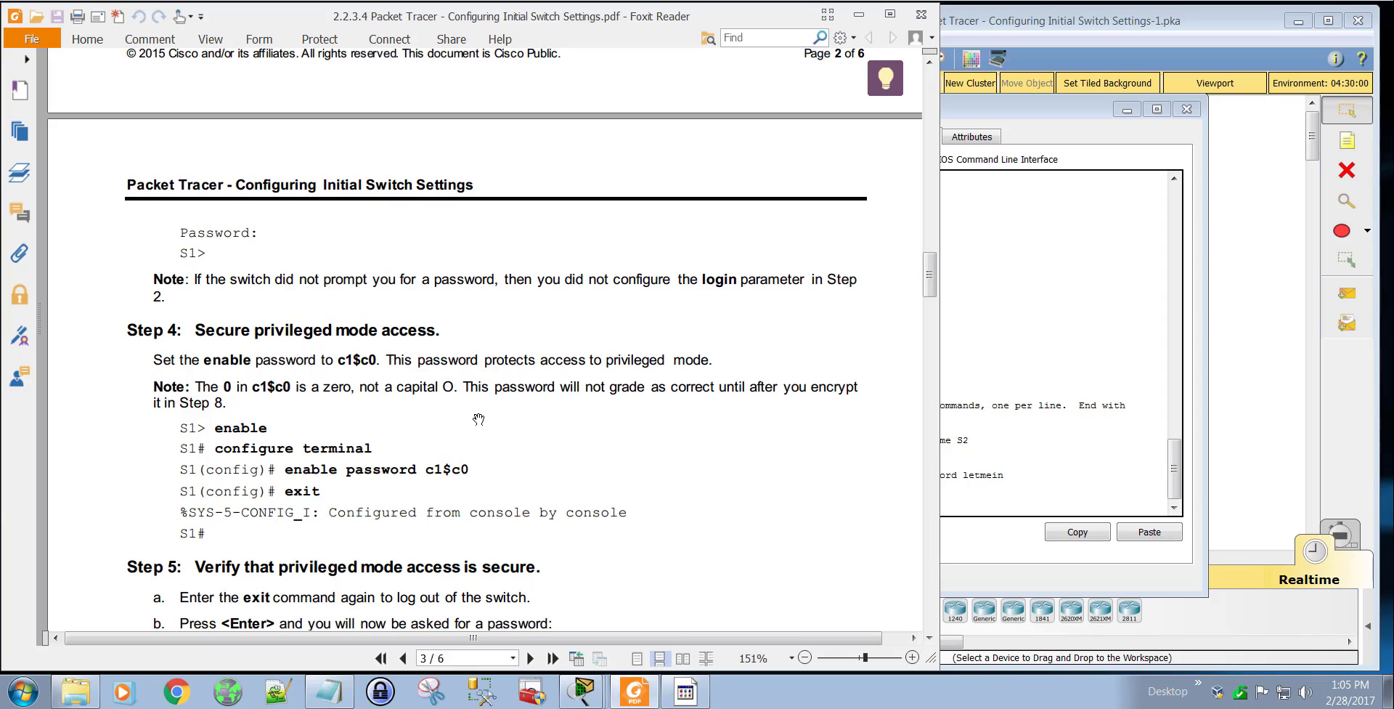
scroll(479, 419, down, 2)
click(989, 513)
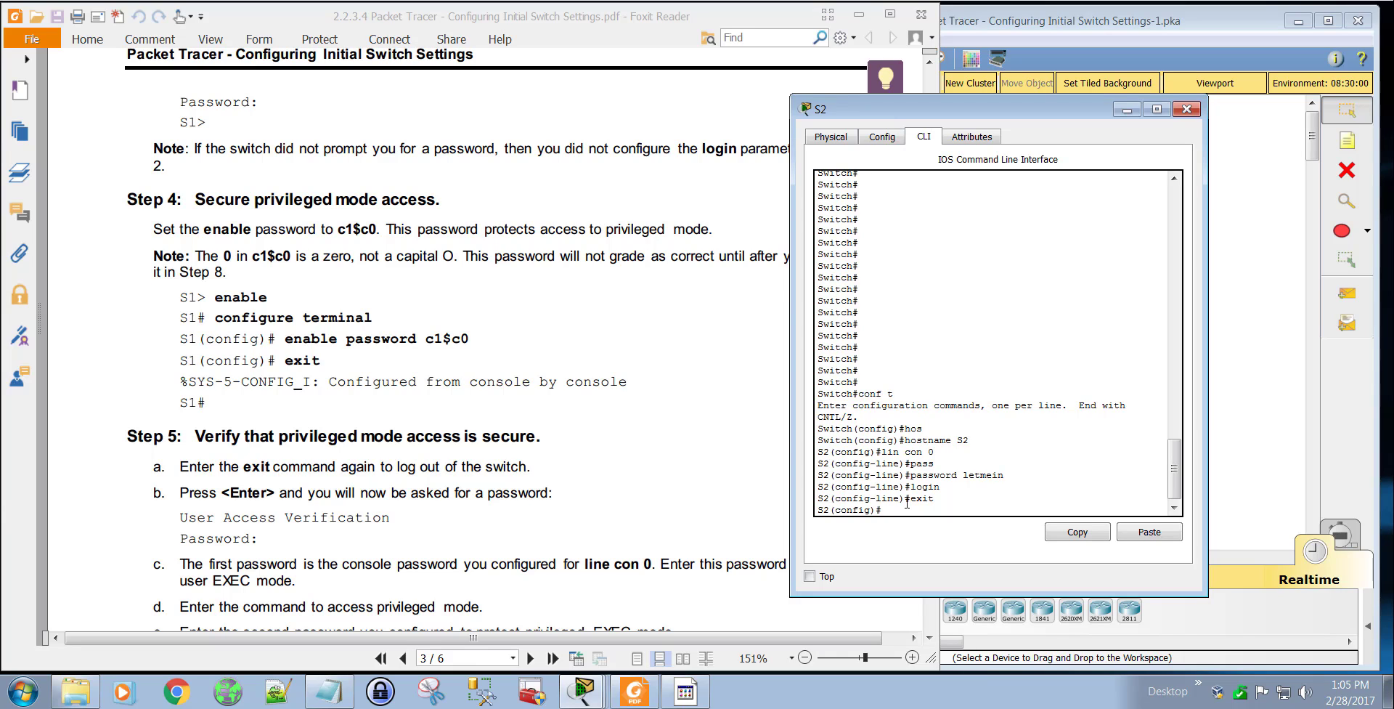
text(enable pass)
key(Tab)
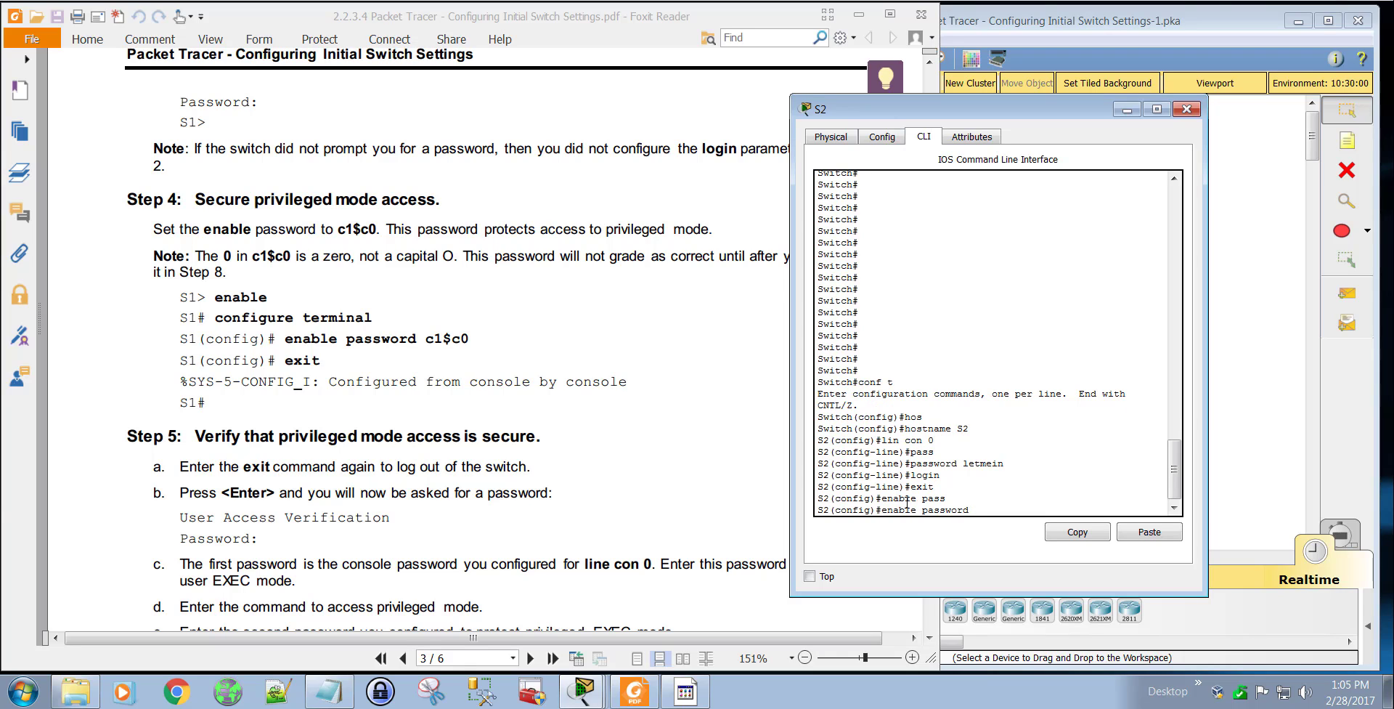
text(c1$c0)
key(Return)
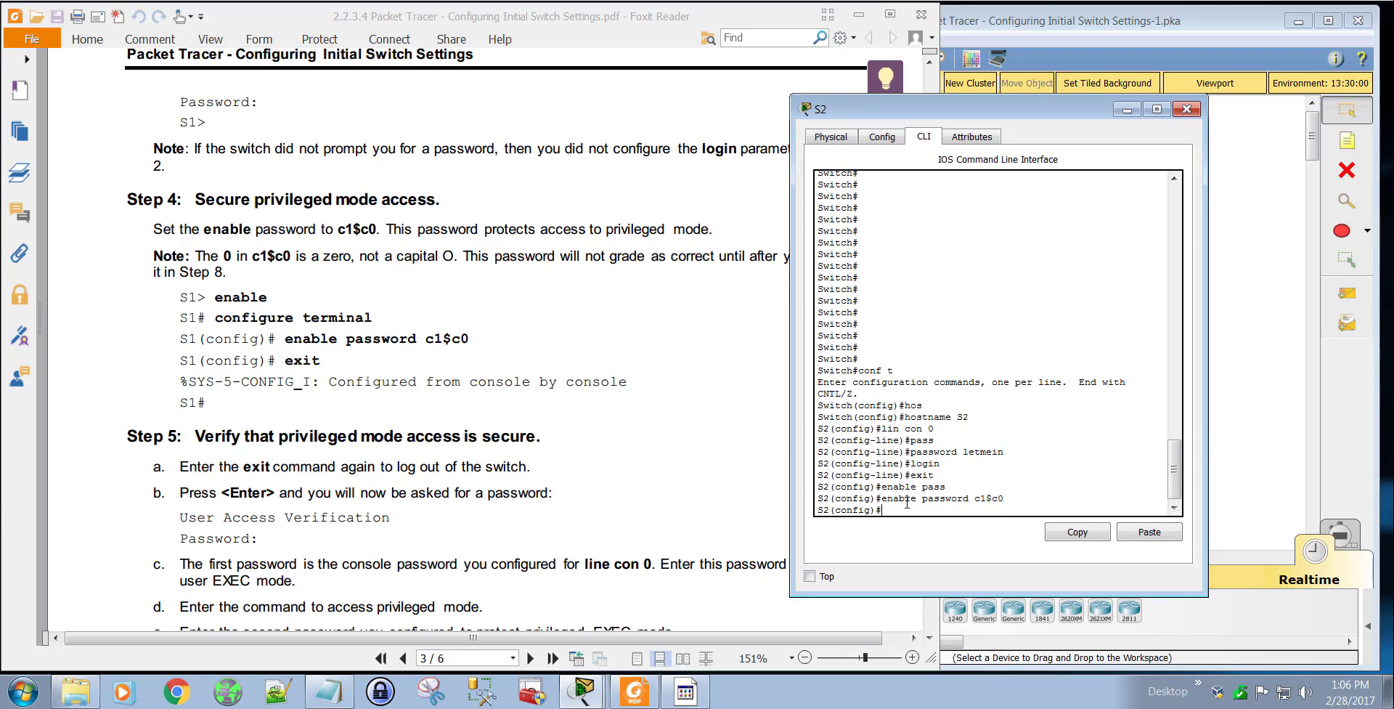
text(ex)
key(BackSpace)
key(BackSpace)
Step: Review the lab PDF's Steps 5 and 6 and the Part 5 parameter list for S2, down to saving the configuration
click(612, 475)
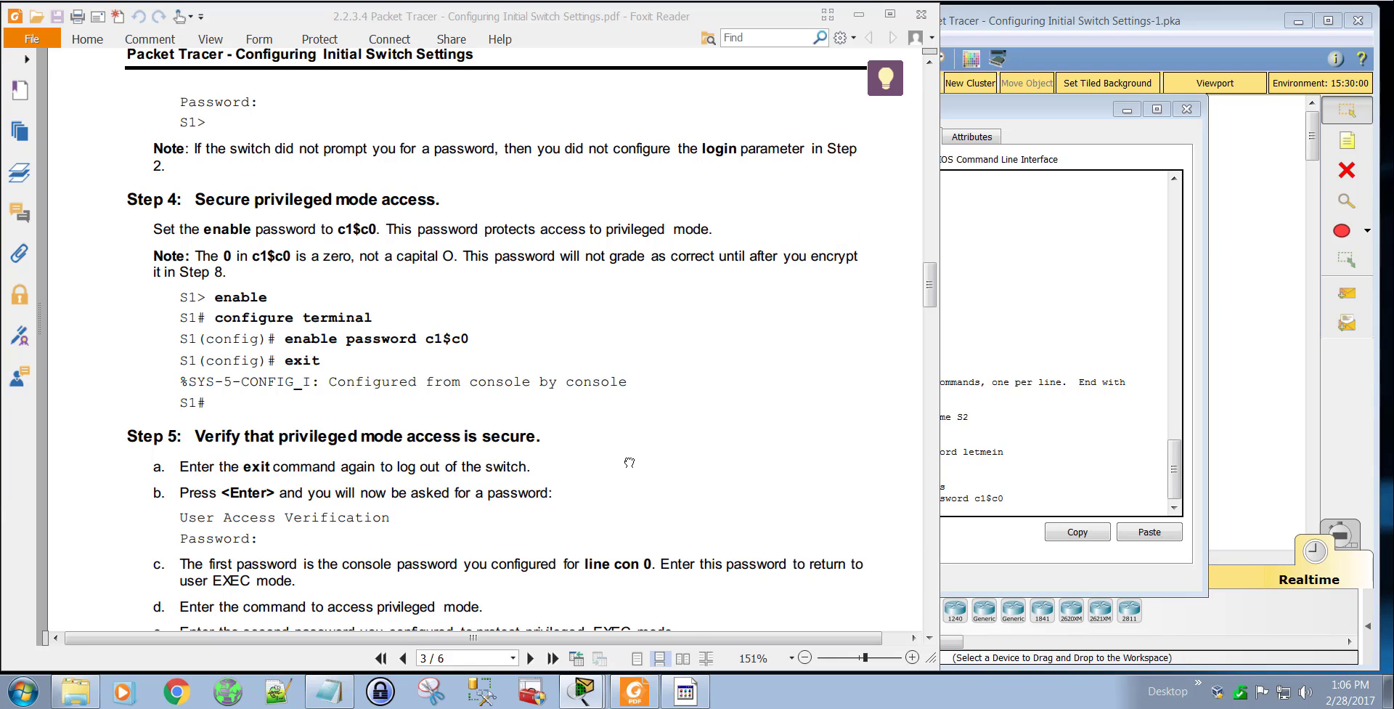
scroll(649, 443, down, 5)
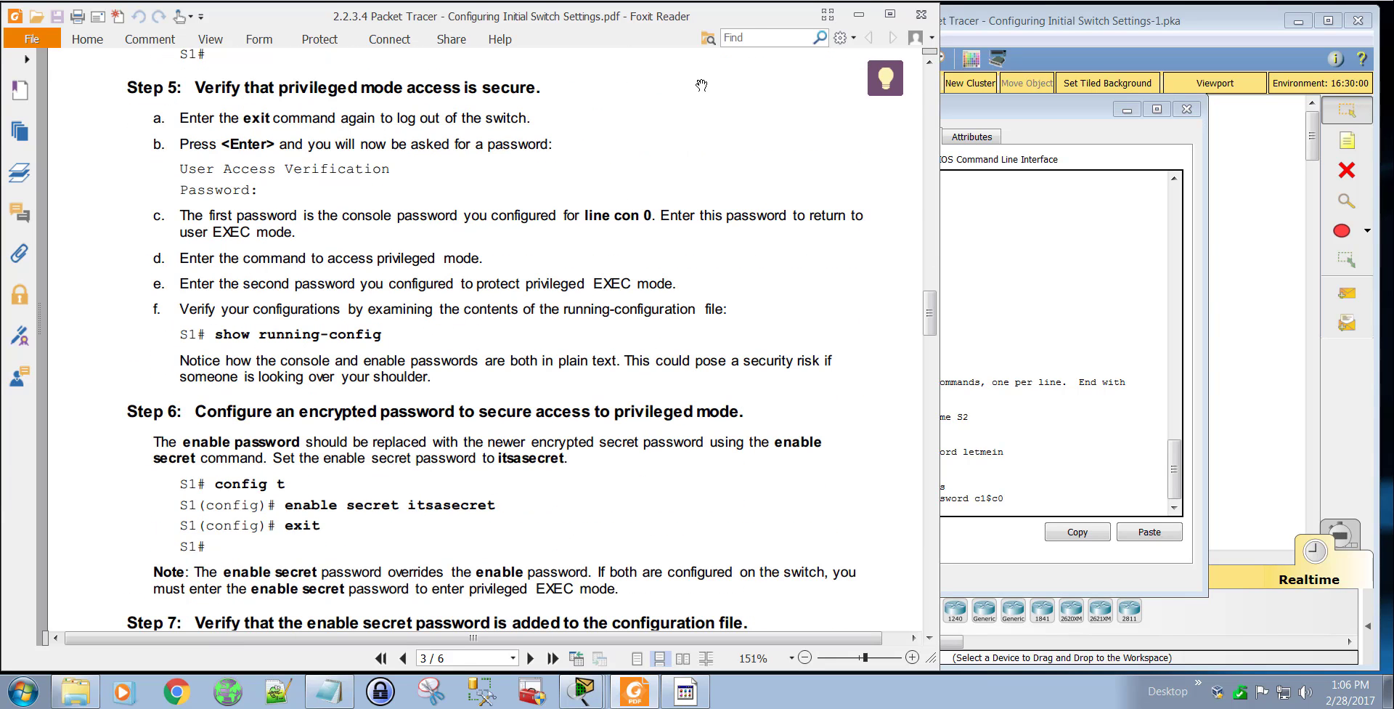
scroll(941, 333, down, 1)
drag(941, 333, 941, 487)
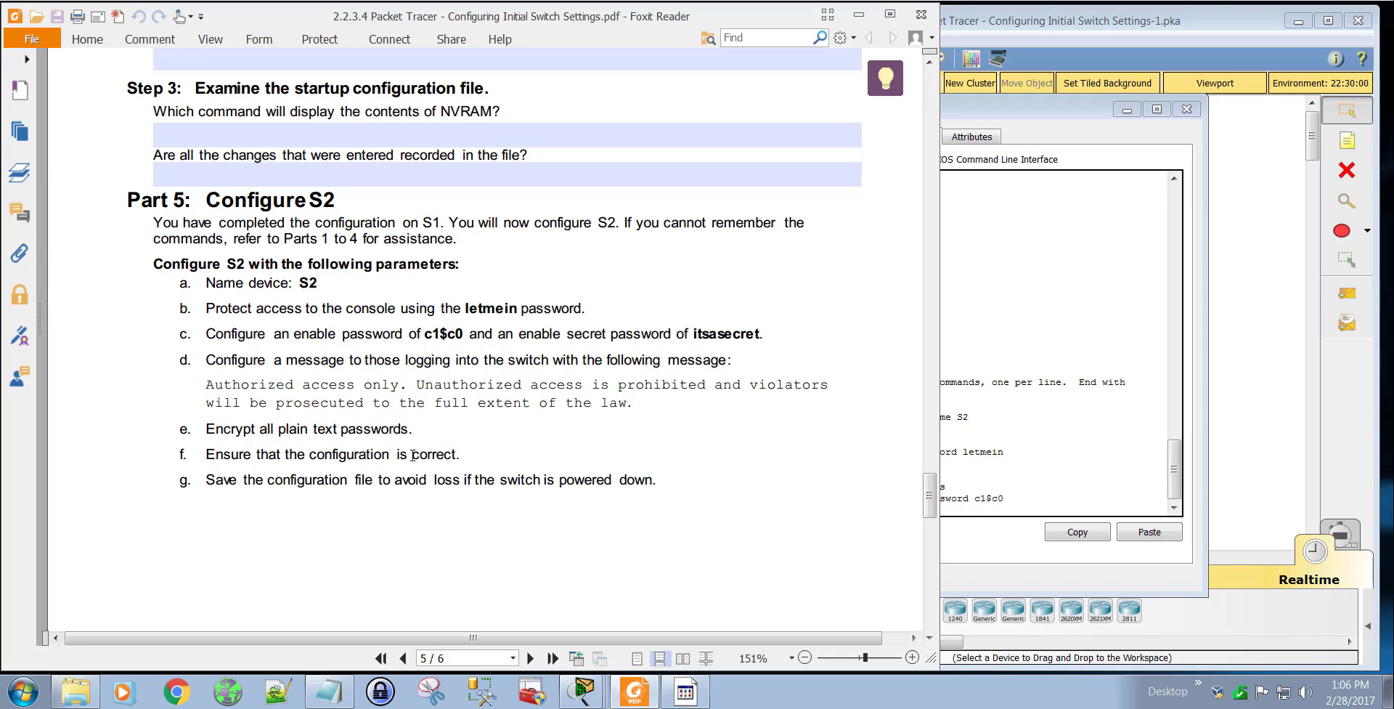
drag(247, 483, 349, 480)
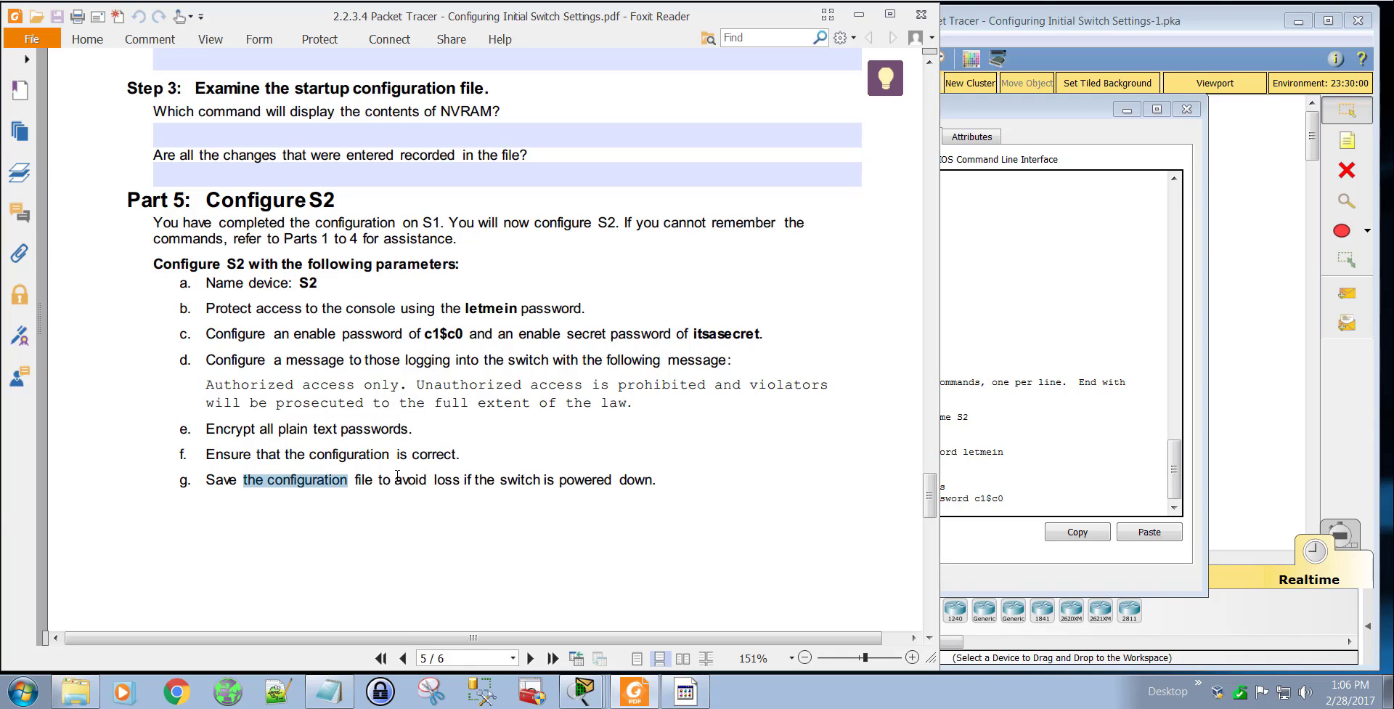
click(512, 481)
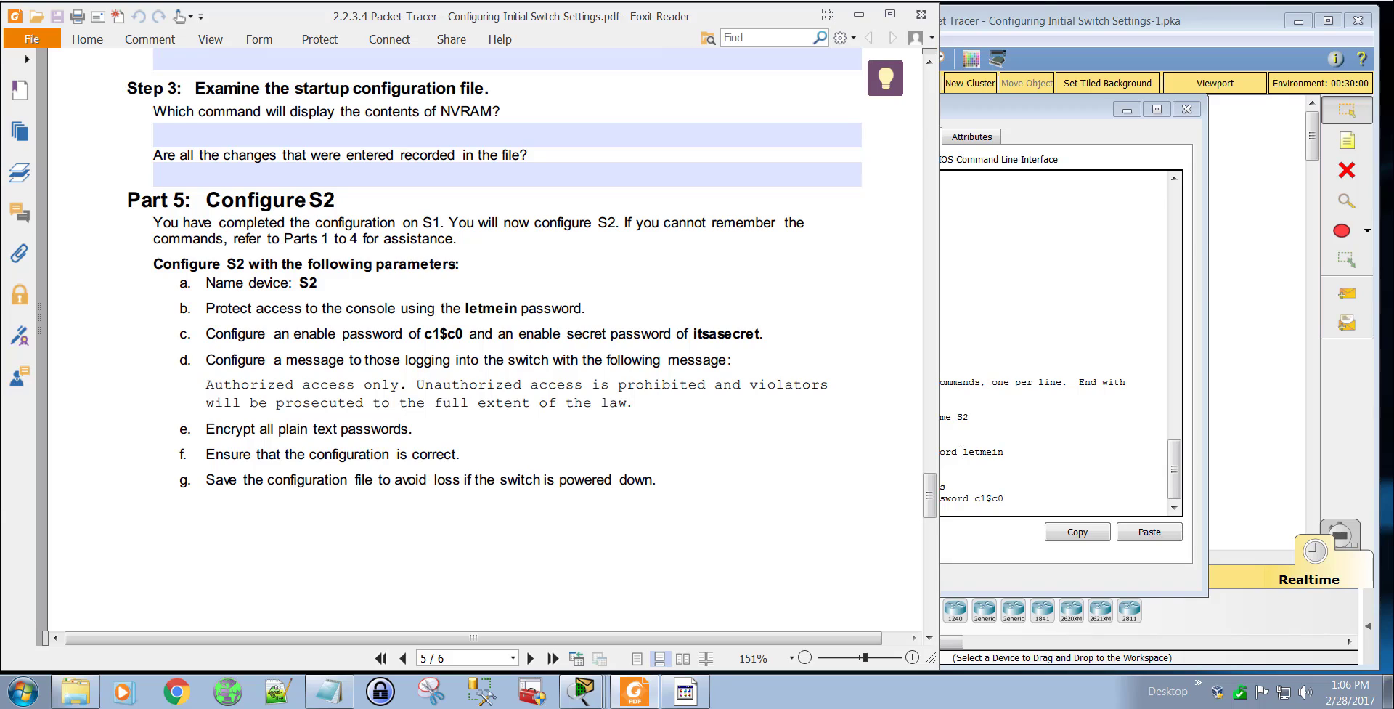
click(1037, 471)
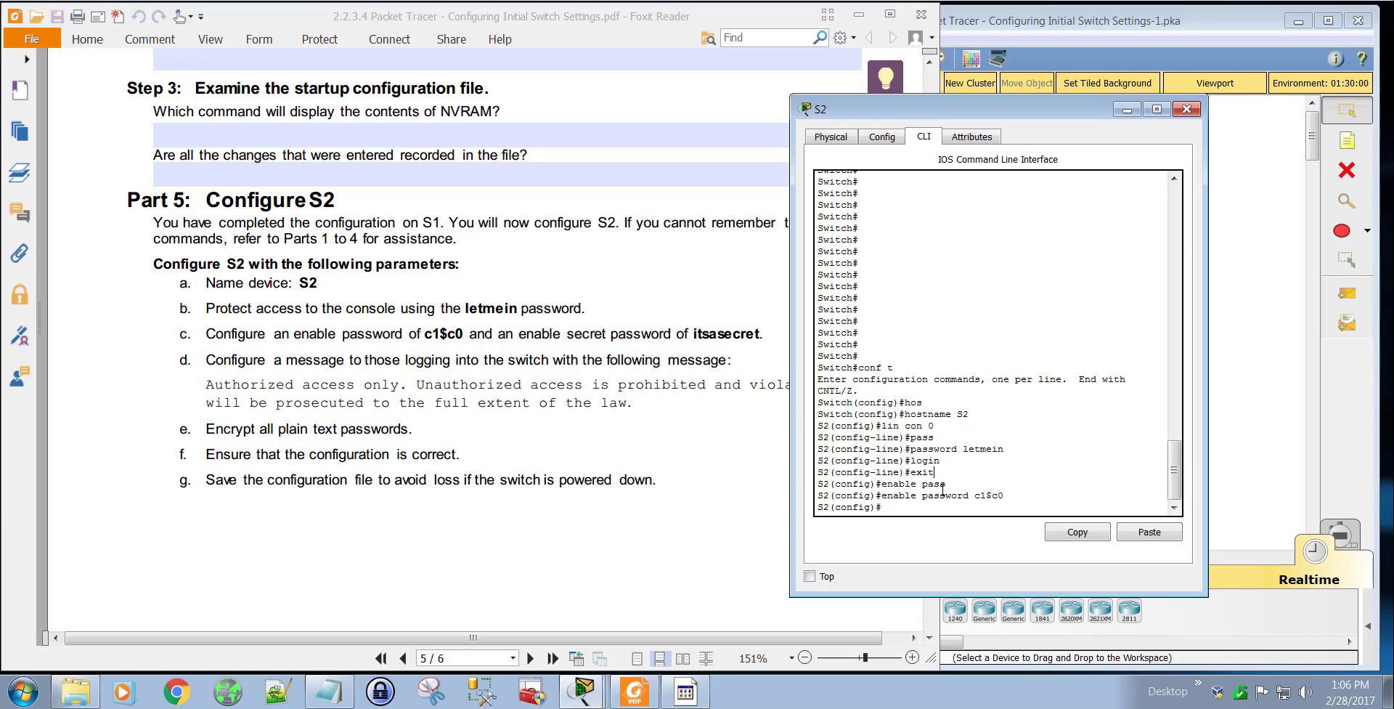
Step: Review the PDF's commands for the enable secret, password encryption, MOTD banner and saving, and compare them with the Part 5 requirements
click(620, 328)
drag(932, 498, 947, 299)
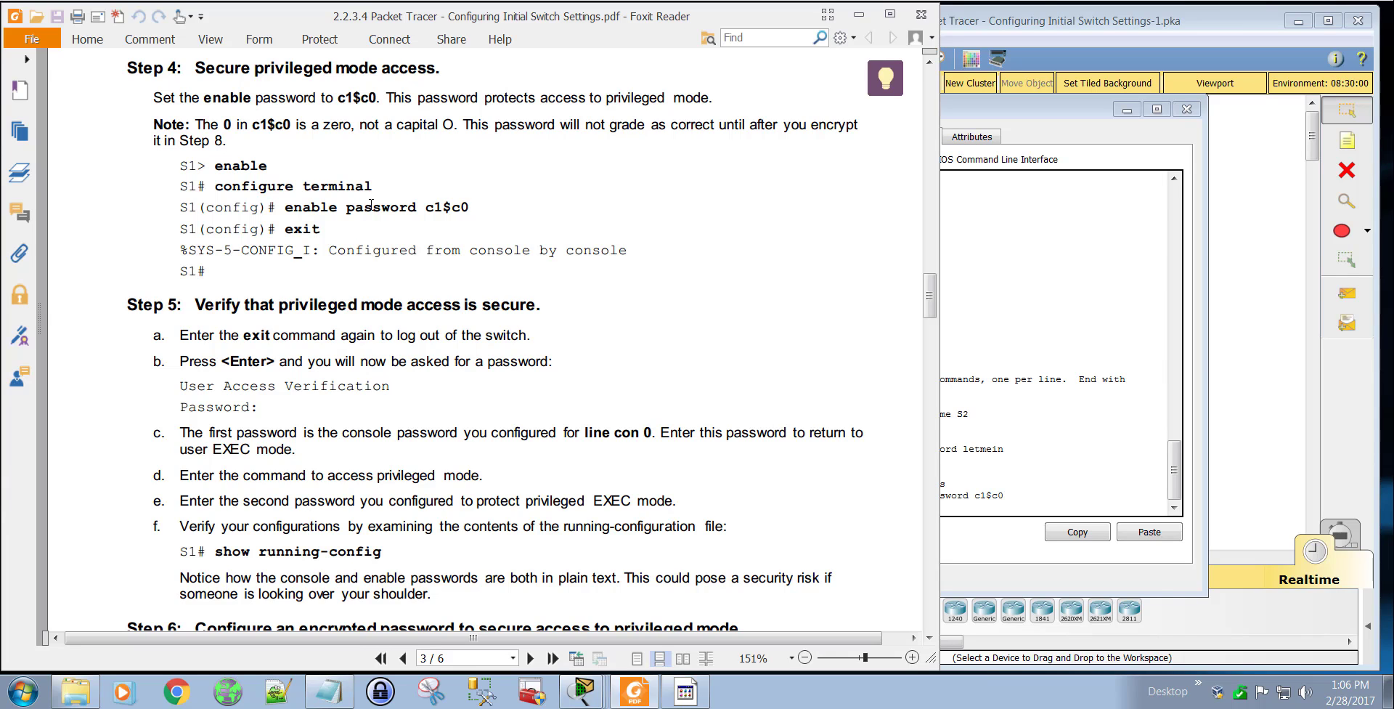
scroll(332, 270, down, 8)
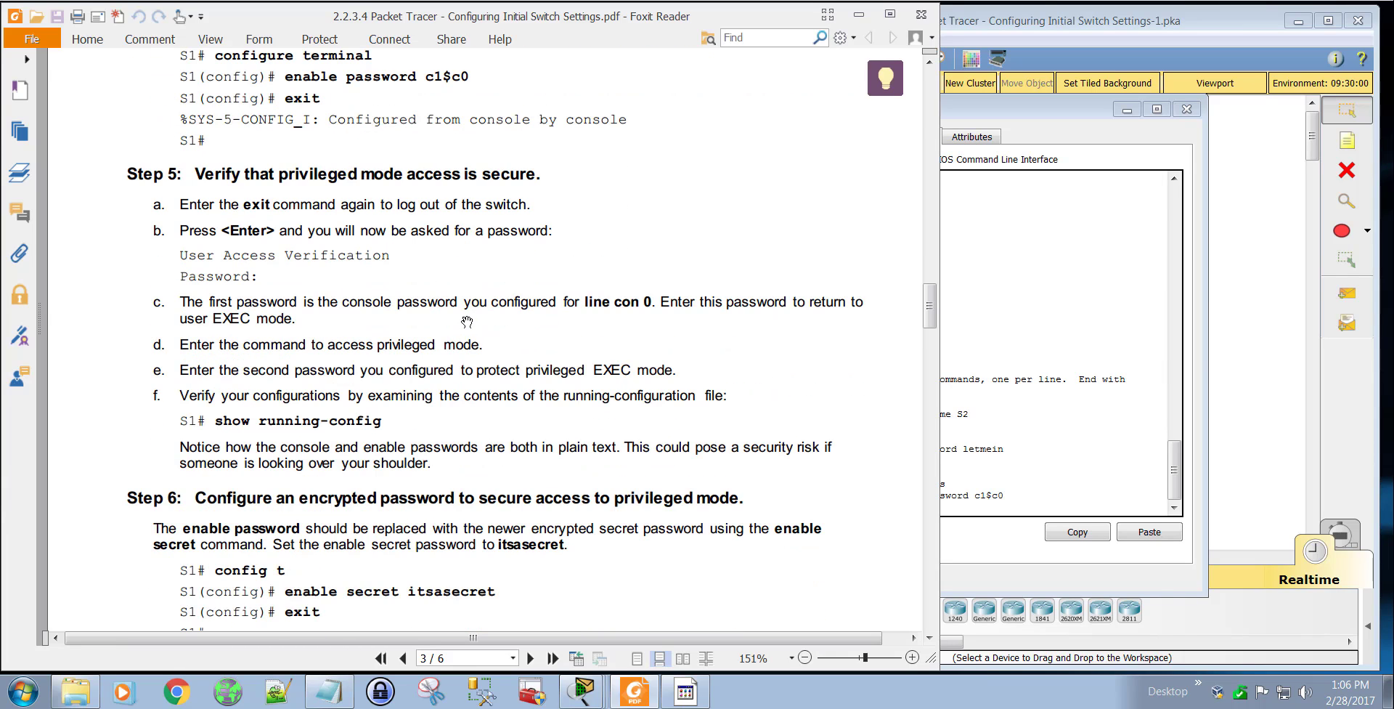
scroll(418, 287, down, 3)
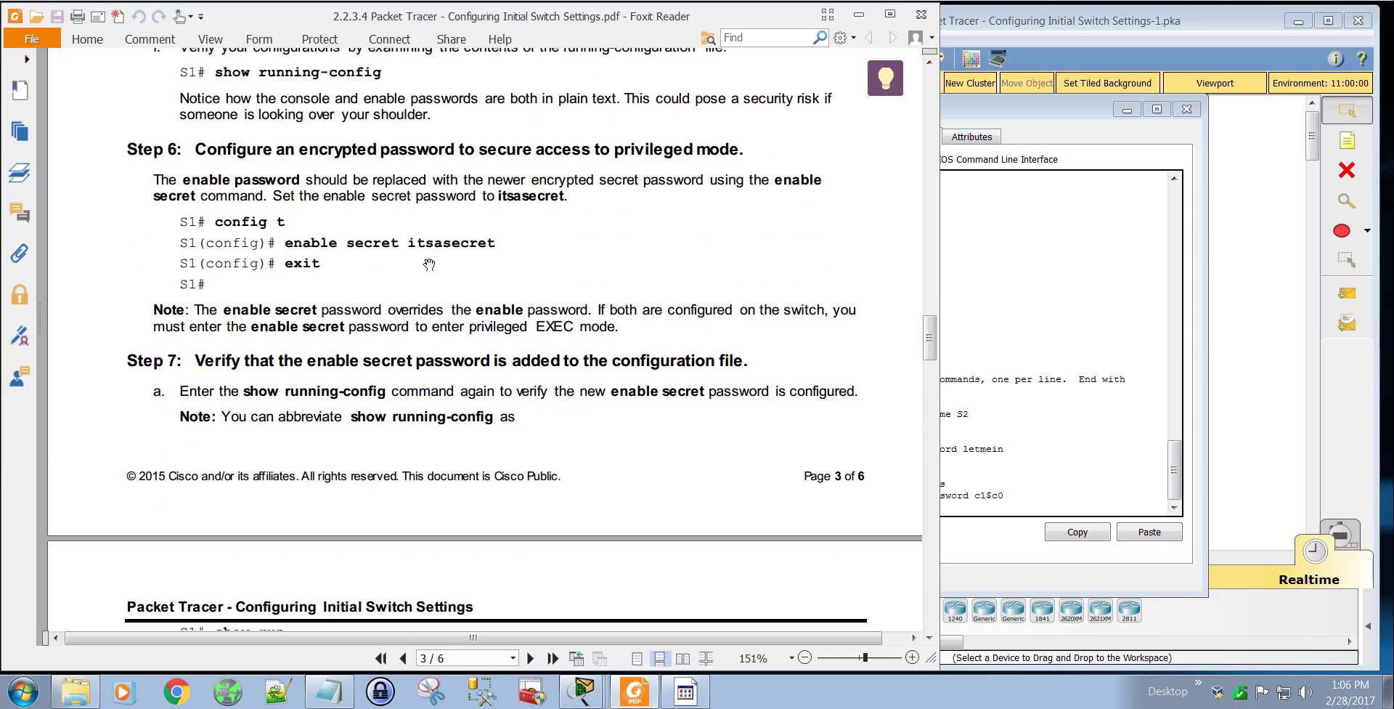
scroll(435, 268, down, 7)
scroll(455, 278, down, 8)
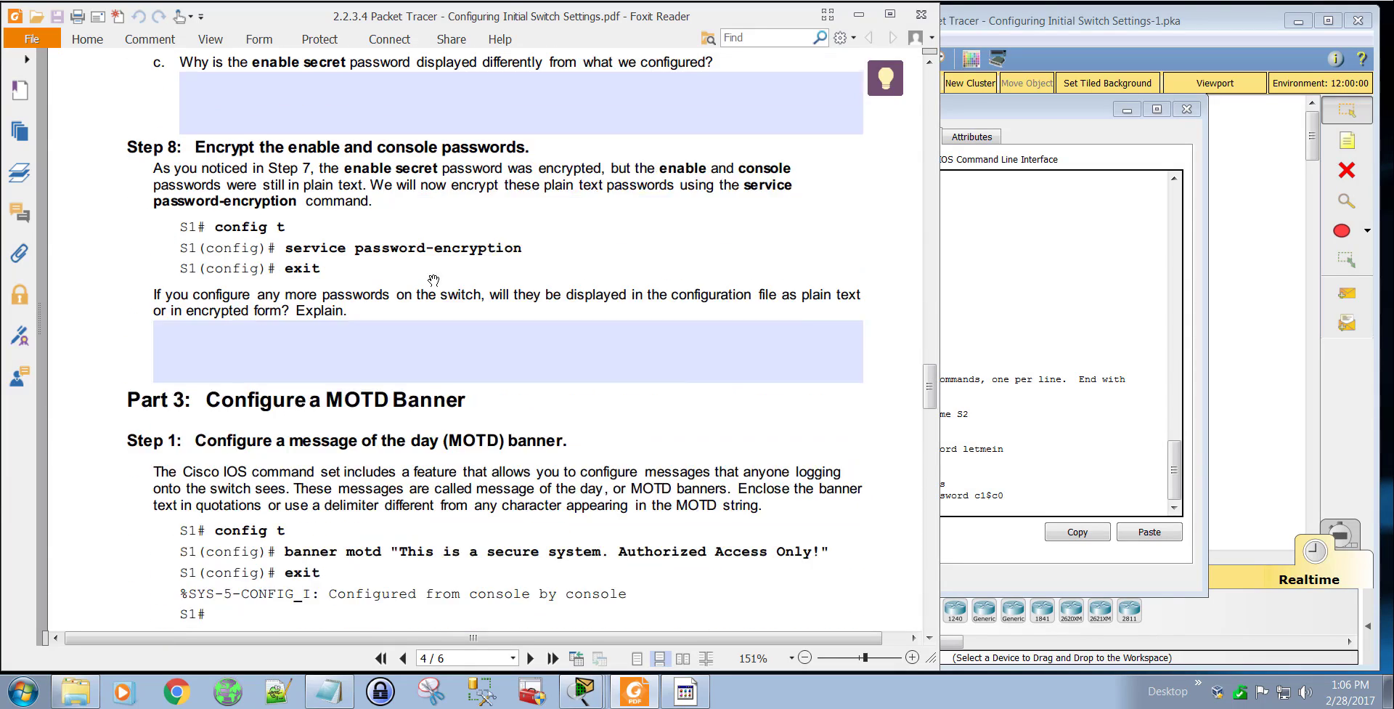
scroll(363, 291, up, 1)
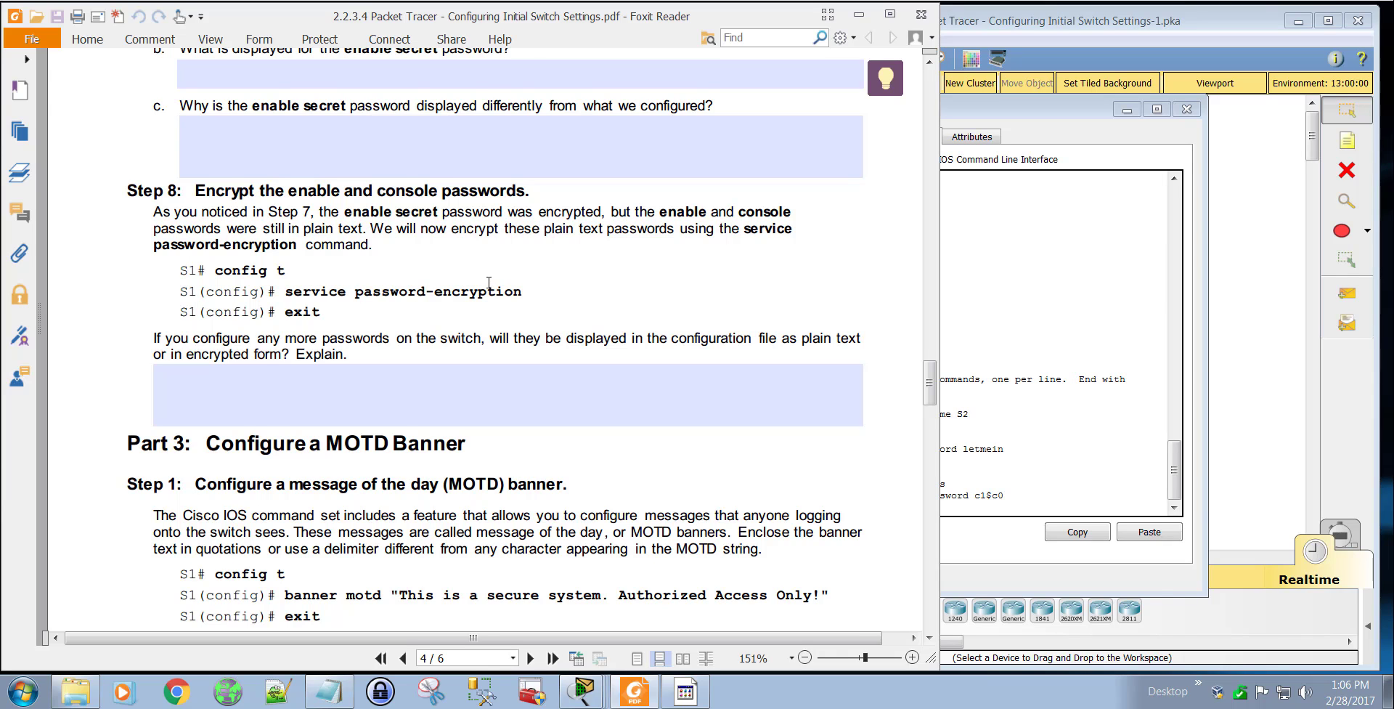
scroll(481, 291, down, 4)
scroll(450, 416, down, 14)
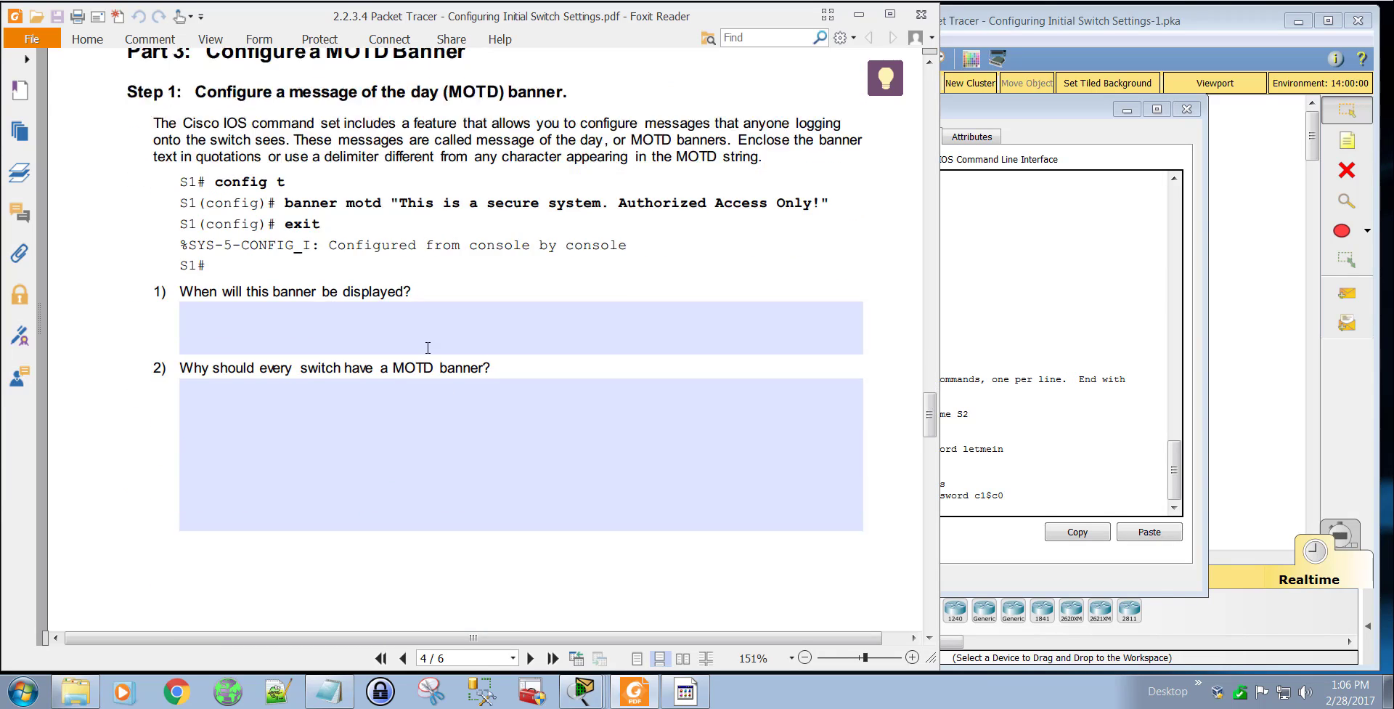
scroll(426, 352, down, 6)
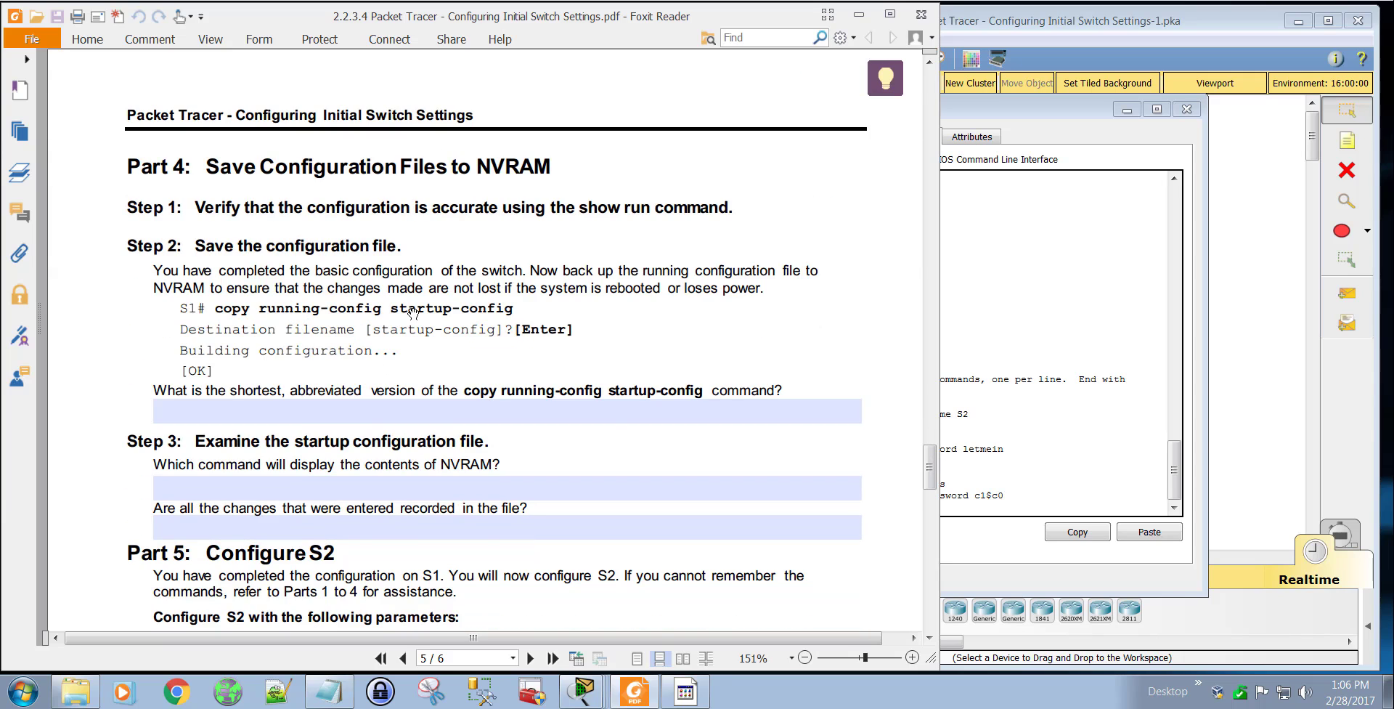
scroll(413, 312, down, 10)
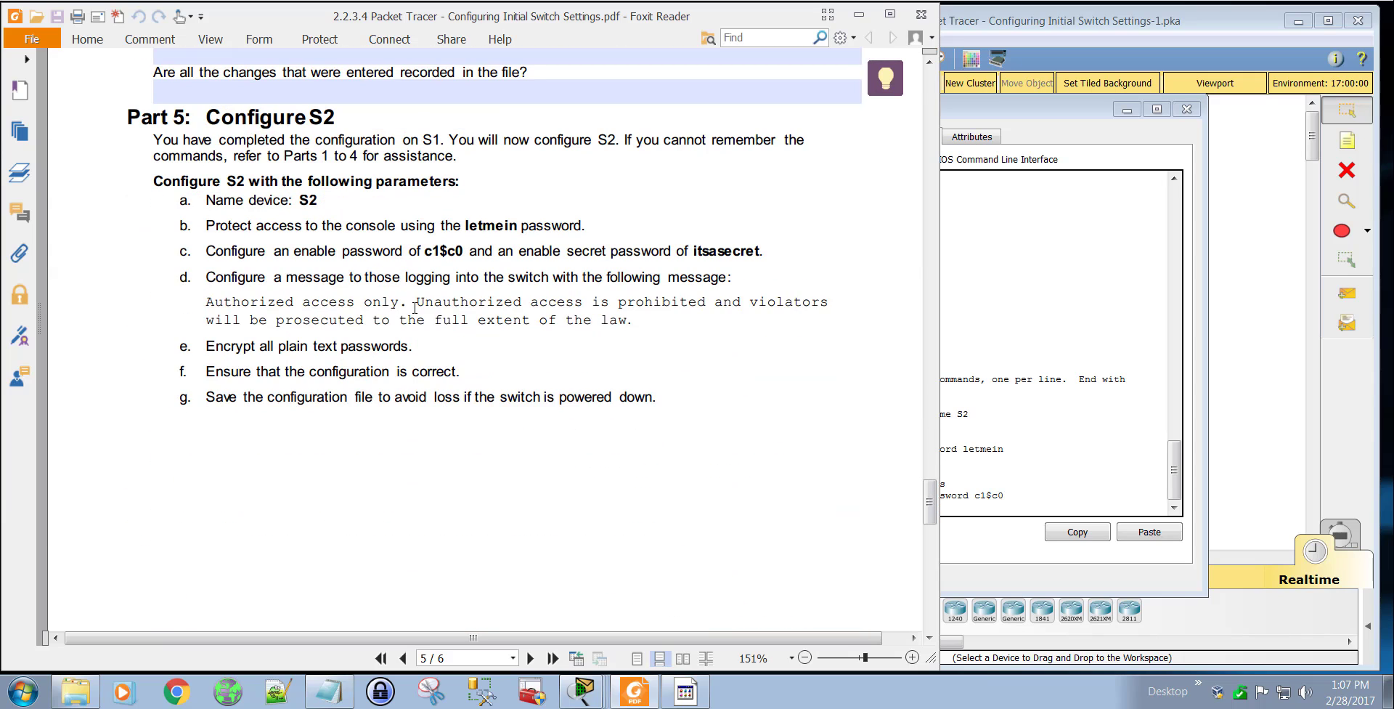
Step: Review the Suggested Scoring Rubric on the last page of the lab PDF
scroll(415, 308, down, 10)
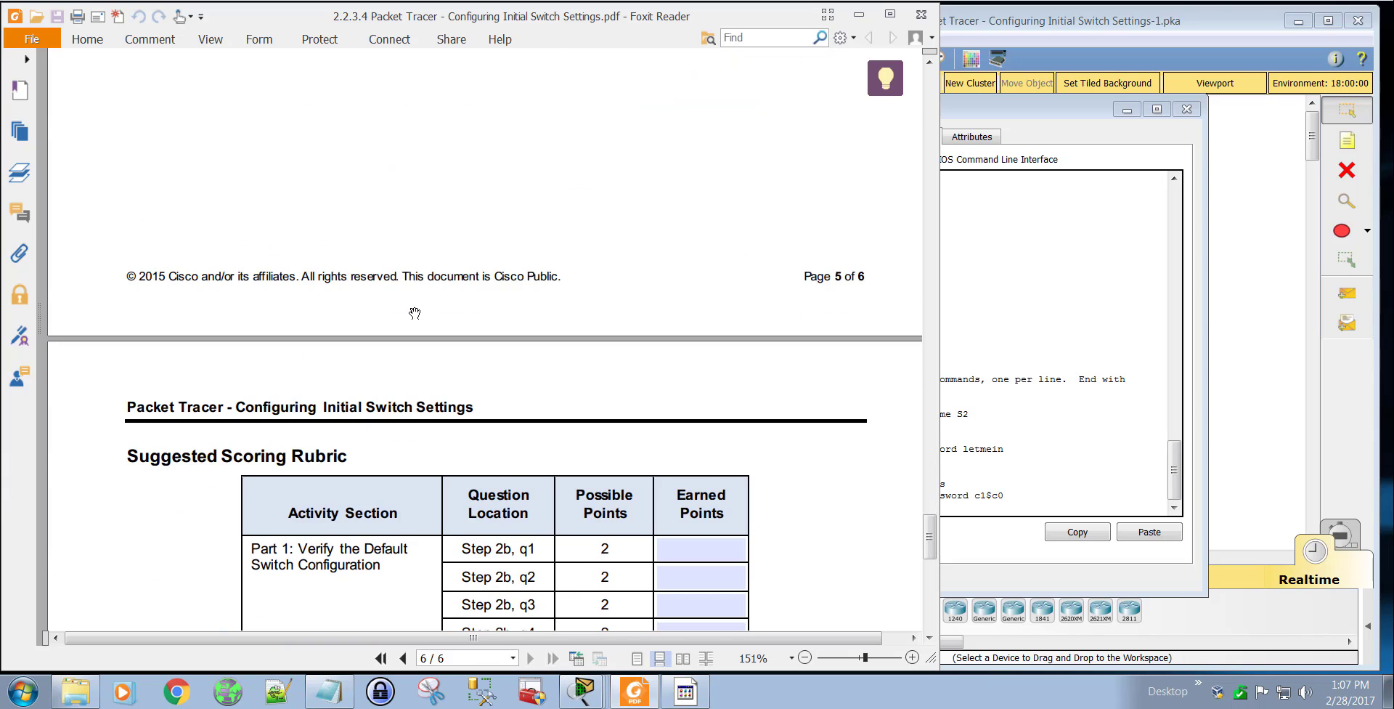
scroll(414, 313, down, 13)
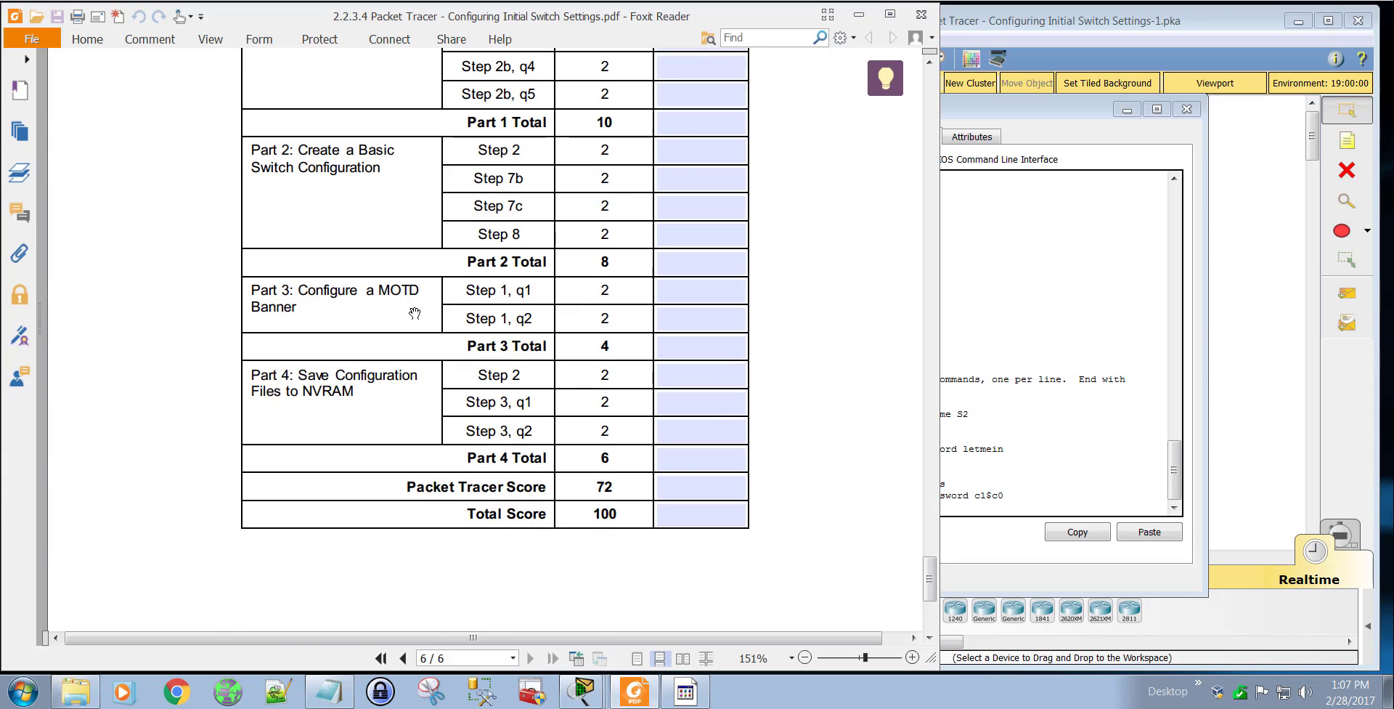
scroll(415, 313, up, 5)
Step: Close the S2 device window to return to the logical topology in Packet Tracer
click(1060, 108)
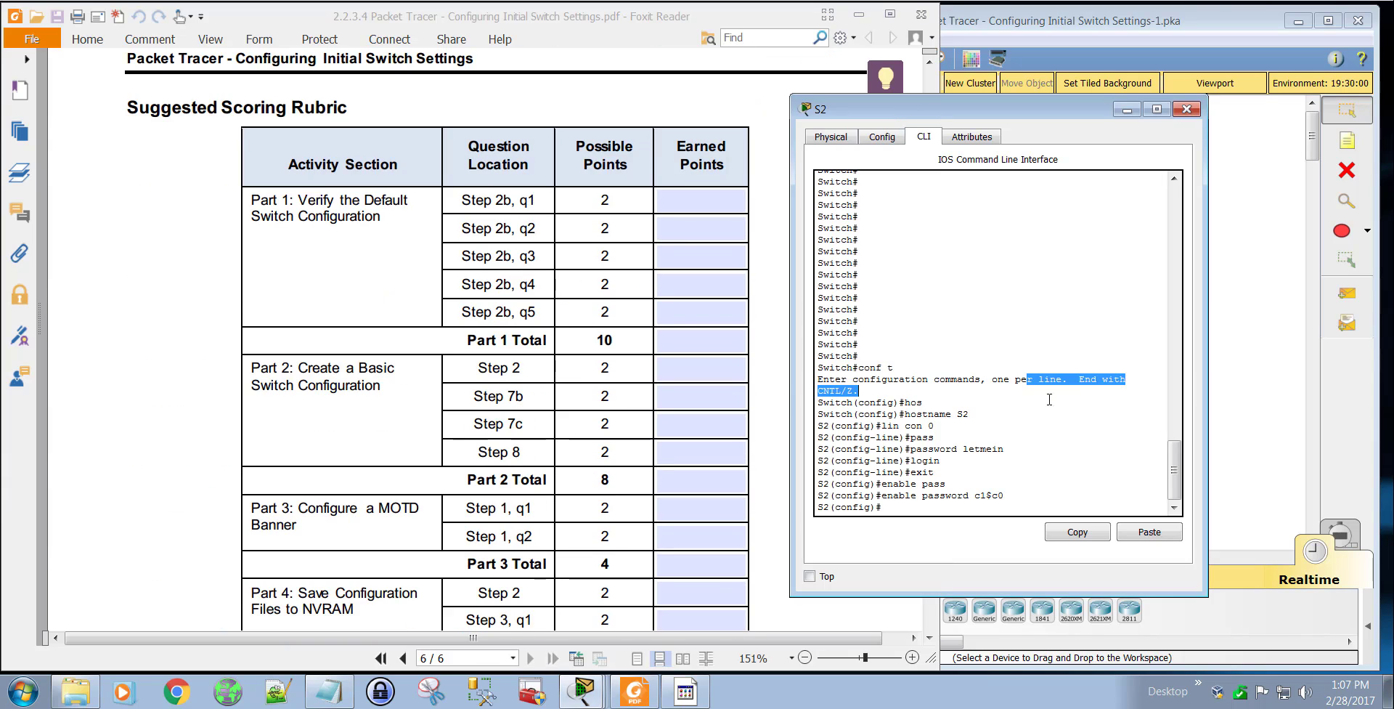
click(1187, 108)
click(1150, 60)
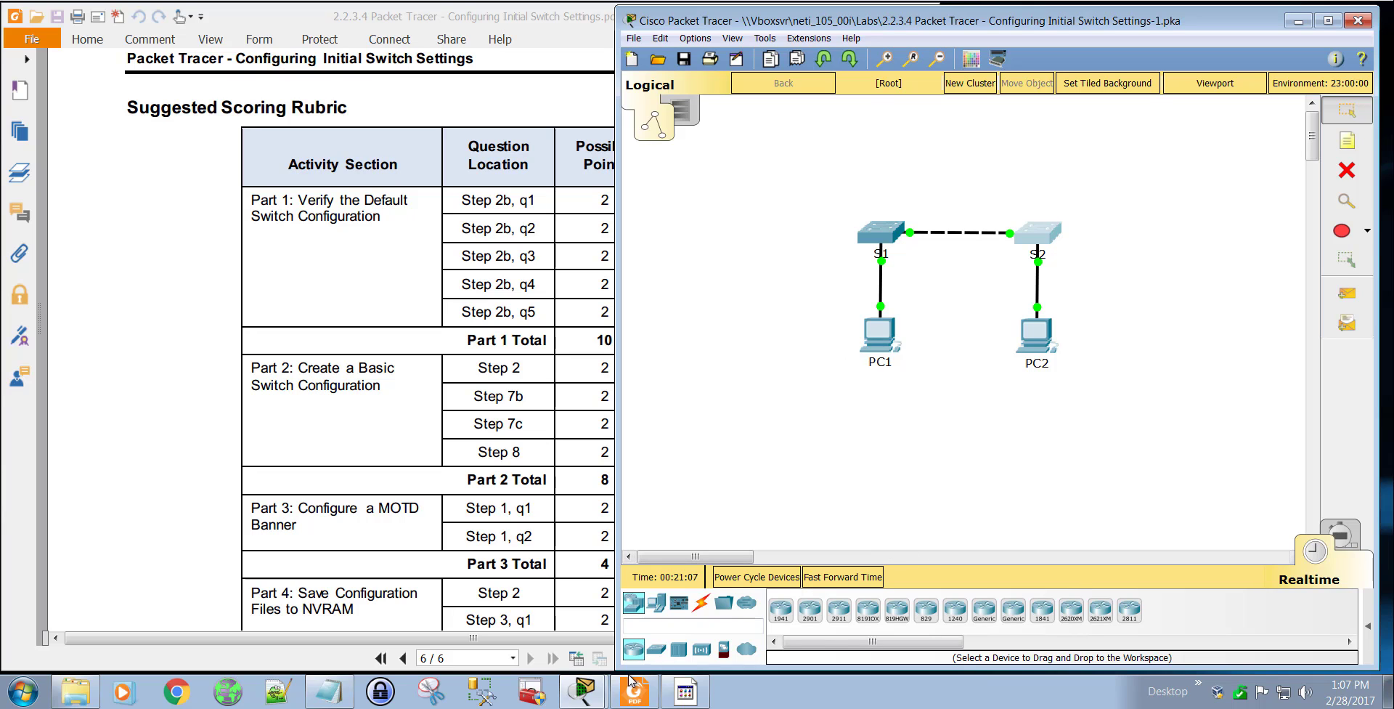
Step: Check the activity results from an enlarged PT Activity window, review the assessment items for S1 and S2, and close both views
click(582, 690)
click(459, 631)
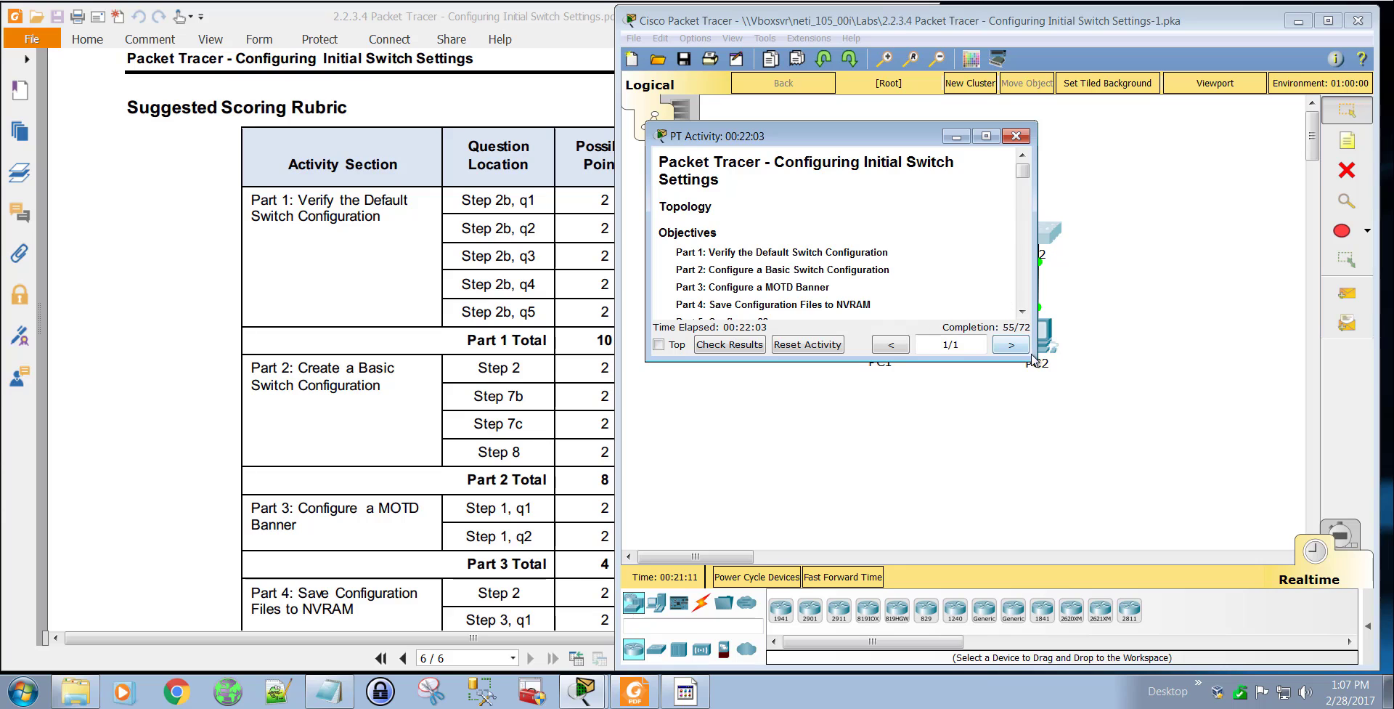
drag(1032, 356, 1207, 544)
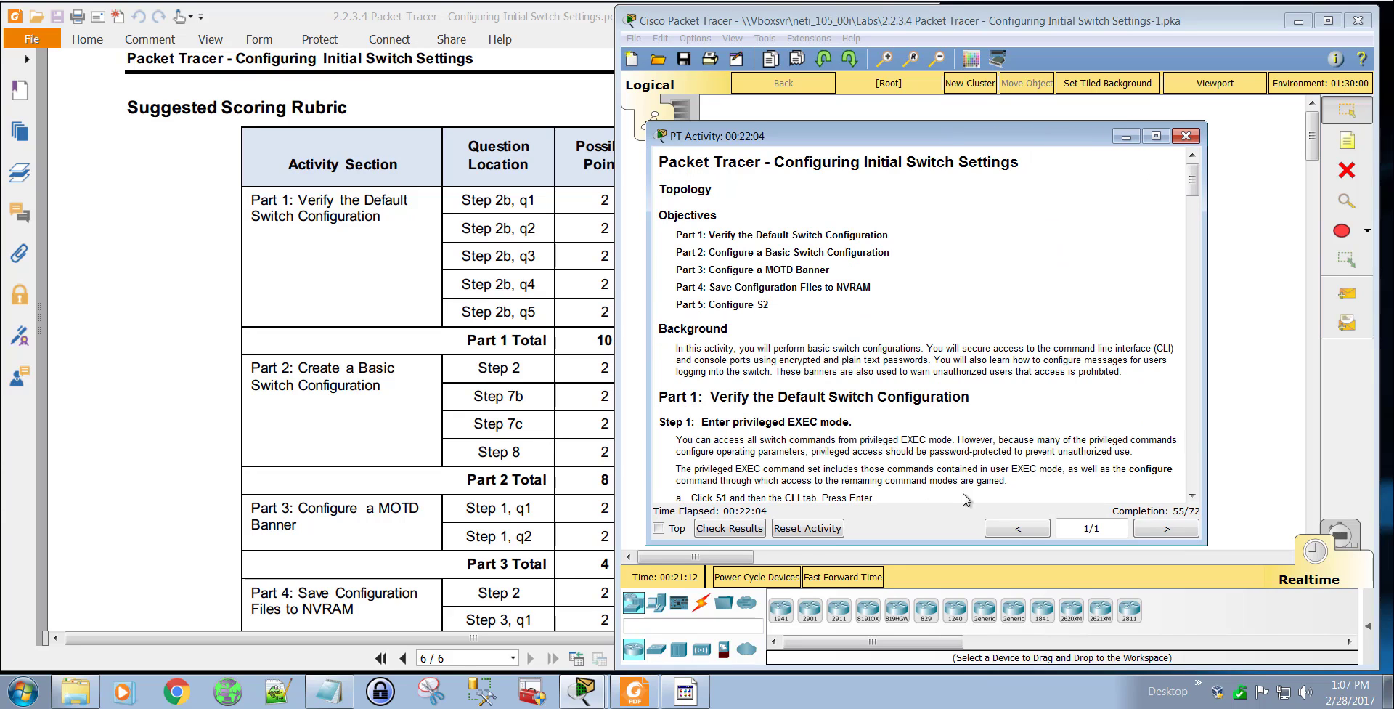
click(735, 531)
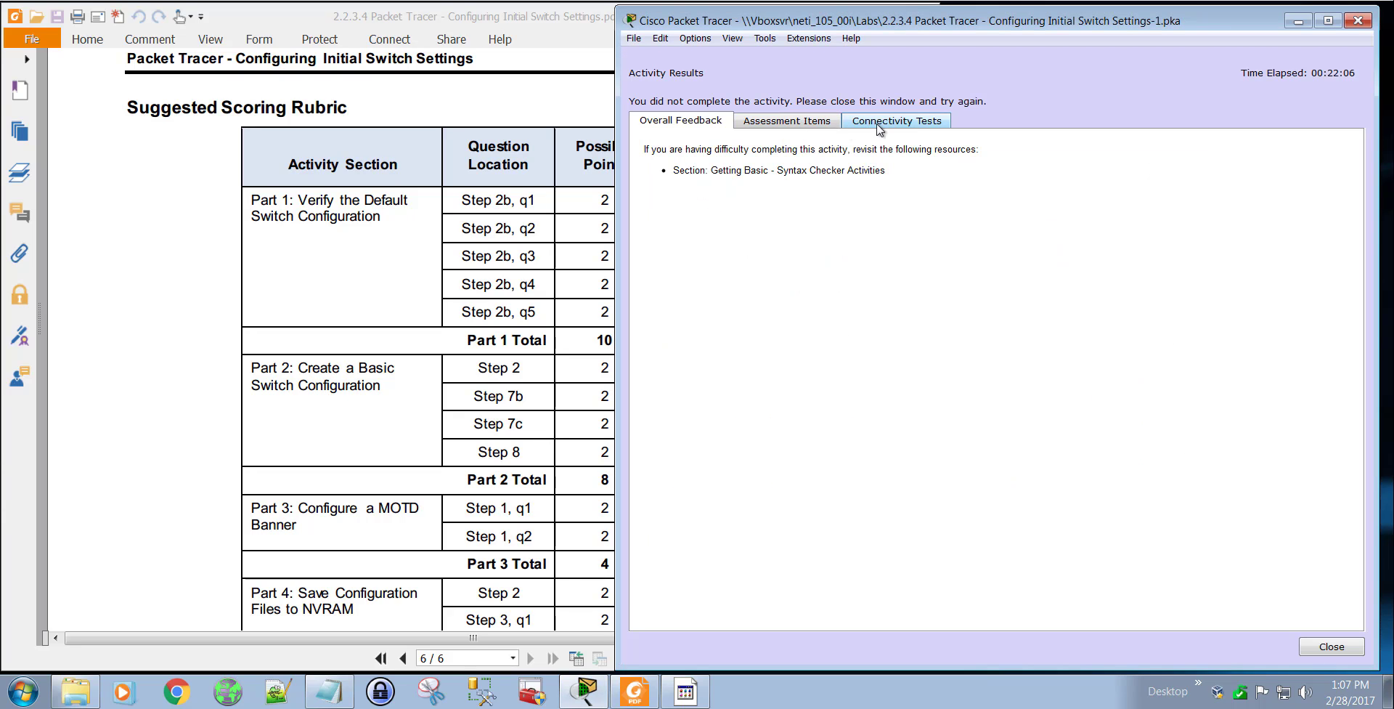
click(799, 124)
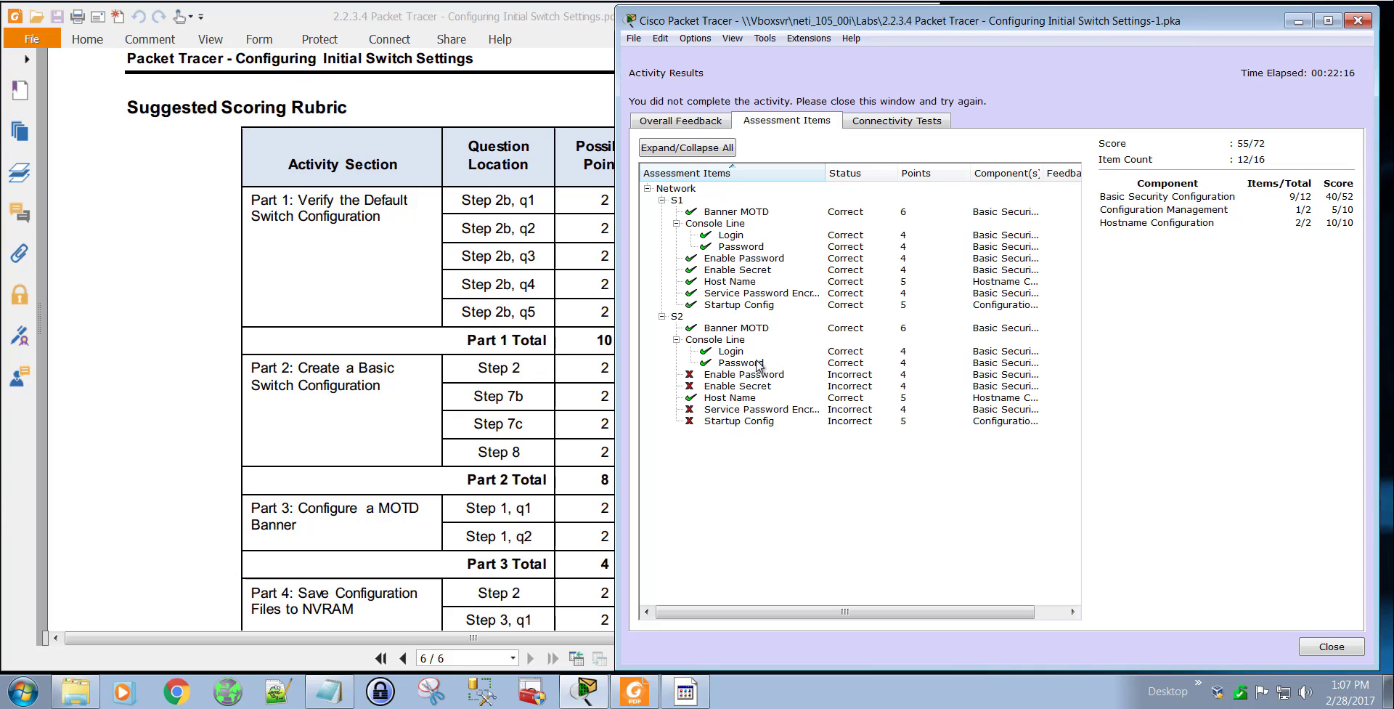
click(1331, 647)
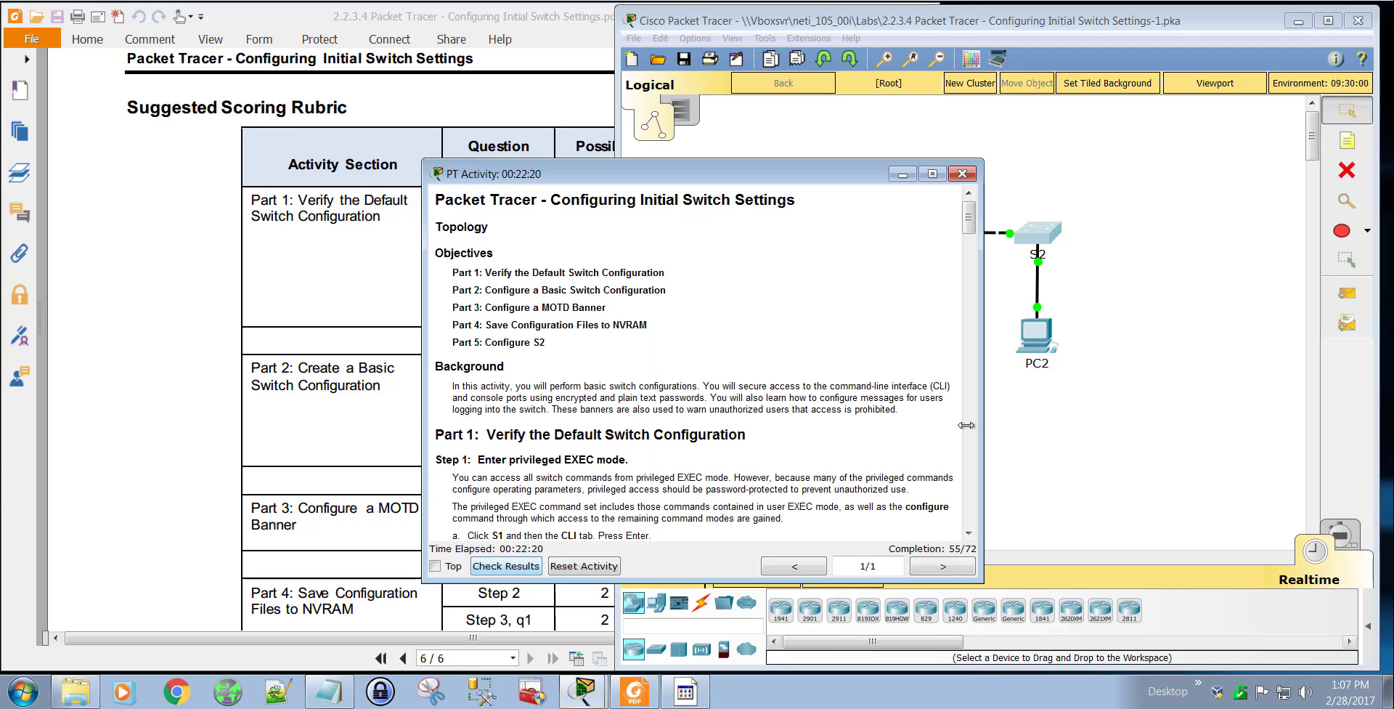
click(962, 173)
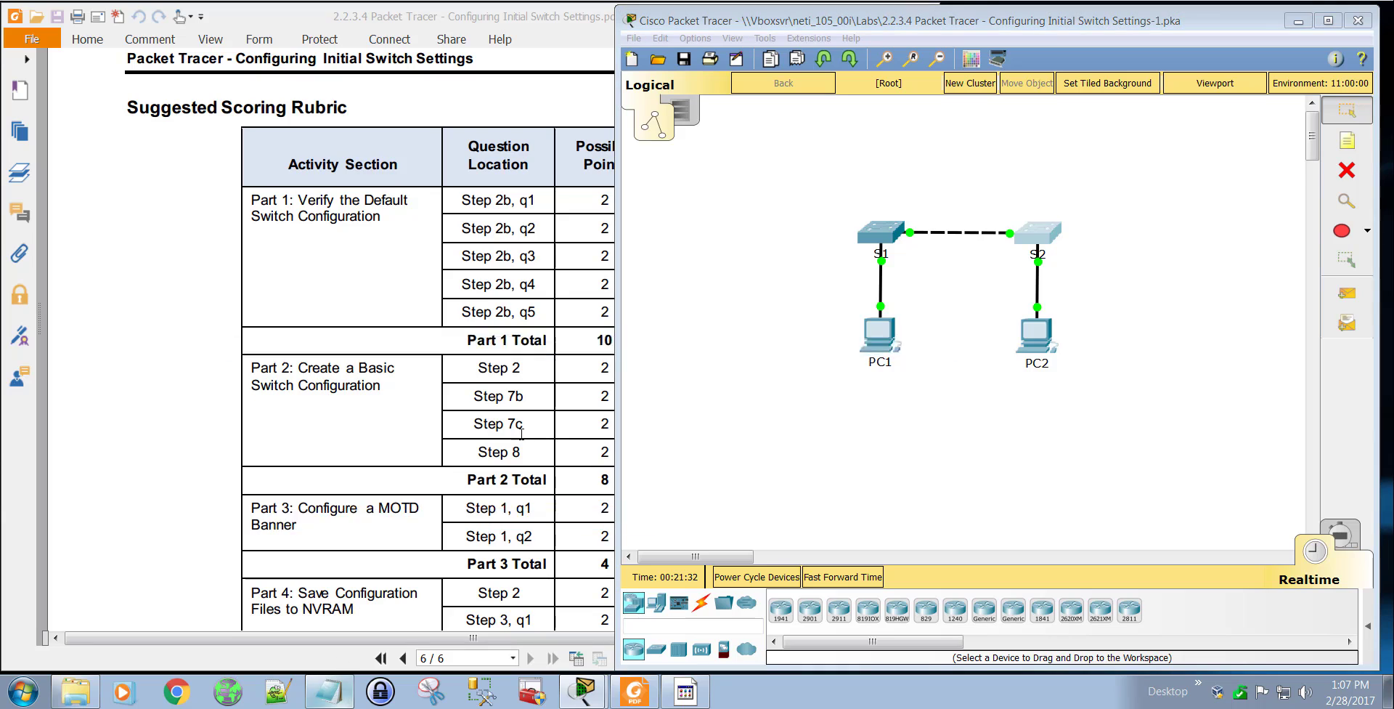
Step: Switch to Notepad to show the note with the lab title and course name
click(329, 689)
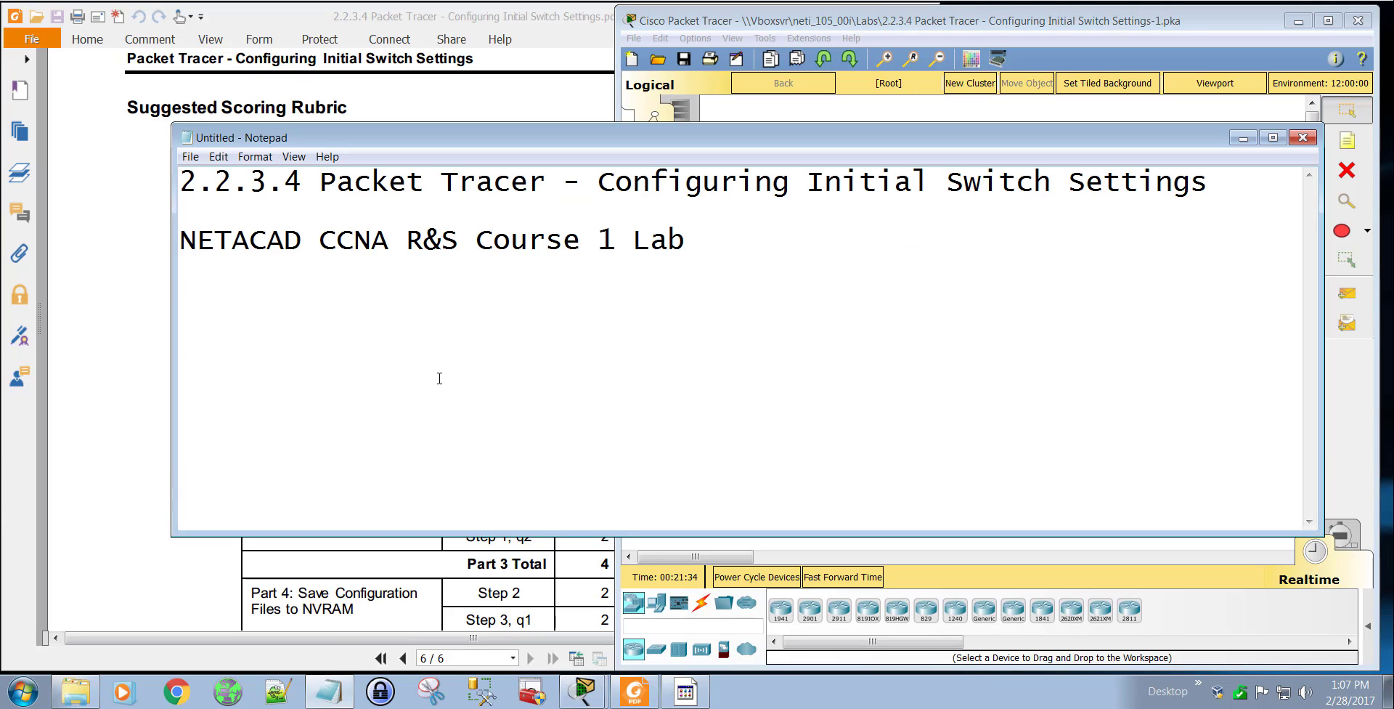